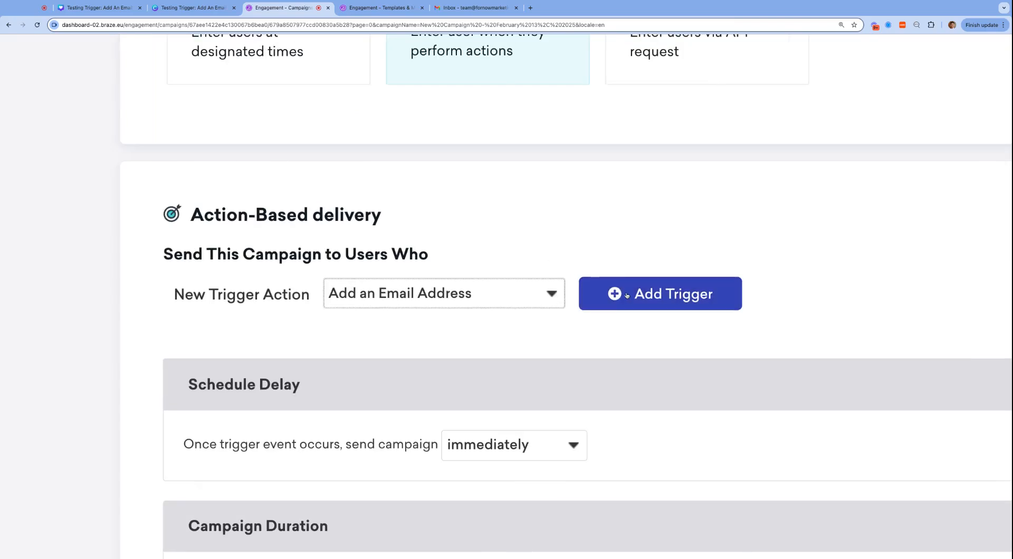
Add the 'Add an Email Address' trigger action to the campaign's action-based delivery.
{"action": "left_click", "coordinate": [625, 294]}
{"action": "scroll", "coordinate": [540, 251], "scroll_direction": "down", "scroll_amount": 5}
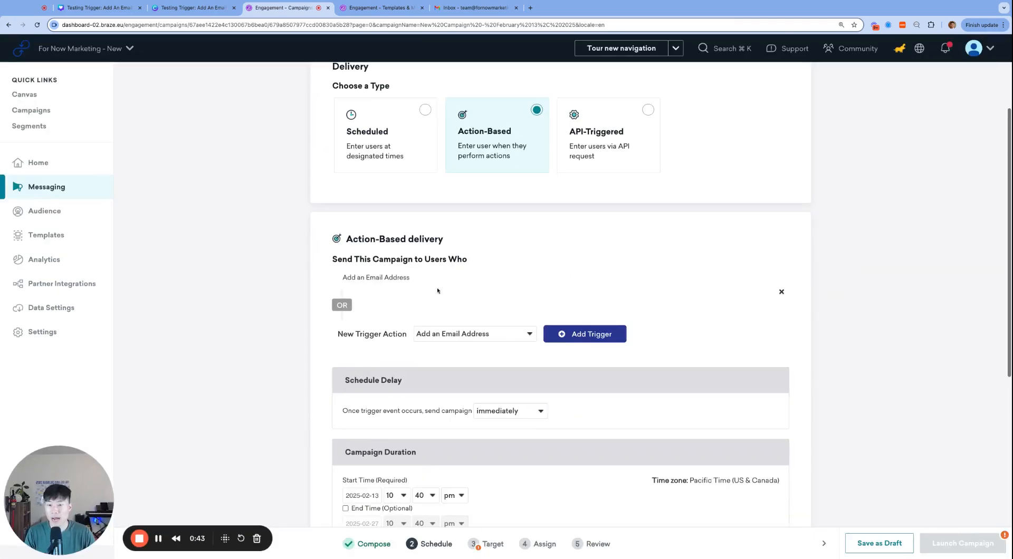
Tick 'Allow users to become re-eligible to receive campaign', keeping the 0-day setting.
{"action": "key", "text": "super+equal"}
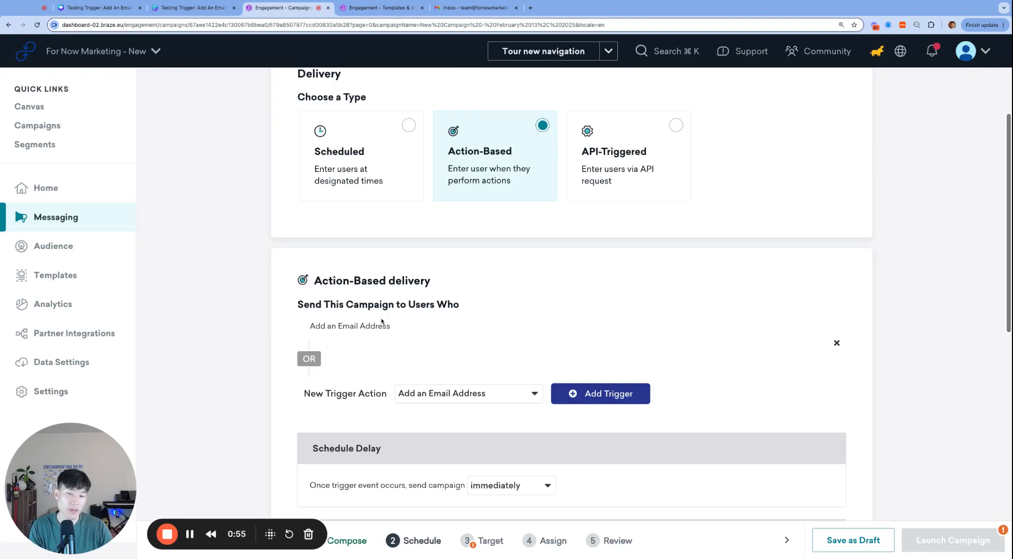
{"action": "triple_click", "coordinate": [362, 327]}
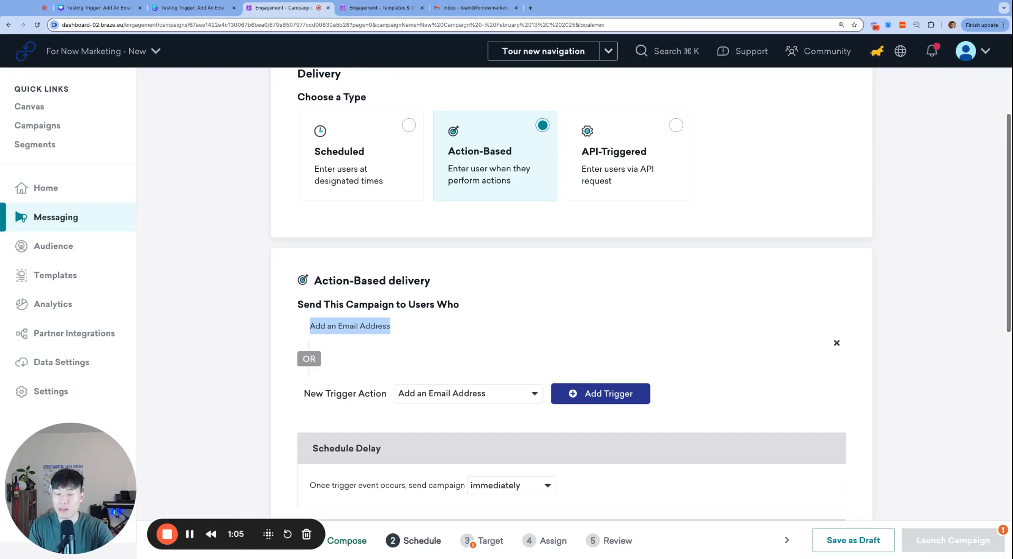
{"action": "scroll", "coordinate": [453, 351], "scroll_direction": "down", "scroll_amount": 4}
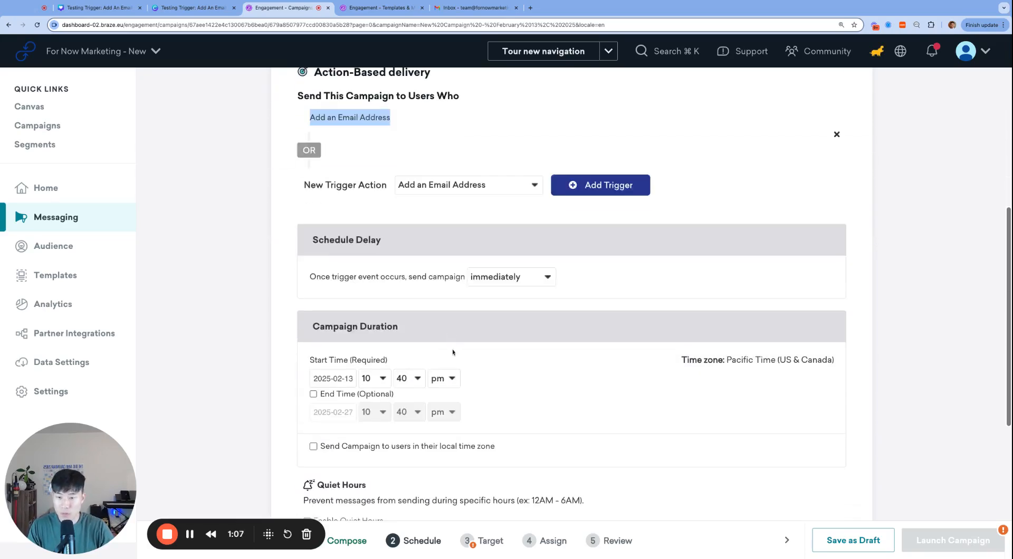
{"action": "scroll", "coordinate": [435, 314], "scroll_direction": "down", "scroll_amount": 4}
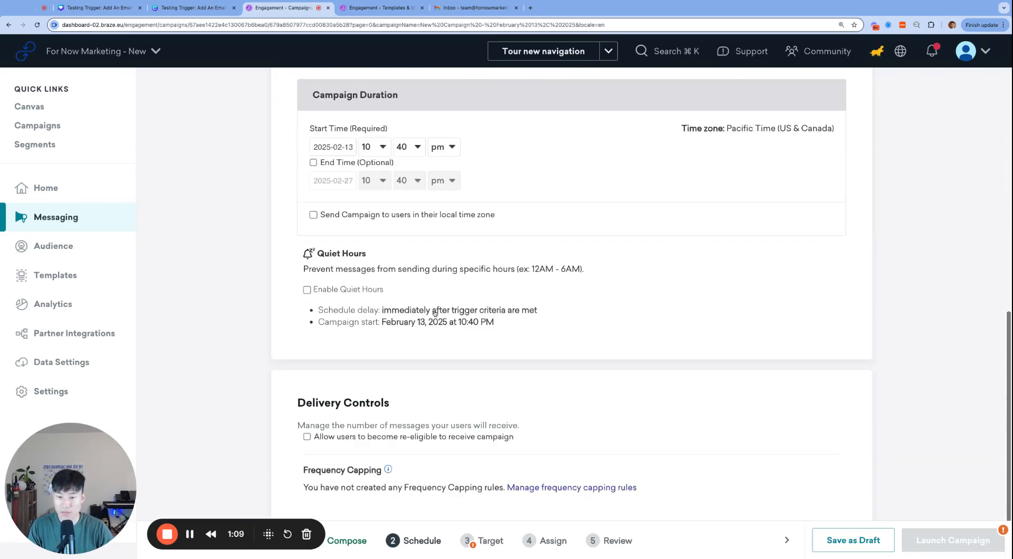
{"action": "scroll", "coordinate": [438, 355], "scroll_direction": "down", "scroll_amount": 1}
{"action": "left_click", "coordinate": [339, 376]}
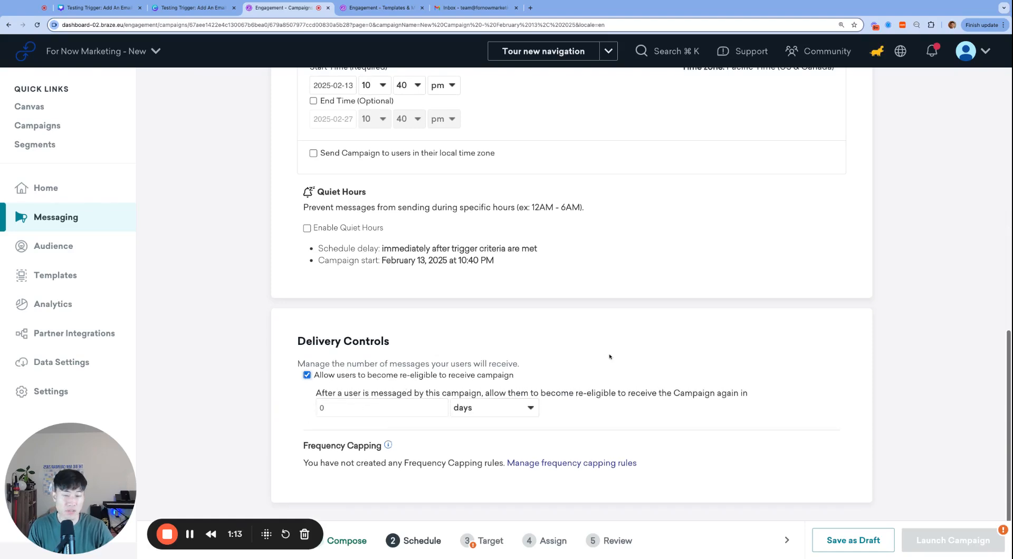
{"action": "scroll", "coordinate": [610, 356], "scroll_direction": "up", "scroll_amount": 3}
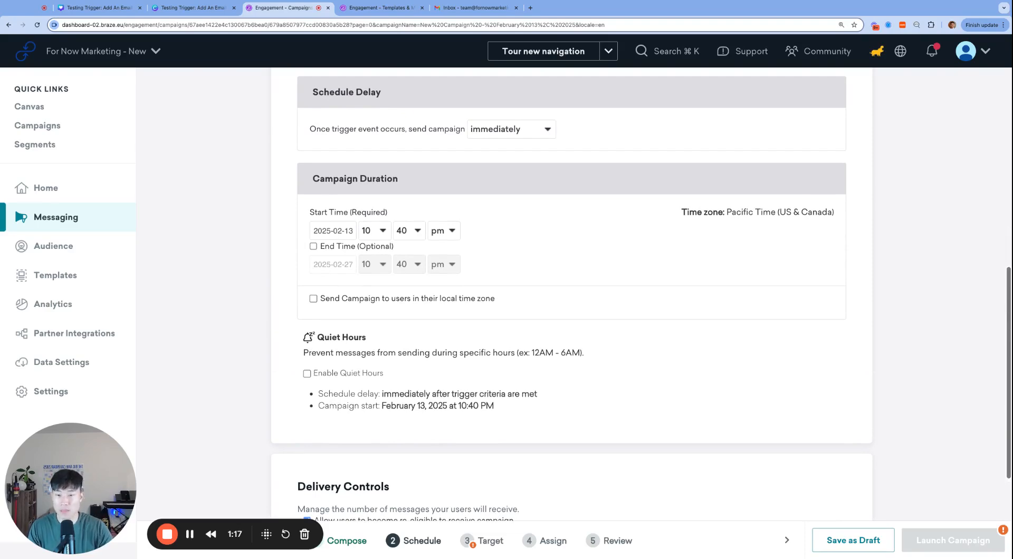
{"action": "scroll", "coordinate": [571, 317], "scroll_direction": "up", "scroll_amount": 3}
{"action": "key", "text": "super+minus"}
{"action": "scroll", "coordinate": [571, 316], "scroll_direction": "up", "scroll_amount": 5}
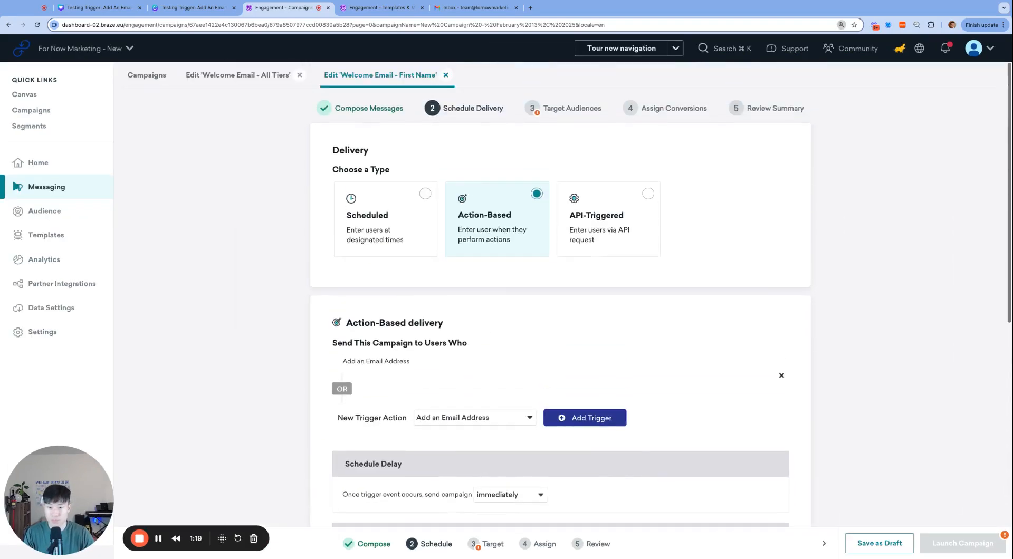
Target the All Users (For Now Marketing - New - Web) segment.
{"action": "left_click", "coordinate": [530, 107]}
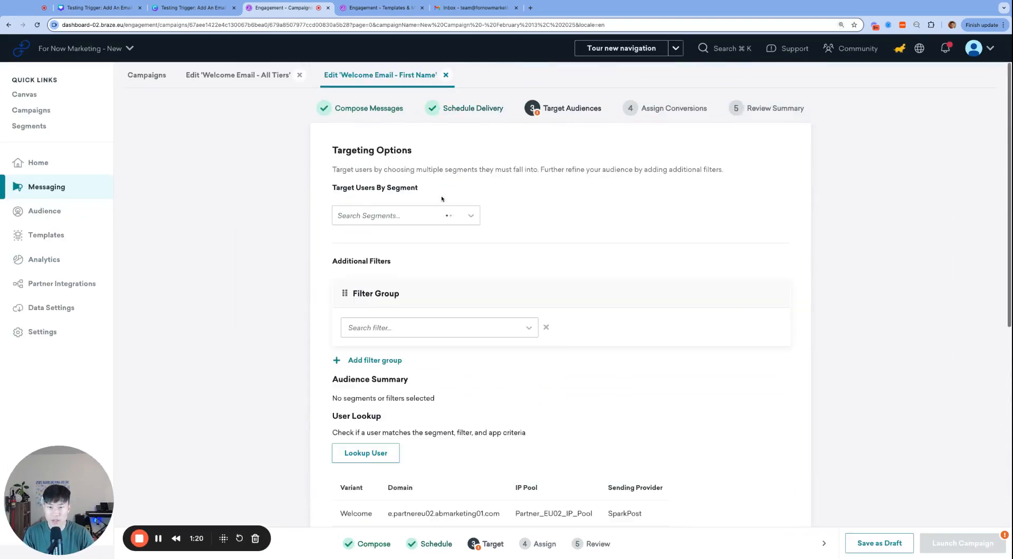
{"action": "left_click", "coordinate": [464, 220]}
{"action": "scroll", "coordinate": [408, 343], "scroll_direction": "down", "scroll_amount": 1}
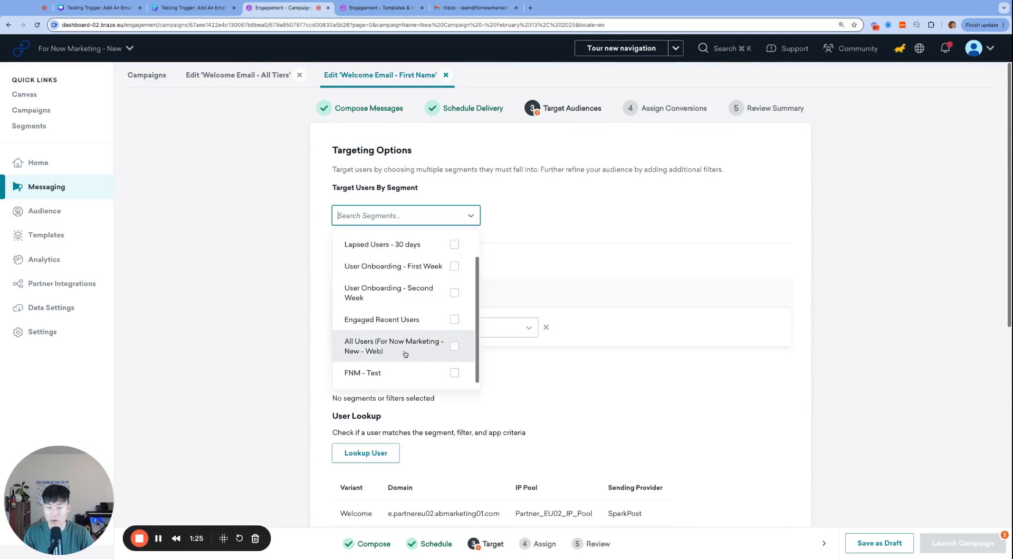
{"action": "left_click", "coordinate": [405, 354]}
{"action": "left_click", "coordinate": [556, 219]}
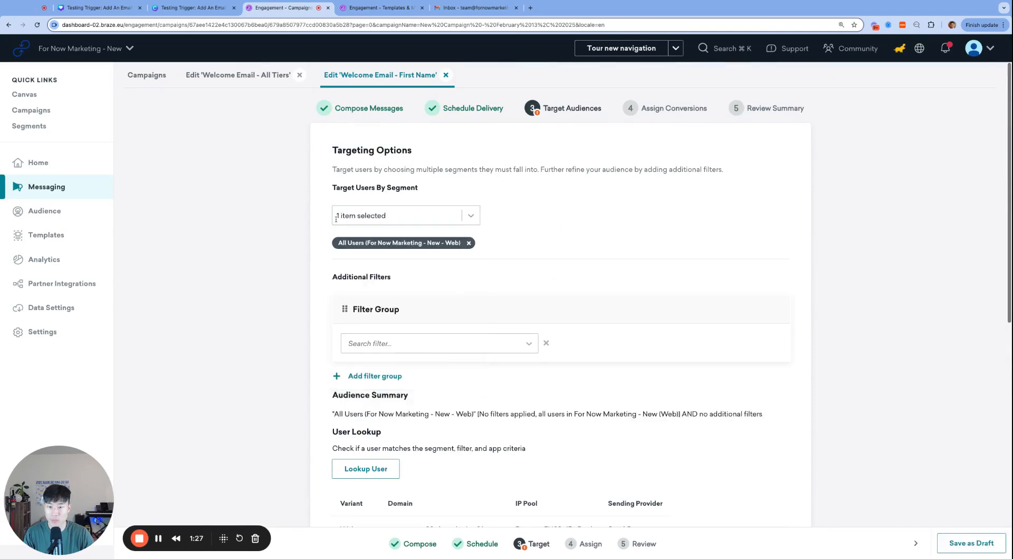
Remove the A/B testing control group so the Welcome variant goes to 100%.
{"action": "scroll", "coordinate": [524, 371], "scroll_direction": "down", "scroll_amount": 1}
{"action": "scroll", "coordinate": [525, 371], "scroll_direction": "down", "scroll_amount": 3}
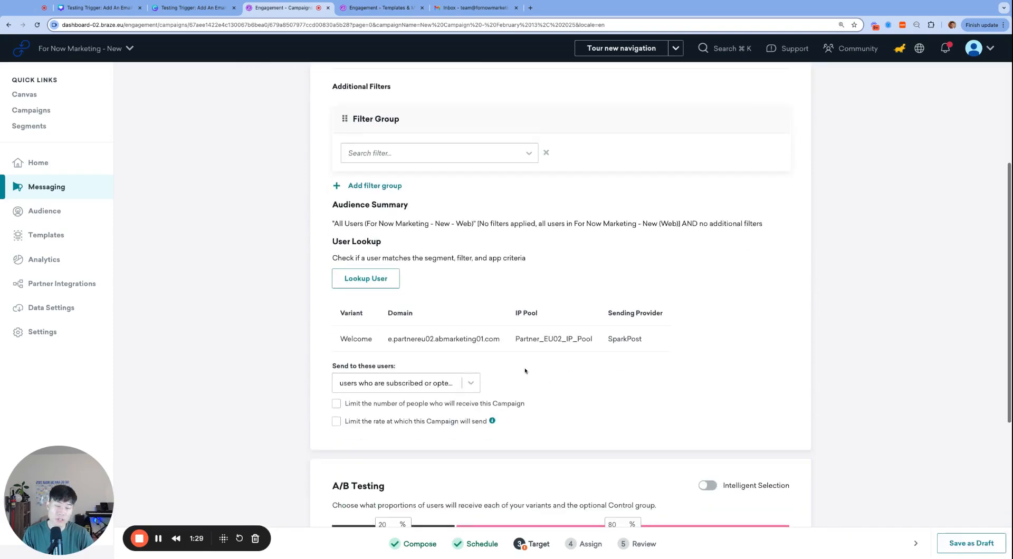
{"action": "scroll", "coordinate": [493, 374], "scroll_direction": "down", "scroll_amount": 3}
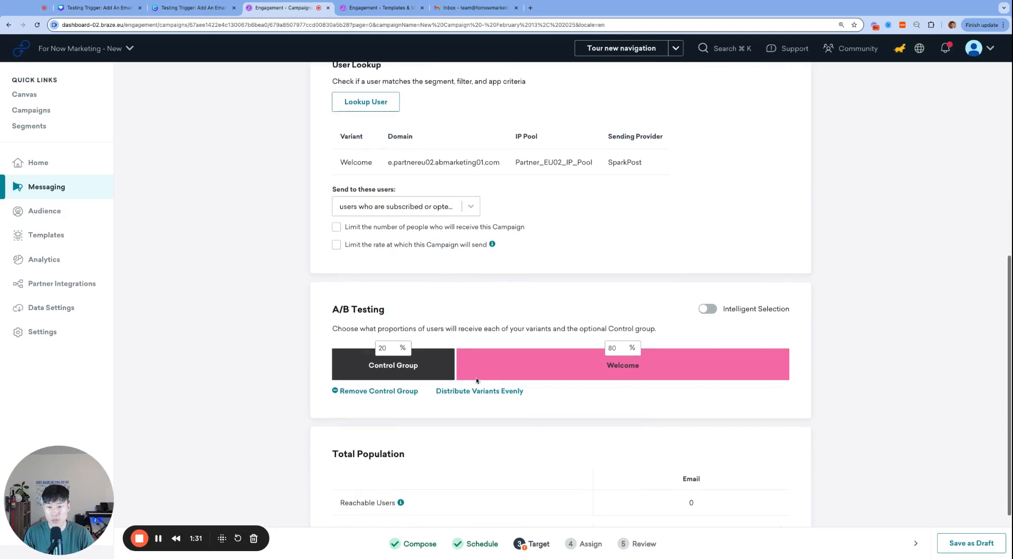
{"action": "left_click", "coordinate": [390, 390]}
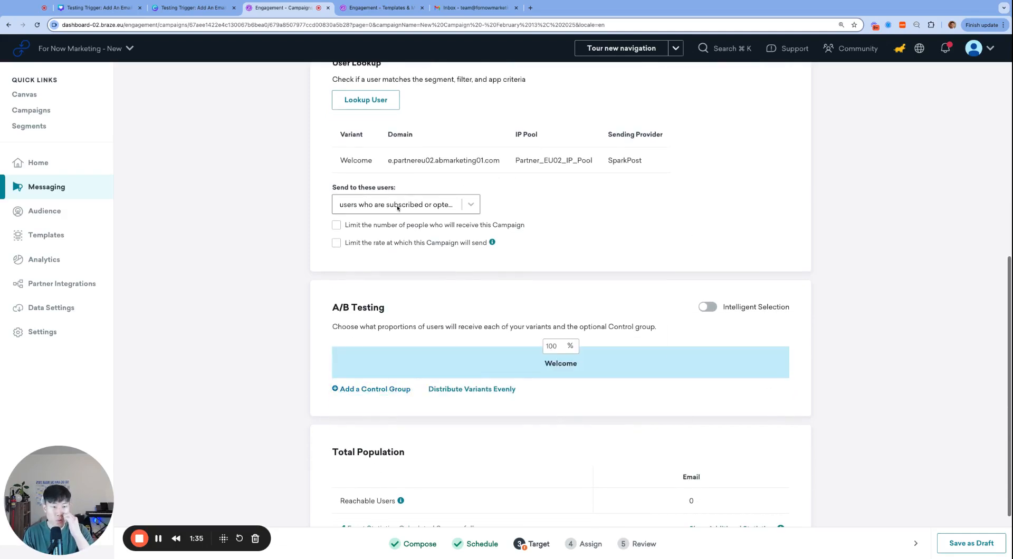
{"action": "scroll", "coordinate": [572, 301], "scroll_direction": "up", "scroll_amount": 5}
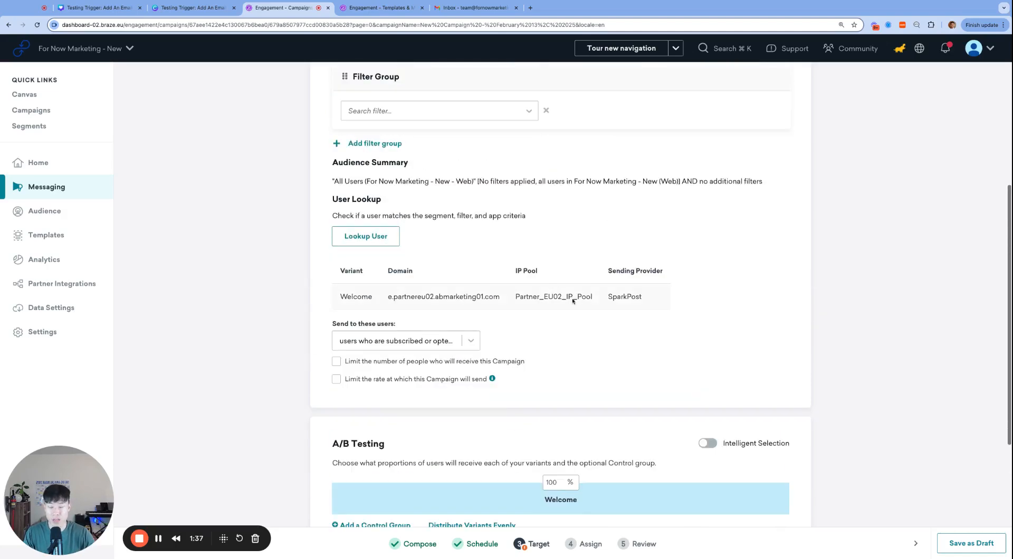
{"action": "scroll", "coordinate": [572, 301], "scroll_direction": "up", "scroll_amount": 2}
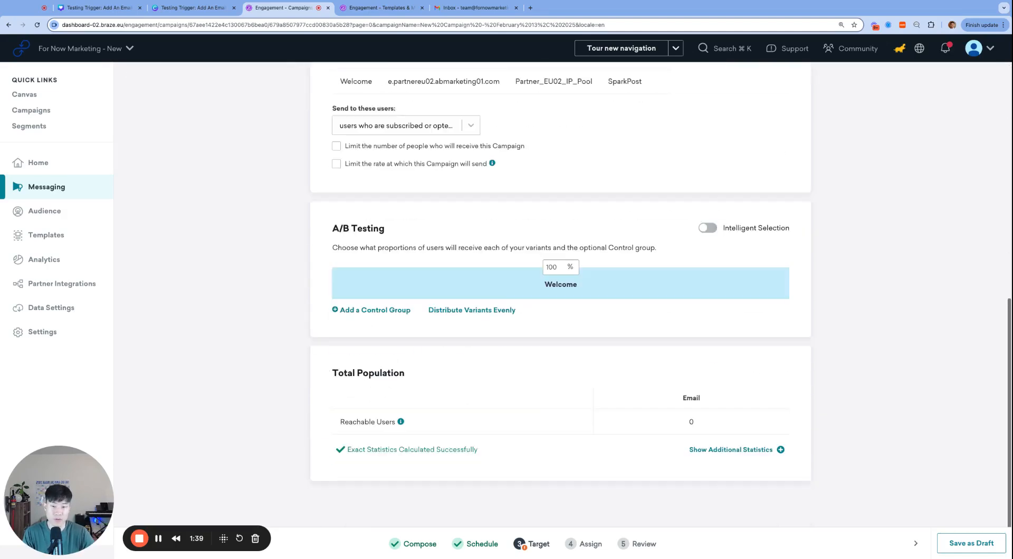
{"action": "scroll", "coordinate": [585, 317], "scroll_direction": "down", "scroll_amount": 8}
{"action": "scroll", "coordinate": [602, 337], "scroll_direction": "up", "scroll_amount": 8}
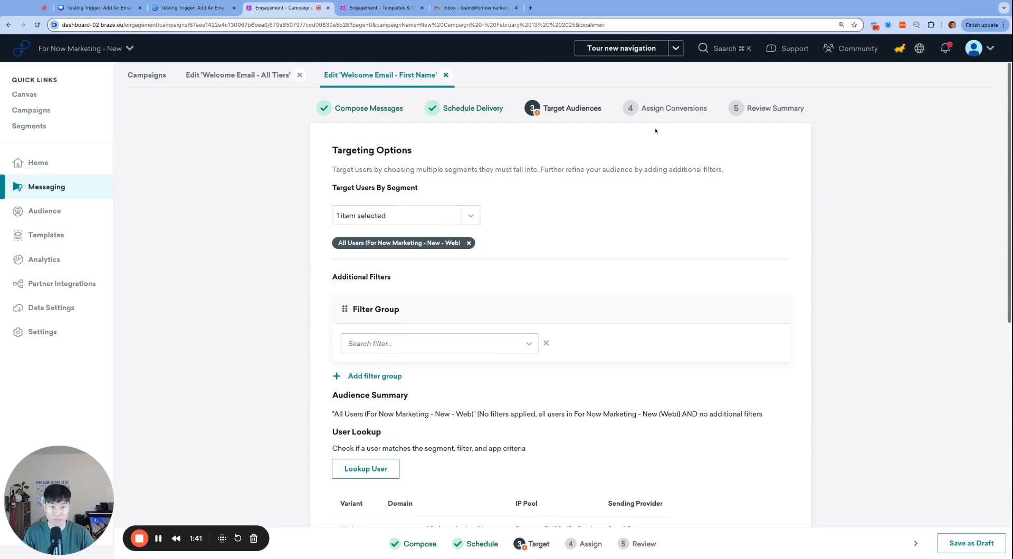
Review the delivery and audience steps, then launch the Welcome Email - First Name campaign.
{"action": "left_click", "coordinate": [673, 115]}
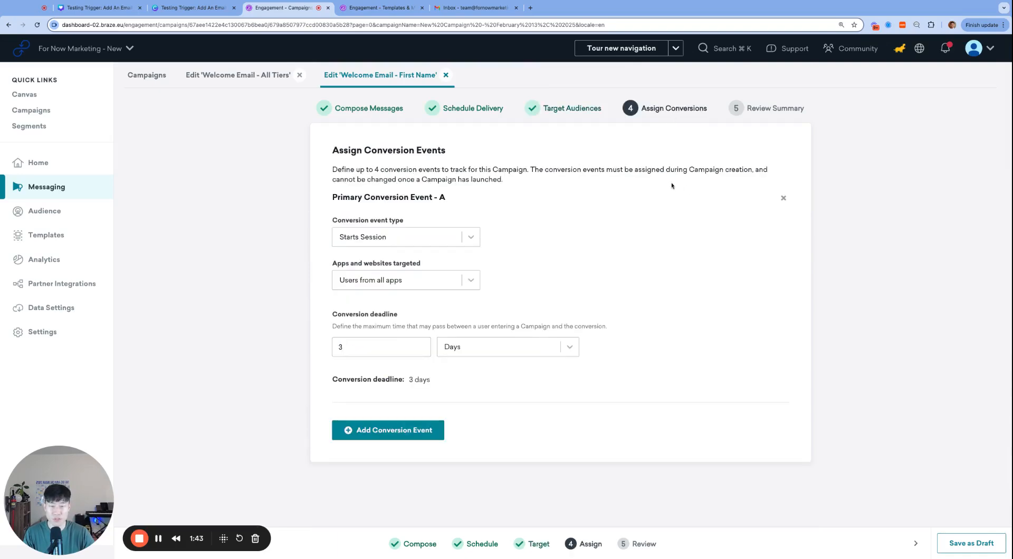
{"action": "left_click", "coordinate": [771, 117]}
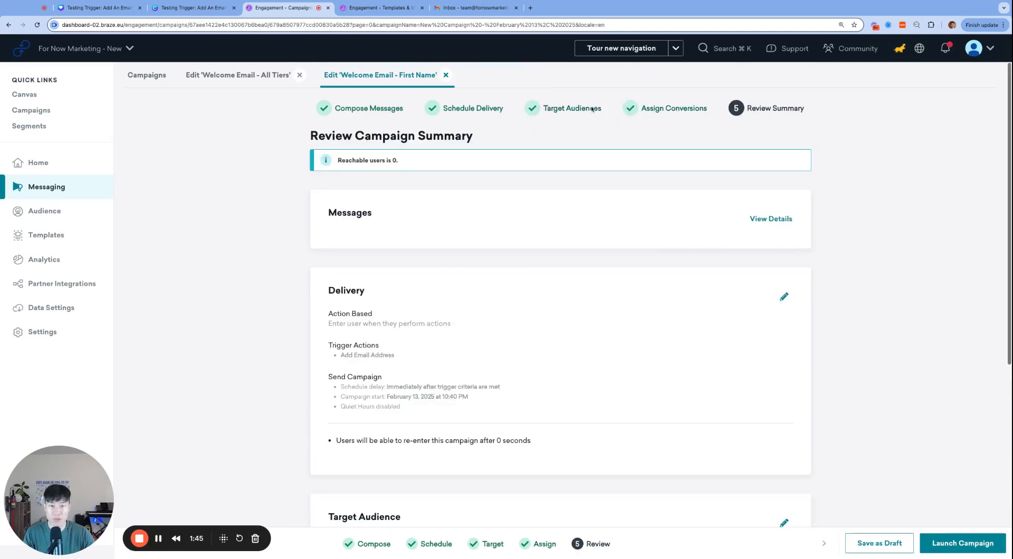
{"action": "left_click", "coordinate": [523, 107]}
{"action": "left_click", "coordinate": [469, 108]}
{"action": "left_click", "coordinate": [773, 108]}
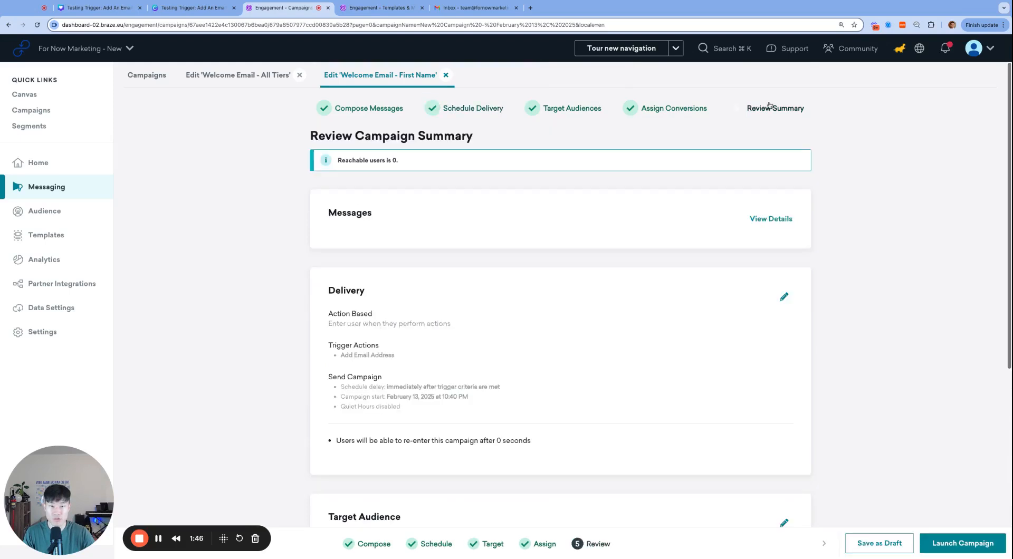
{"action": "left_click", "coordinate": [974, 547]}
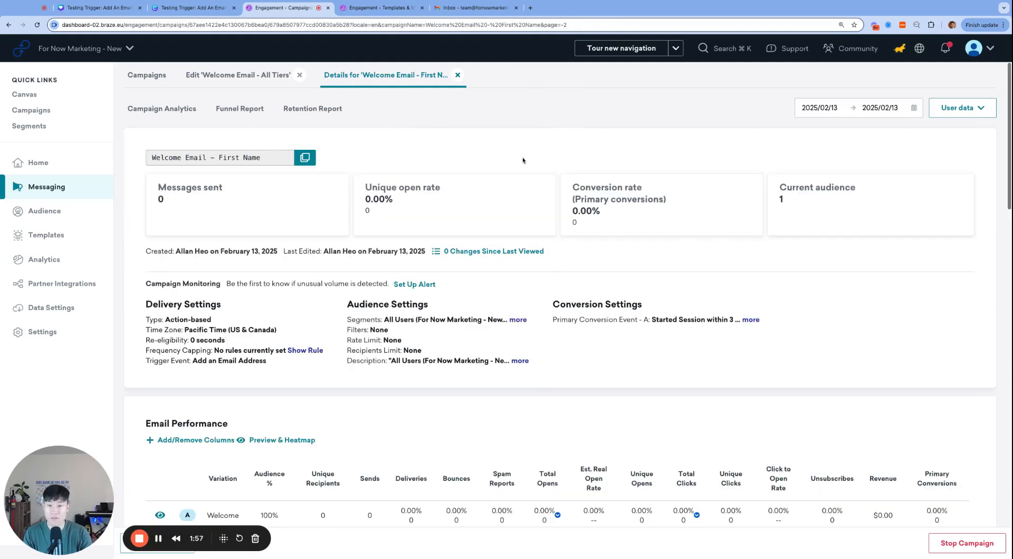
{"action": "key", "text": "super+equal"}
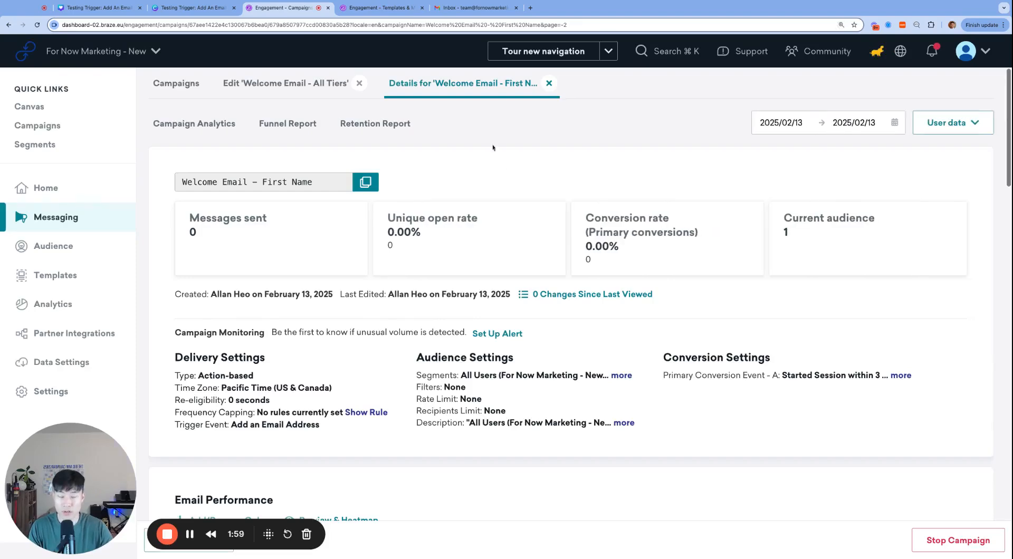
Select the email value in the webhook request body and check the inbox.
{"action": "left_click", "coordinate": [380, 8]}
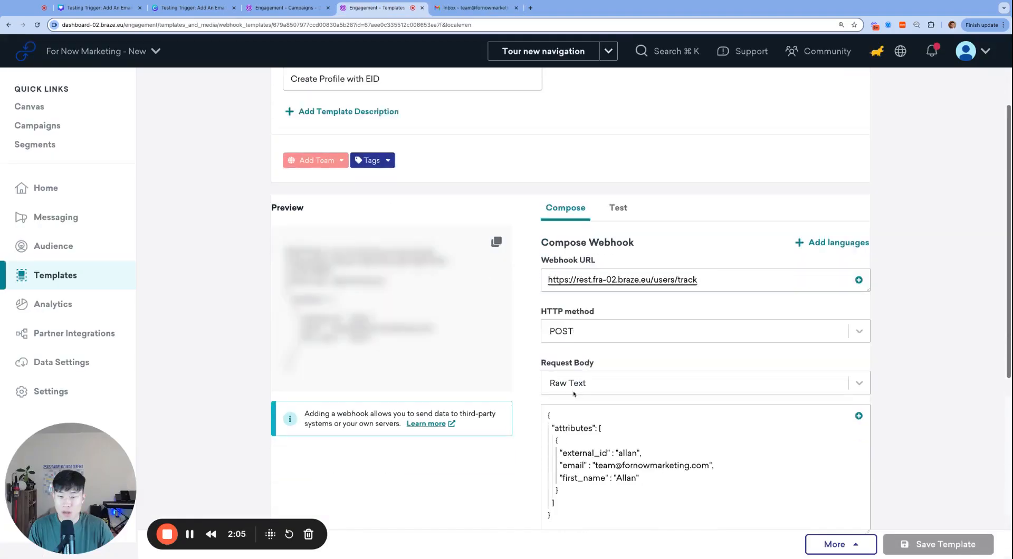
{"action": "scroll", "coordinate": [573, 395], "scroll_direction": "down", "scroll_amount": 1}
{"action": "scroll", "coordinate": [573, 394], "scroll_direction": "up", "scroll_amount": 3}
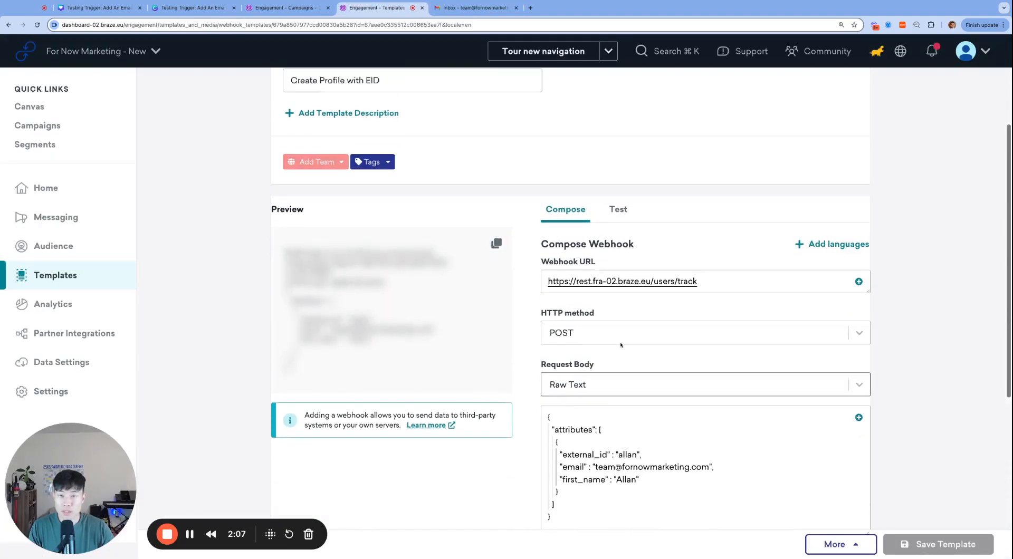
{"action": "scroll", "coordinate": [607, 292], "scroll_direction": "down", "scroll_amount": 5}
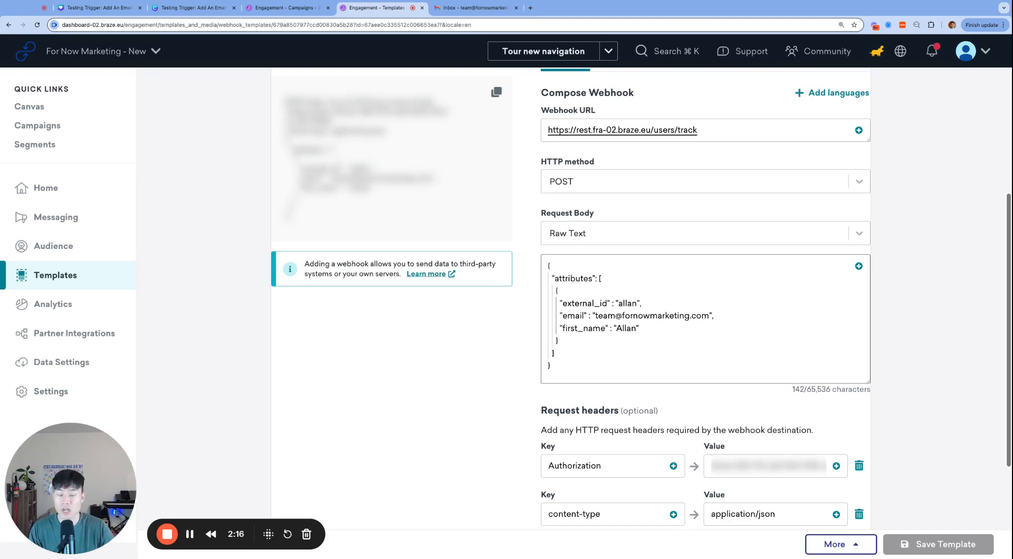
{"action": "scroll", "coordinate": [608, 336], "scroll_direction": "up", "scroll_amount": 1}
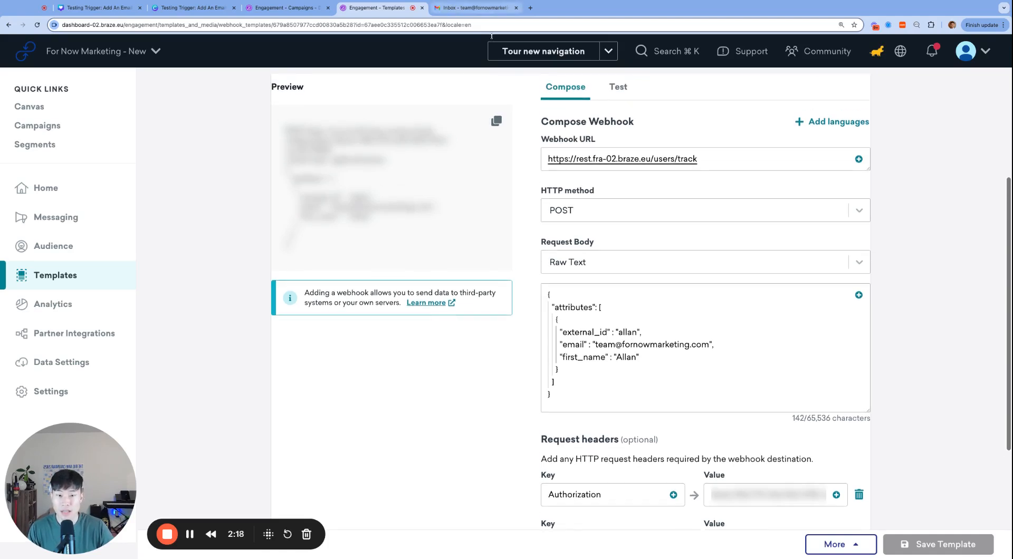
{"action": "left_click_drag", "start_coordinate": [596, 344], "coordinate": [701, 344]}
{"action": "left_click", "coordinate": [469, 9]}
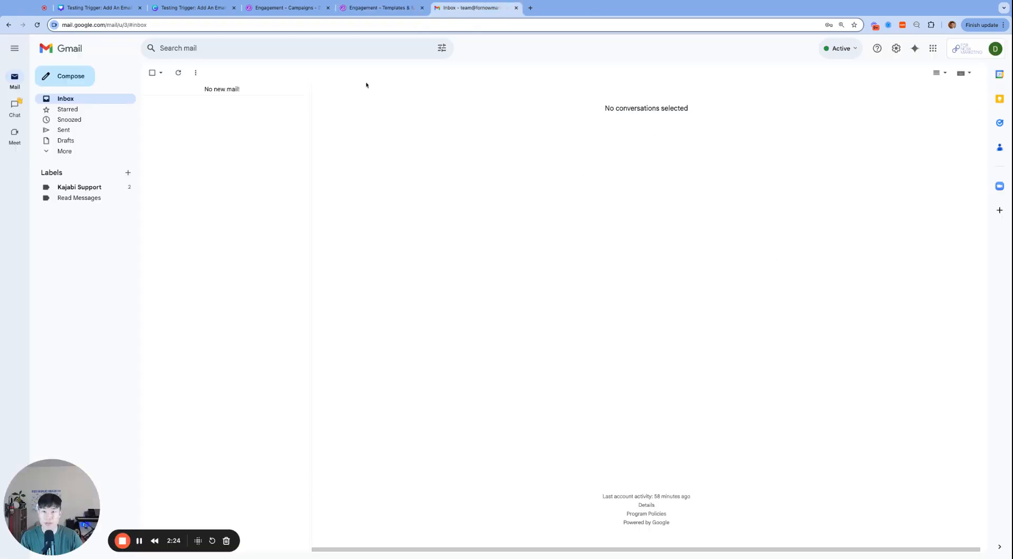
{"action": "left_click", "coordinate": [384, 8]}
Delete the email line, leaving only external_id allan and first_name Allan.
{"action": "scroll", "coordinate": [703, 373], "scroll_direction": "up", "scroll_amount": 2}
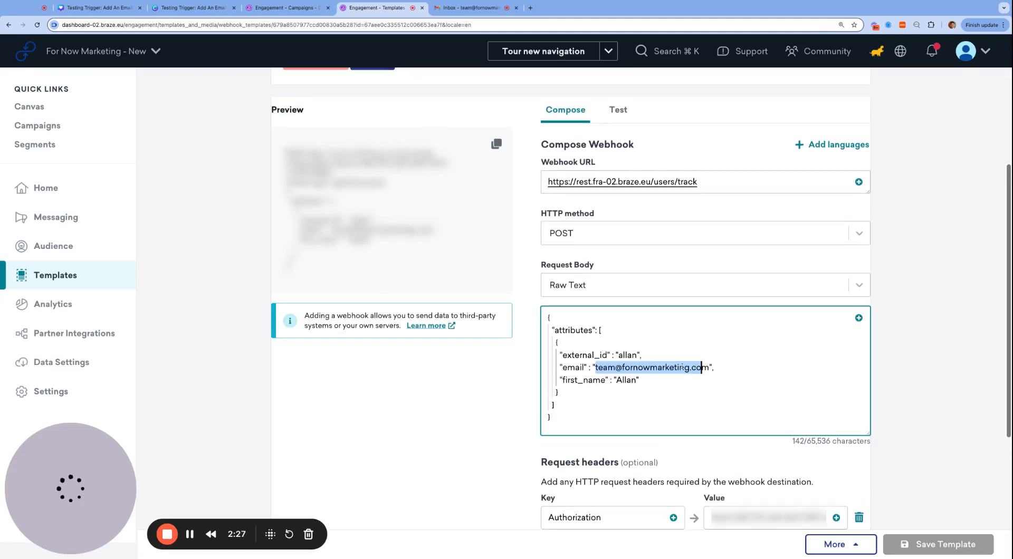
{"action": "left_click", "coordinate": [733, 388]}
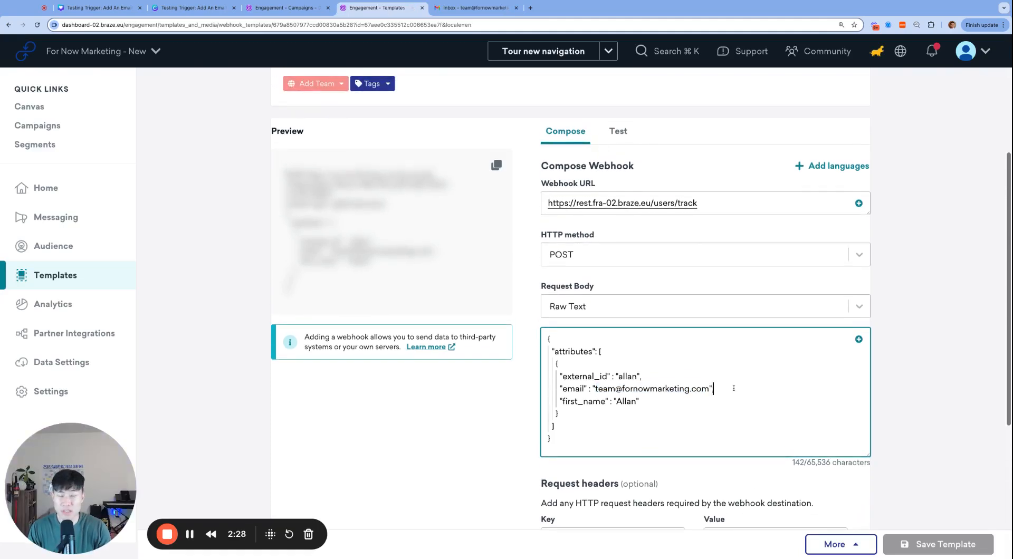
{"action": "key", "text": "super+BackSpace"}
{"action": "key", "text": "BackSpace"}
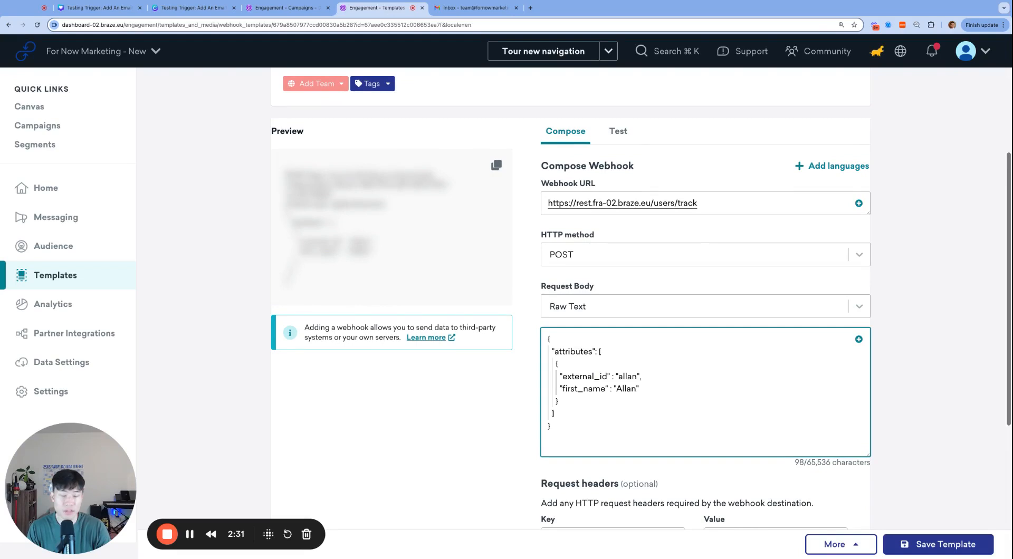
{"action": "key", "text": "Down"}
{"action": "key", "text": "Up"}
{"action": "key", "text": "Up"}
{"action": "key", "text": "Up"}
{"action": "key", "text": "Up"}
{"action": "key", "text": "Down"}
{"action": "key", "text": "Down"}
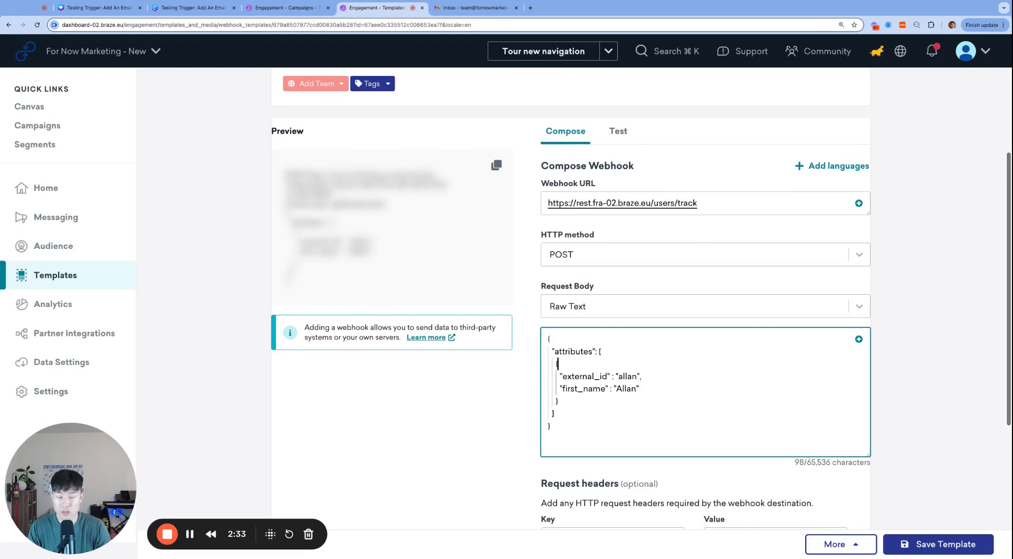
{"action": "scroll", "coordinate": [688, 396], "scroll_direction": "up", "scroll_amount": 1}
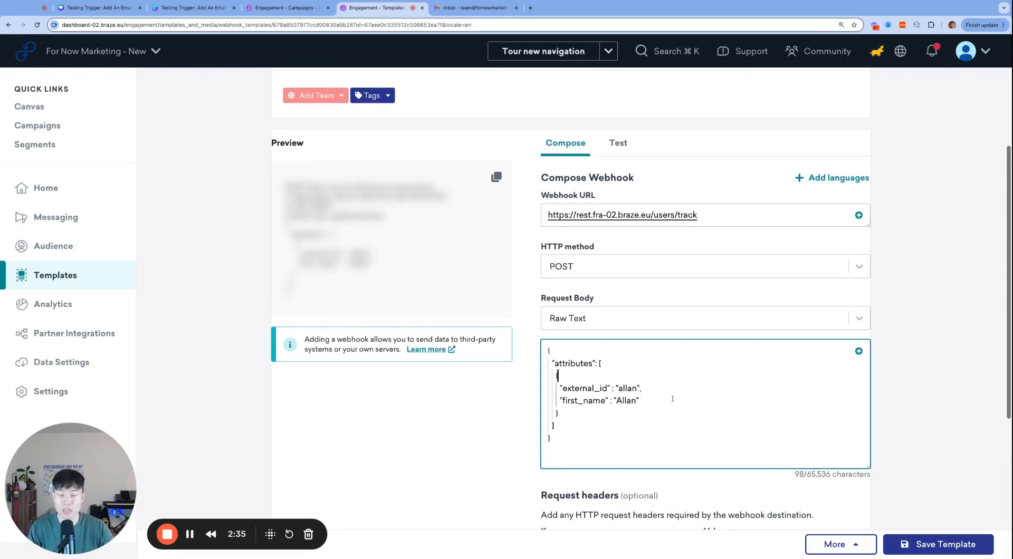
Send the test webhook and search users for allan to confirm the profile exists.
{"action": "left_click", "coordinate": [617, 143]}
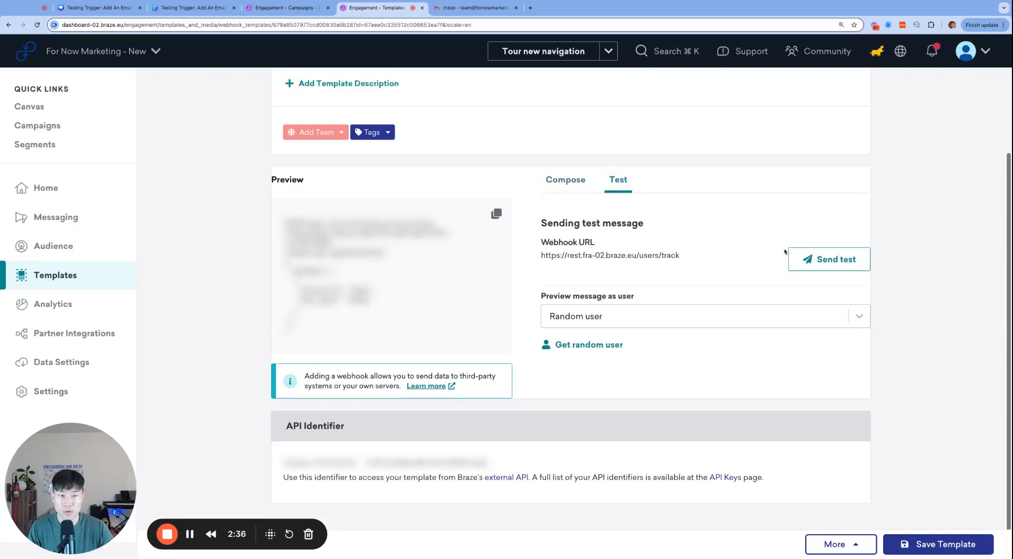
{"action": "left_click", "coordinate": [817, 265]}
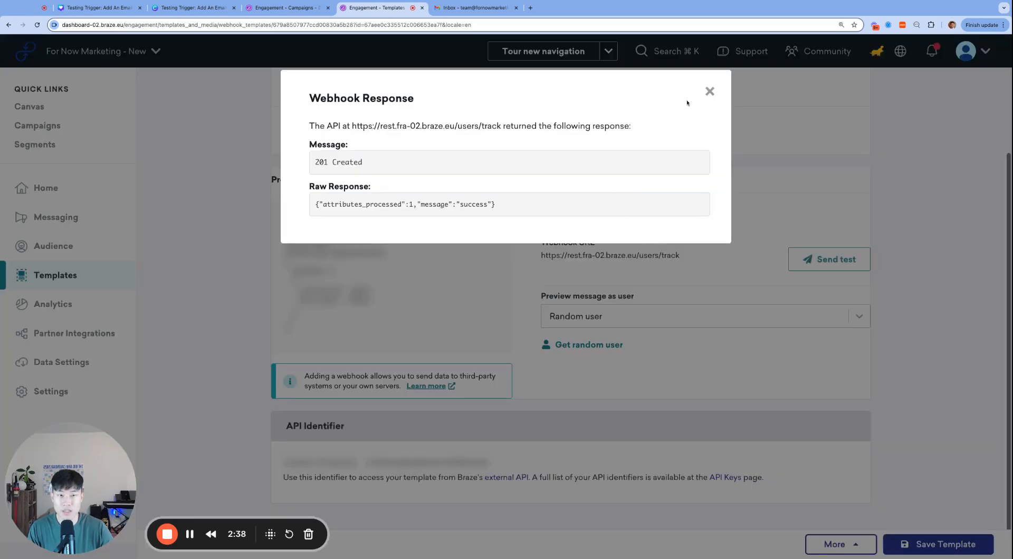
{"action": "left_click", "coordinate": [709, 91]}
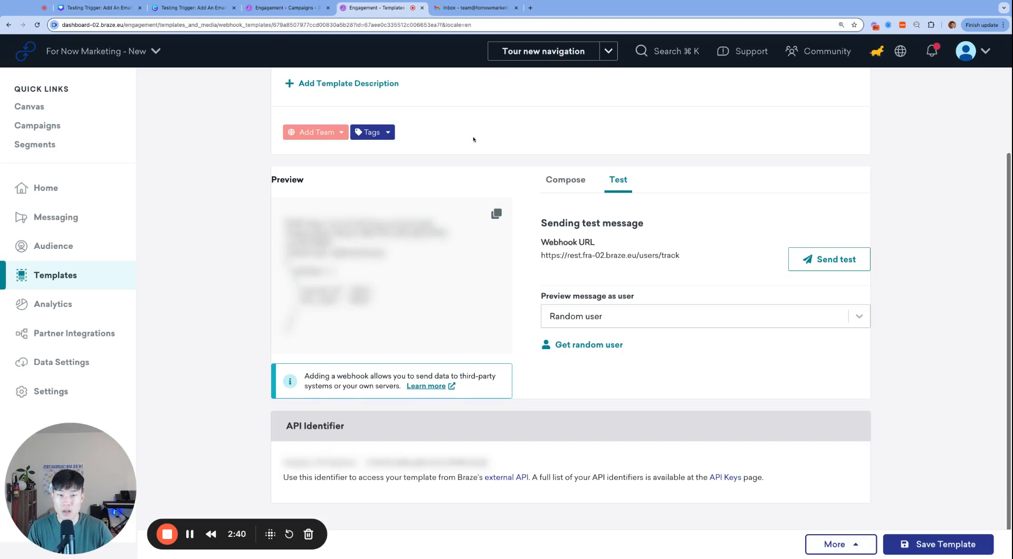
{"action": "left_click", "coordinate": [205, 166]}
{"action": "left_click", "coordinate": [460, 8]}
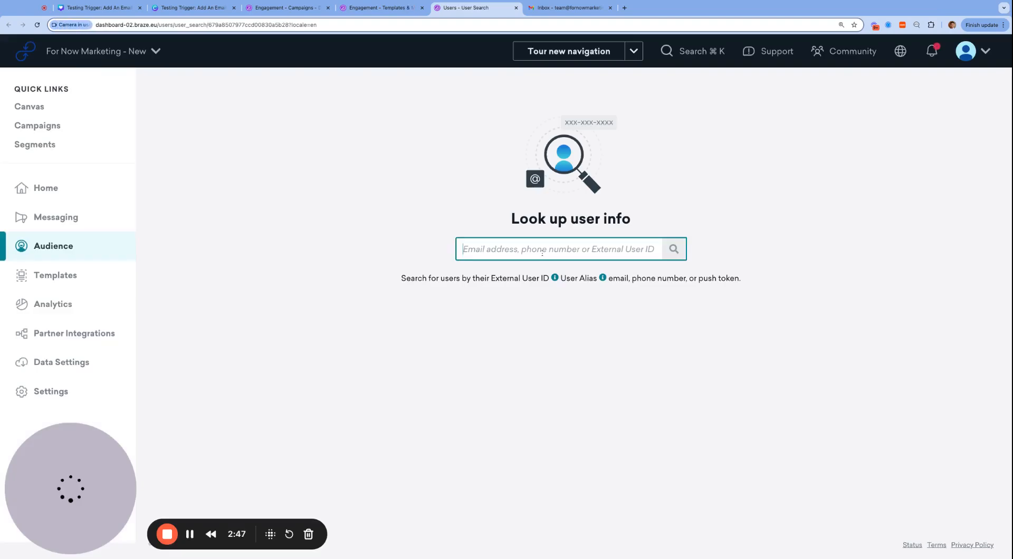
{"action": "type", "text": "allan"}
{"action": "key", "text": "Return"}
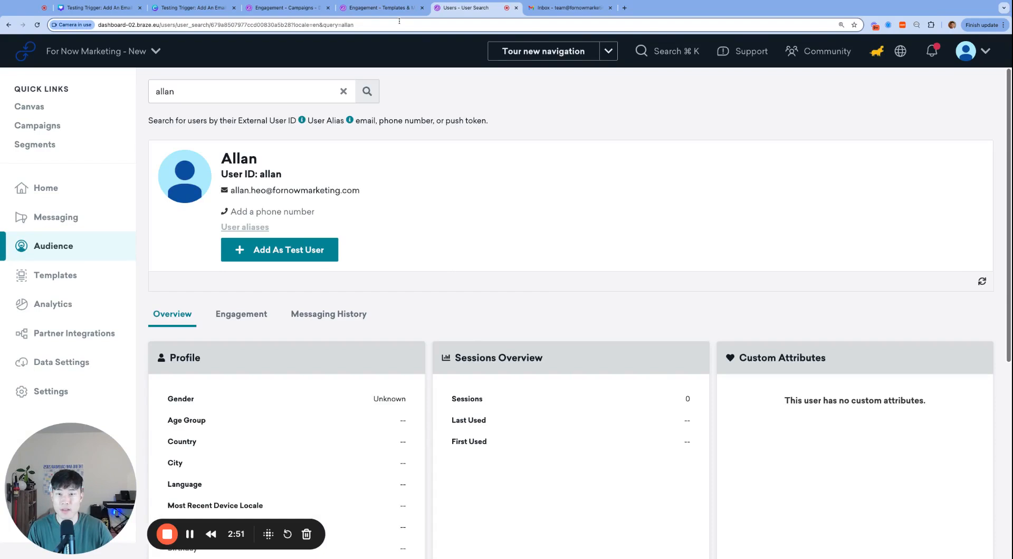
Change the request body's external_id to allan1 and confirm no allan1 user exists yet.
{"action": "left_click", "coordinate": [377, 8]}
{"action": "left_click", "coordinate": [565, 179]}
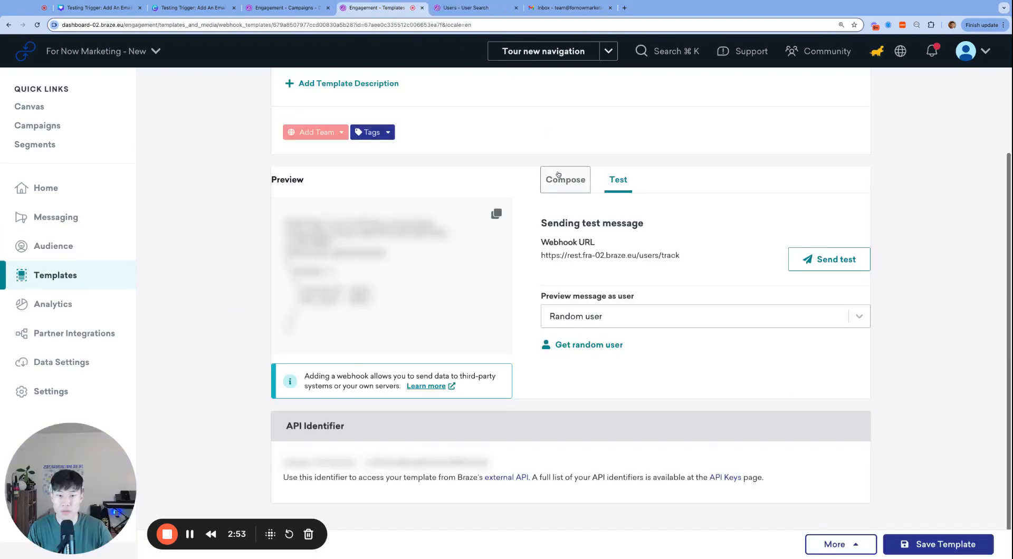
{"action": "double_click", "coordinate": [627, 425]}
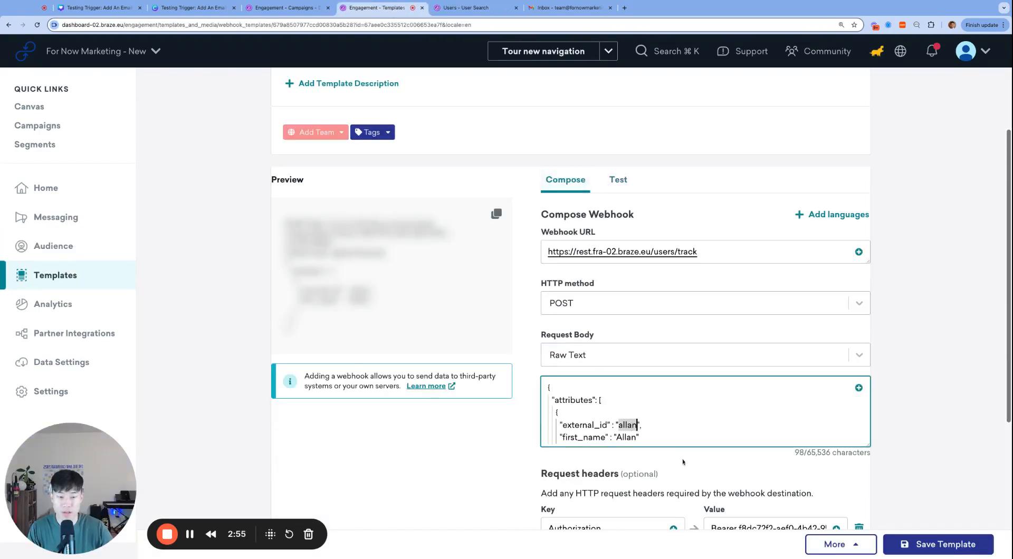
{"action": "type", "text": "allan1"}
{"action": "left_click", "coordinate": [486, 4]}
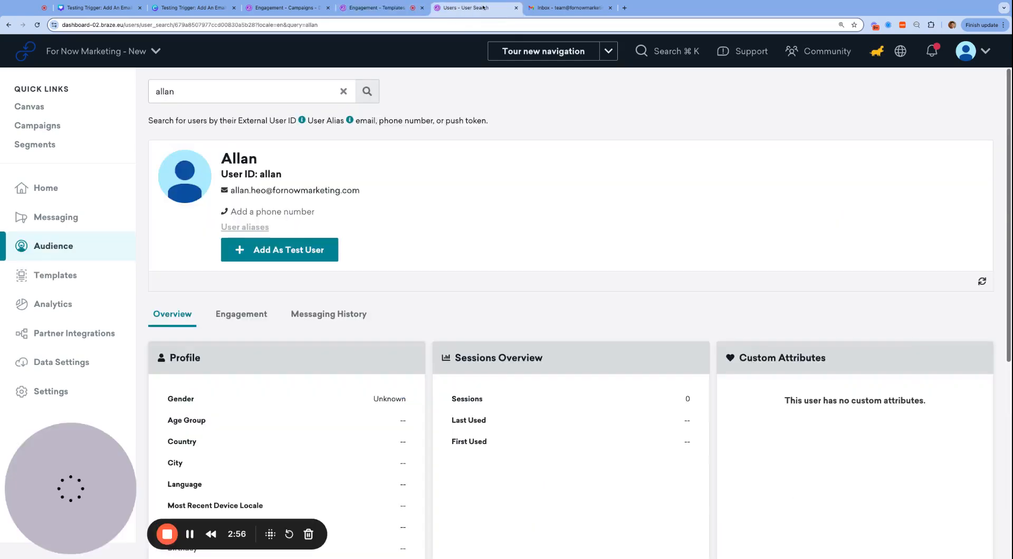
{"action": "left_click", "coordinate": [268, 88]}
{"action": "type", "text": "1"}
{"action": "key", "text": "Return"}
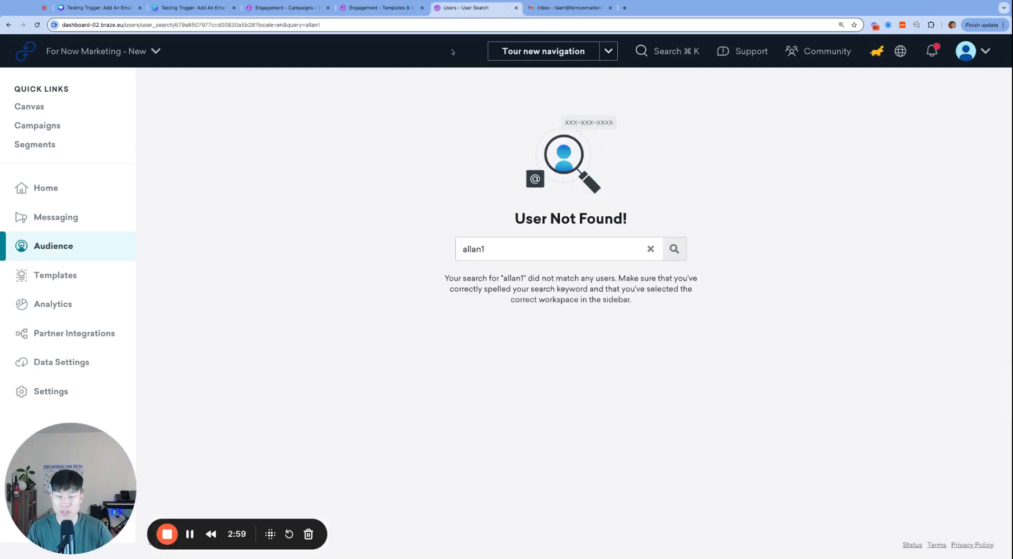
{"action": "left_click", "coordinate": [393, 7]}
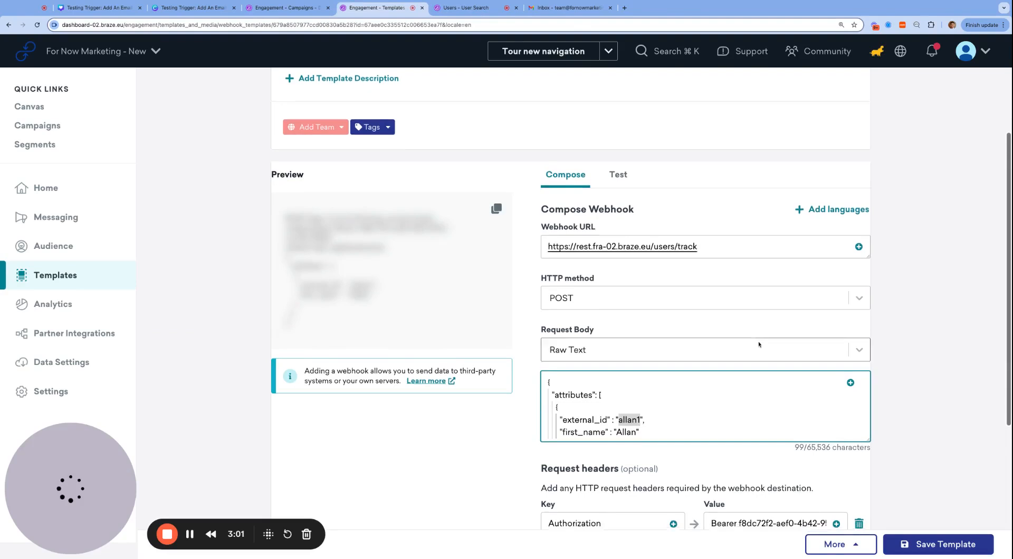
Make the Request Body box taller and bring up the webhook Test panel.
{"action": "scroll", "coordinate": [844, 401], "scroll_direction": "down", "scroll_amount": 1}
{"action": "left_click_drag", "start_coordinate": [871, 402], "coordinate": [872, 464]}
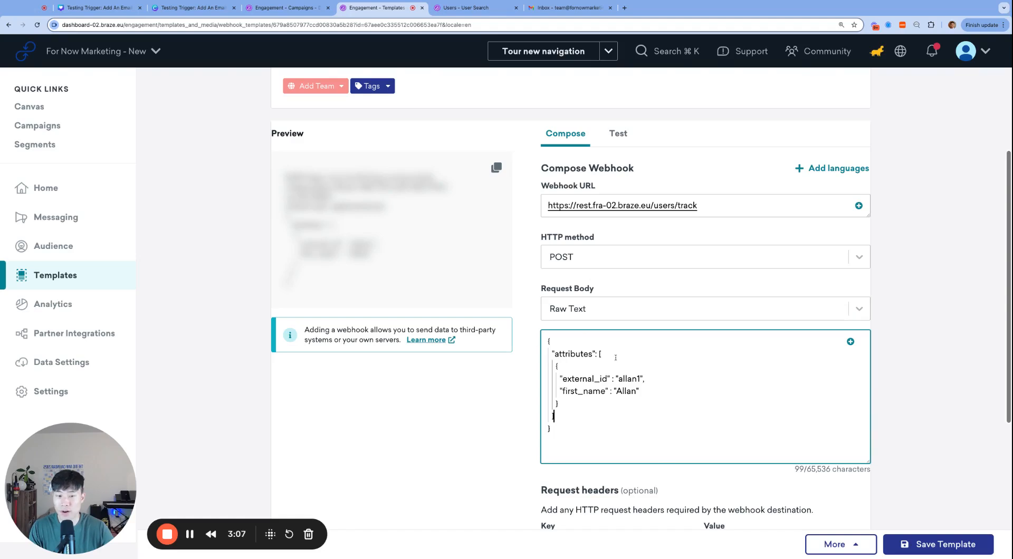
{"action": "scroll", "coordinate": [615, 358], "scroll_direction": "down", "scroll_amount": 1}
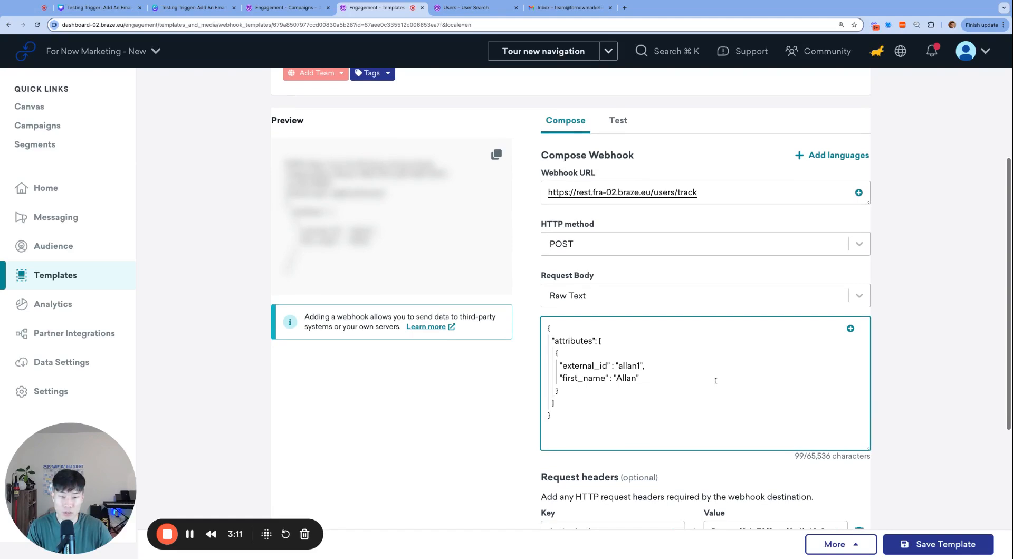
{"action": "scroll", "coordinate": [715, 378], "scroll_direction": "up", "scroll_amount": 1}
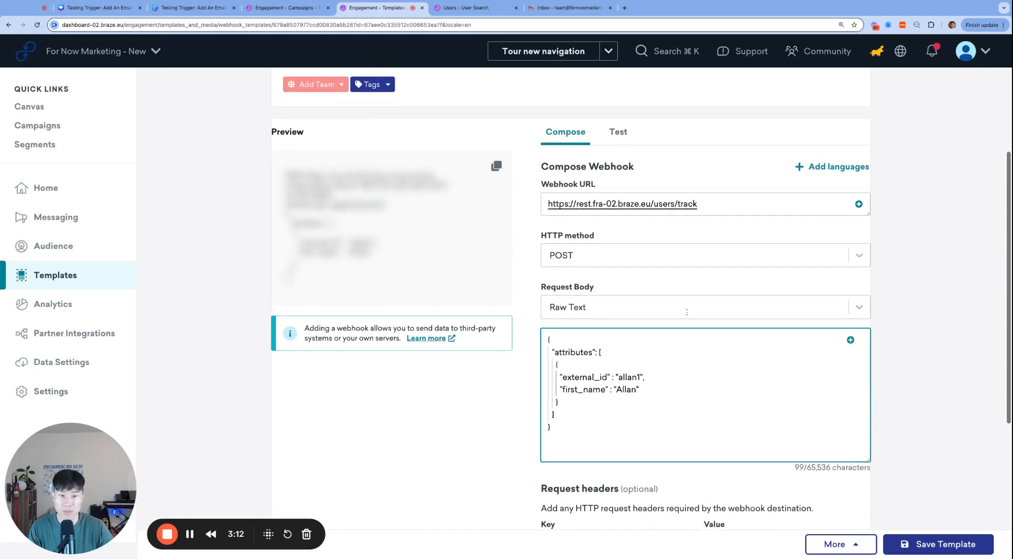
{"action": "left_click", "coordinate": [624, 141]}
Send the updated webhook test with external_id allan1.
{"action": "left_click", "coordinate": [825, 261]}
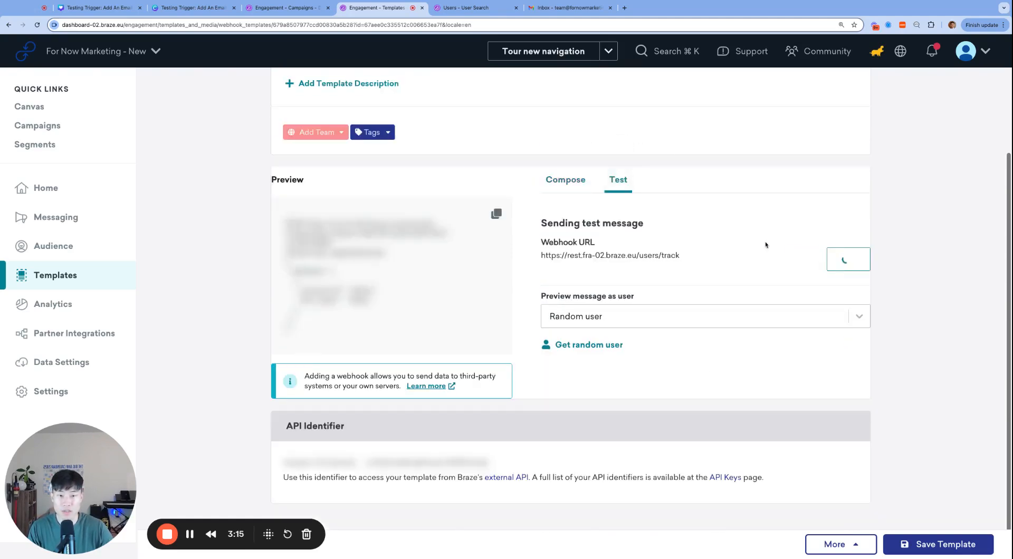
{"action": "left_click", "coordinate": [709, 92]}
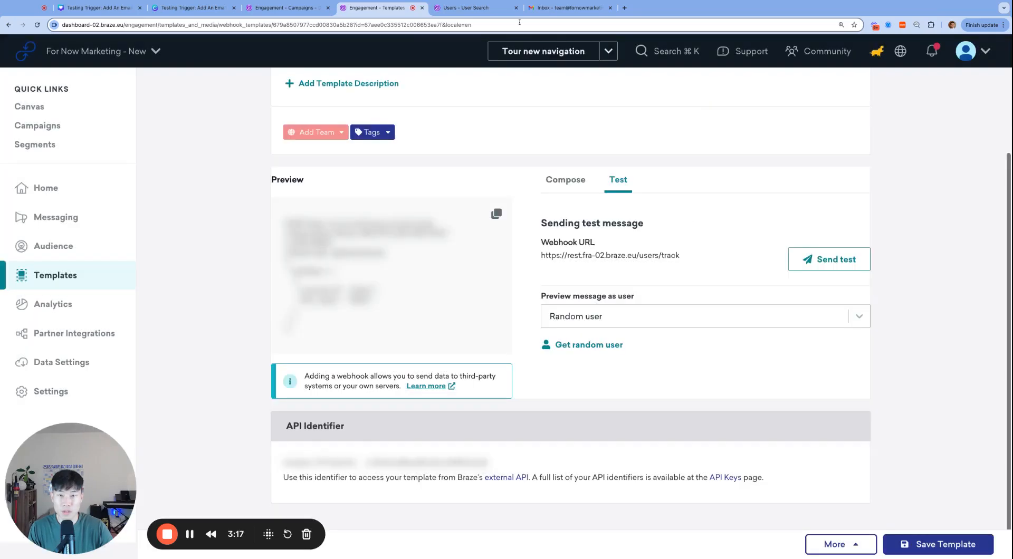
{"action": "left_click", "coordinate": [494, 10]}
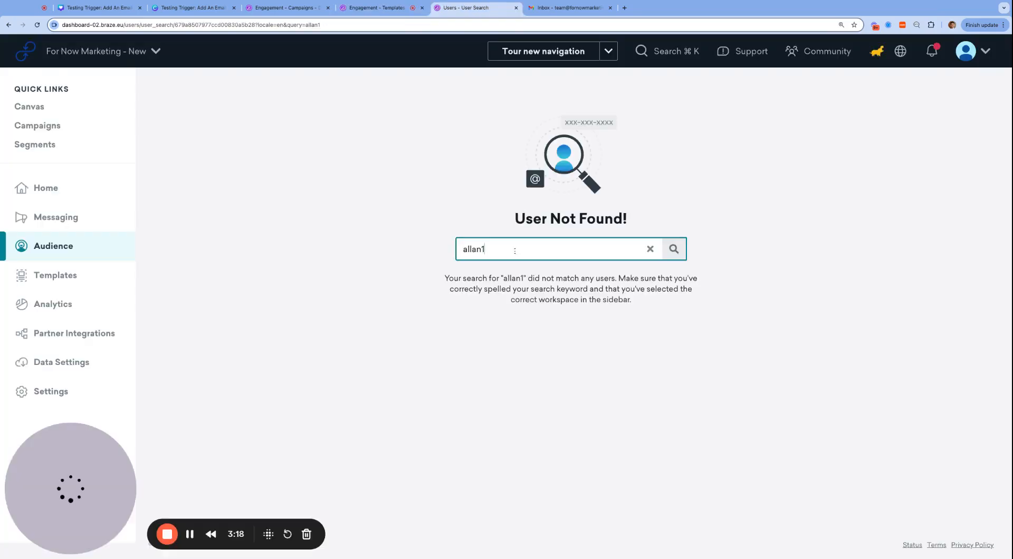
{"action": "left_click", "coordinate": [672, 250]}
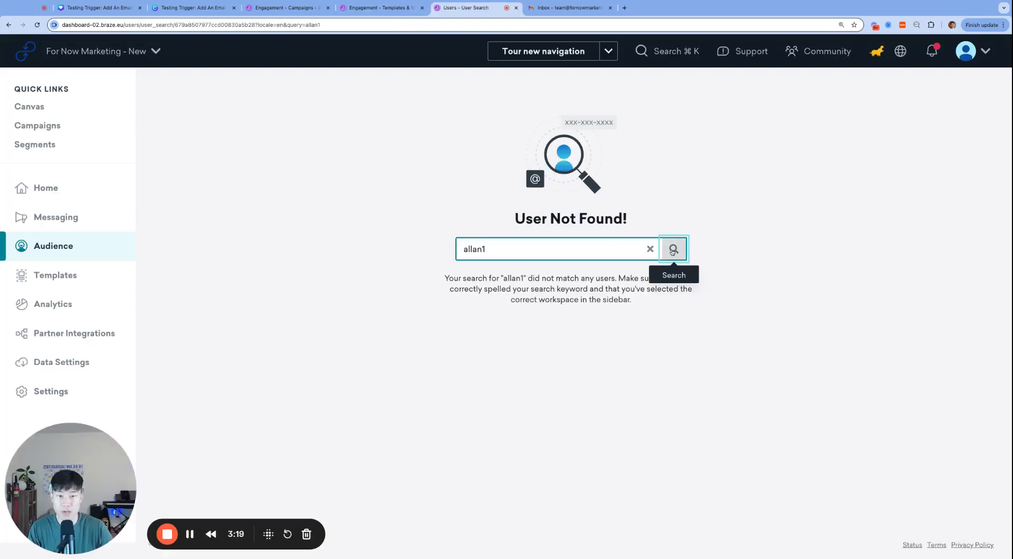
Re-run the allan1 user search until the new profile appears, checking Gmail between searches.
{"action": "left_click", "coordinate": [559, 8]}
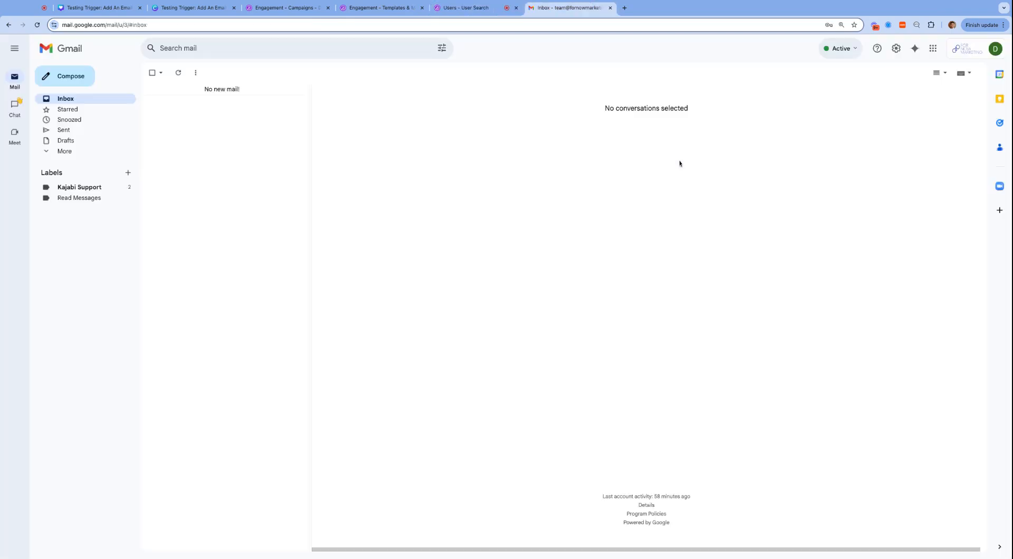
{"action": "key", "text": "ctrl+shift+Tab"}
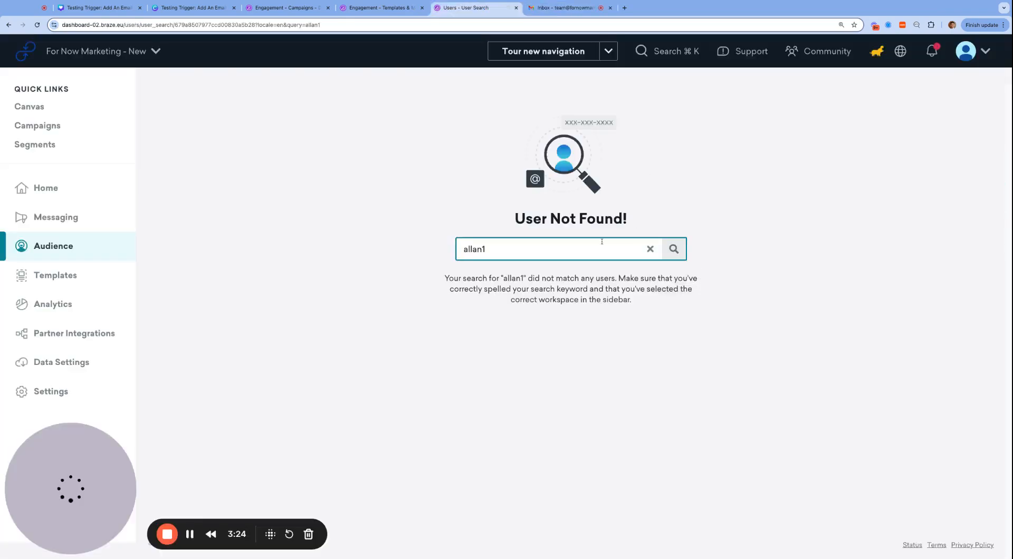
{"action": "left_click", "coordinate": [593, 249]}
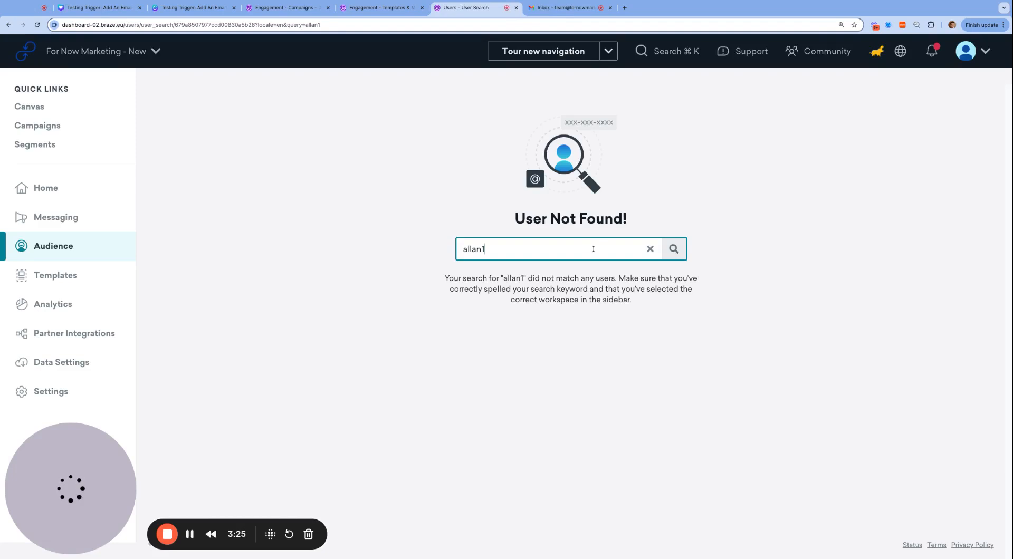
{"action": "left_click", "coordinate": [674, 250]}
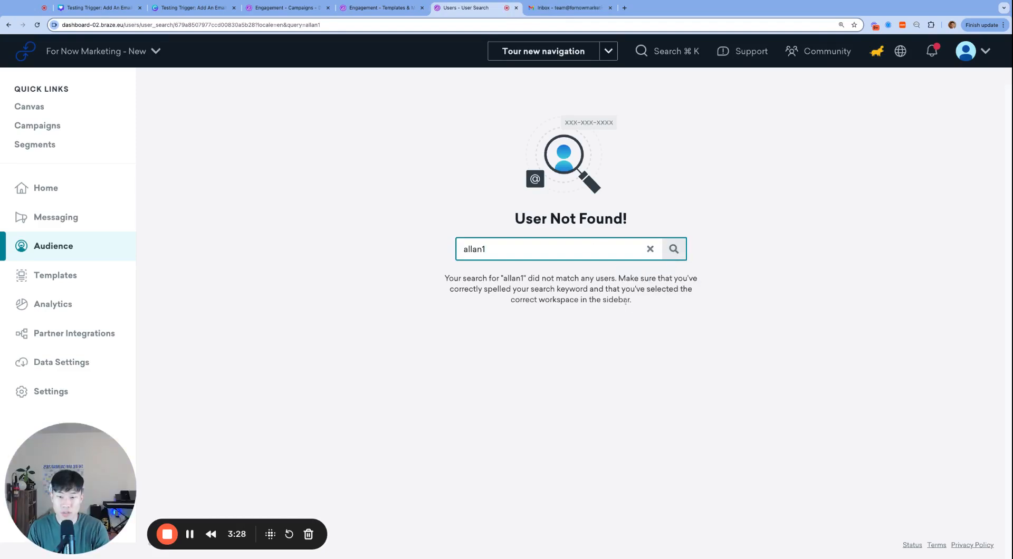
{"action": "left_click", "coordinate": [674, 249]}
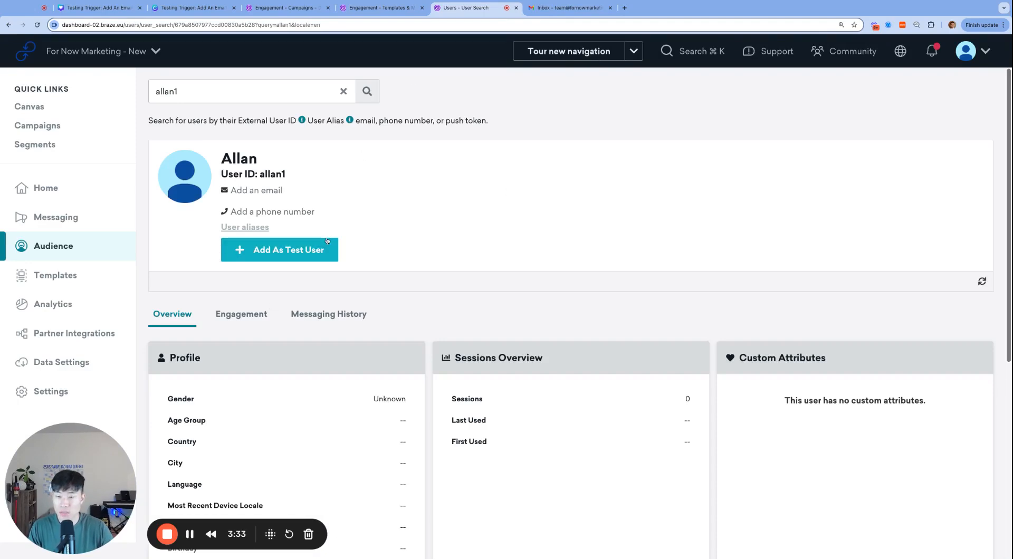
{"action": "left_click", "coordinate": [545, 9]}
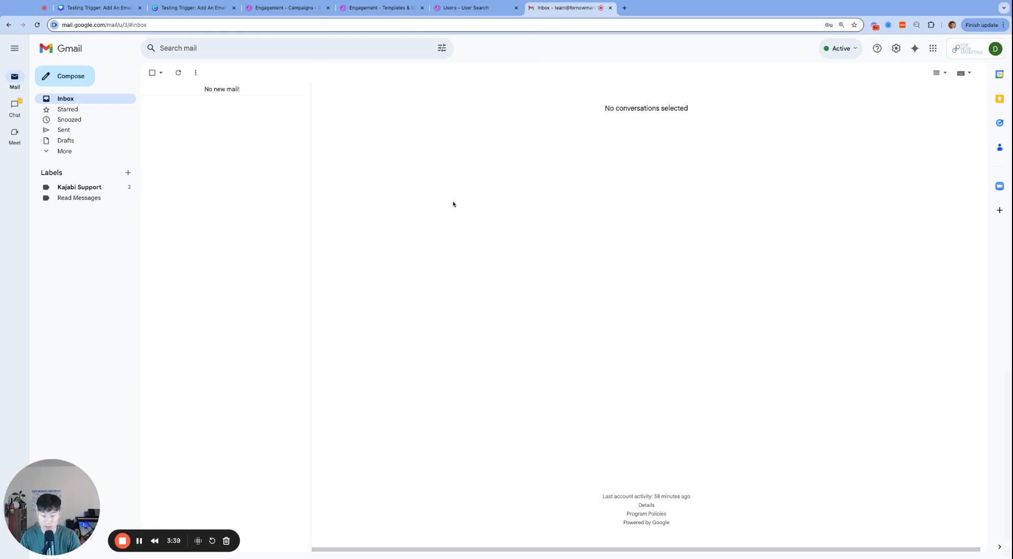
{"action": "key", "text": "ctrl+shift+Tab"}
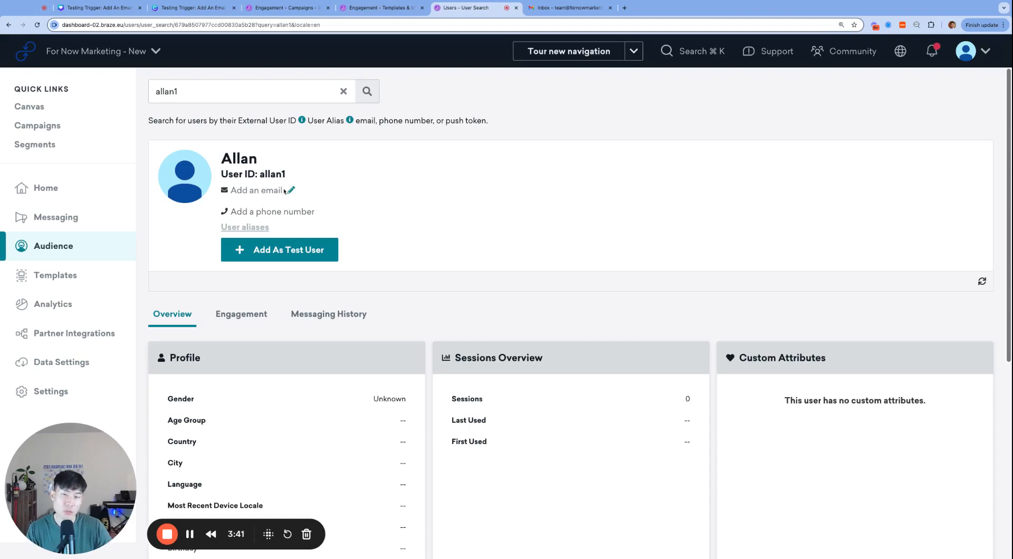
Save the team email address on the allan1 profile, then return to the Welcome Email campaign.
{"action": "left_click", "coordinate": [263, 191]}
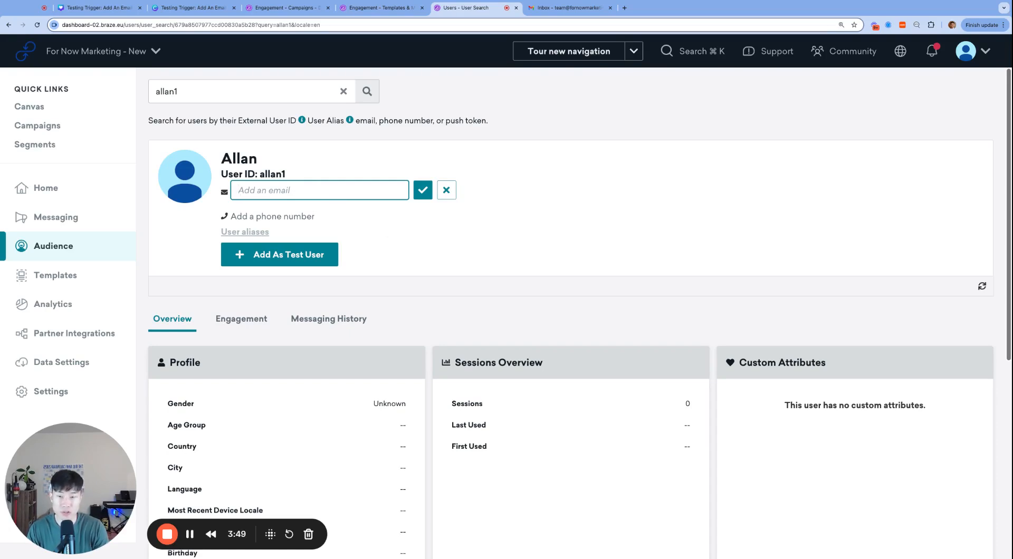
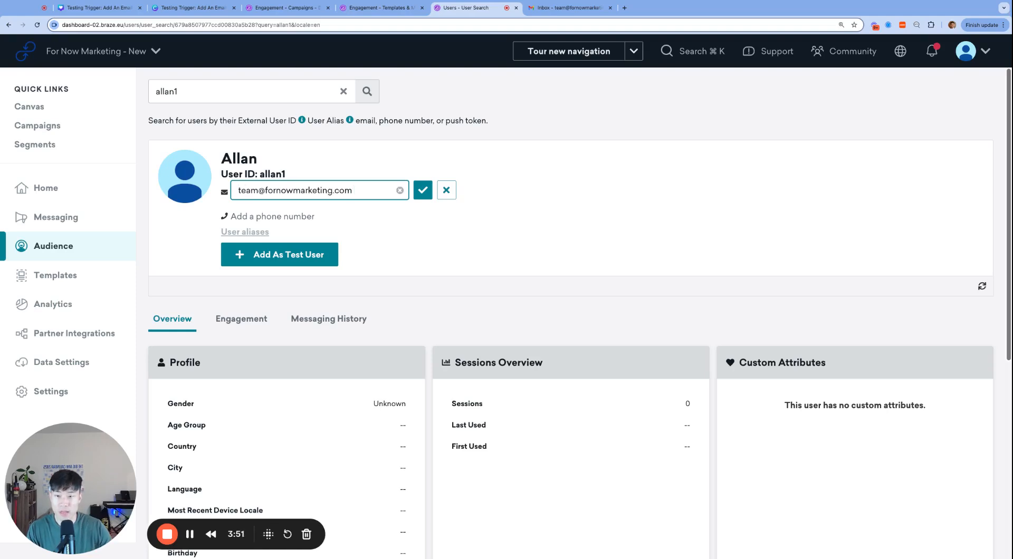
{"action": "left_click", "coordinate": [422, 196]}
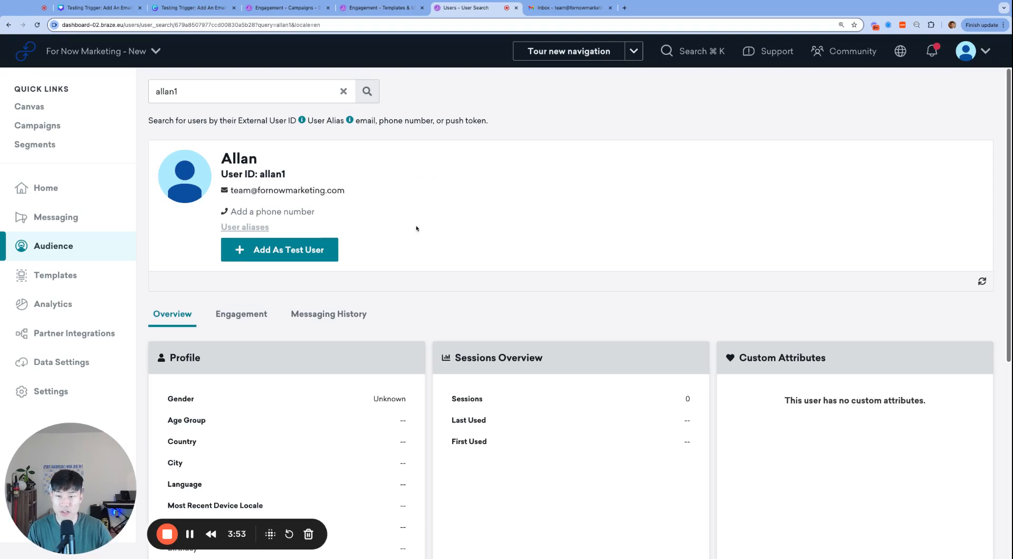
{"action": "left_click", "coordinate": [311, 8]}
{"action": "scroll", "coordinate": [397, 367], "scroll_direction": "down", "scroll_amount": 1}
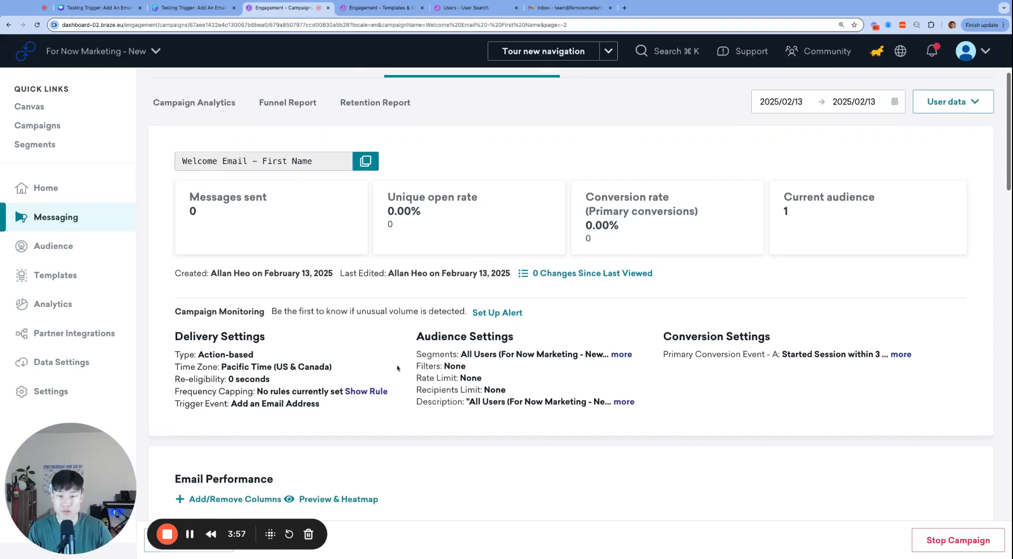
{"action": "double_click", "coordinate": [233, 347]}
{"action": "triple_click", "coordinate": [268, 390]}
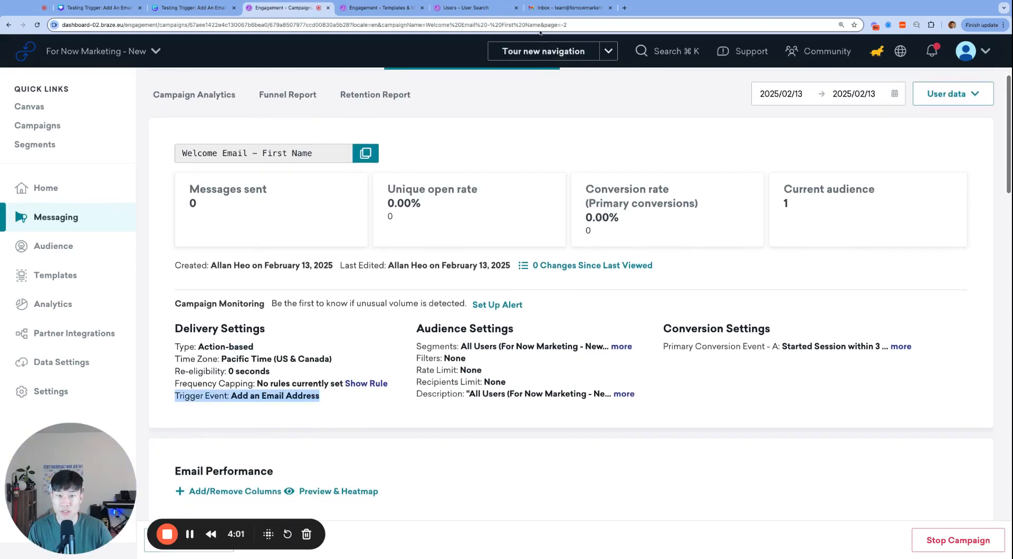
{"action": "left_click", "coordinate": [559, 8]}
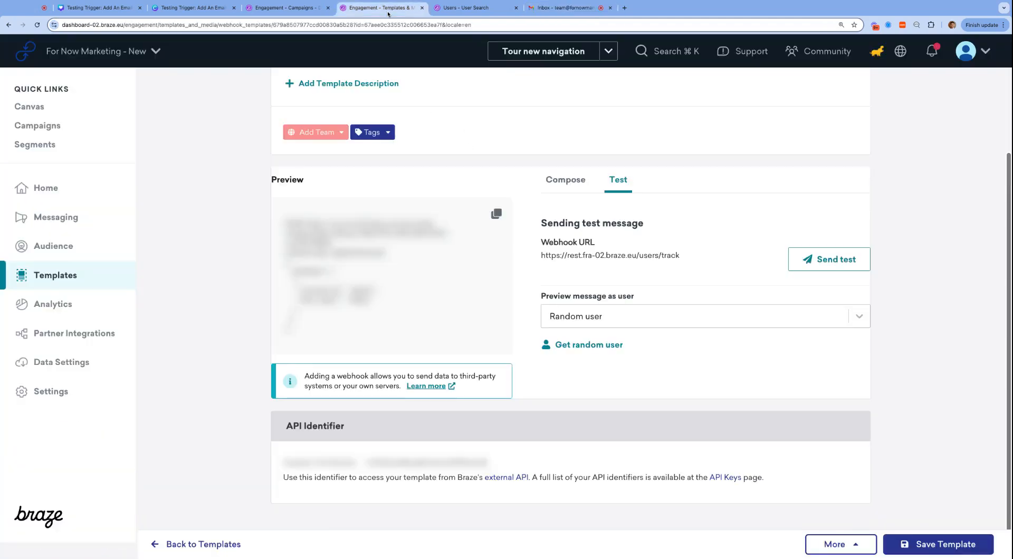
{"action": "left_click", "coordinate": [401, 8]}
{"action": "left_click", "coordinate": [456, 8]}
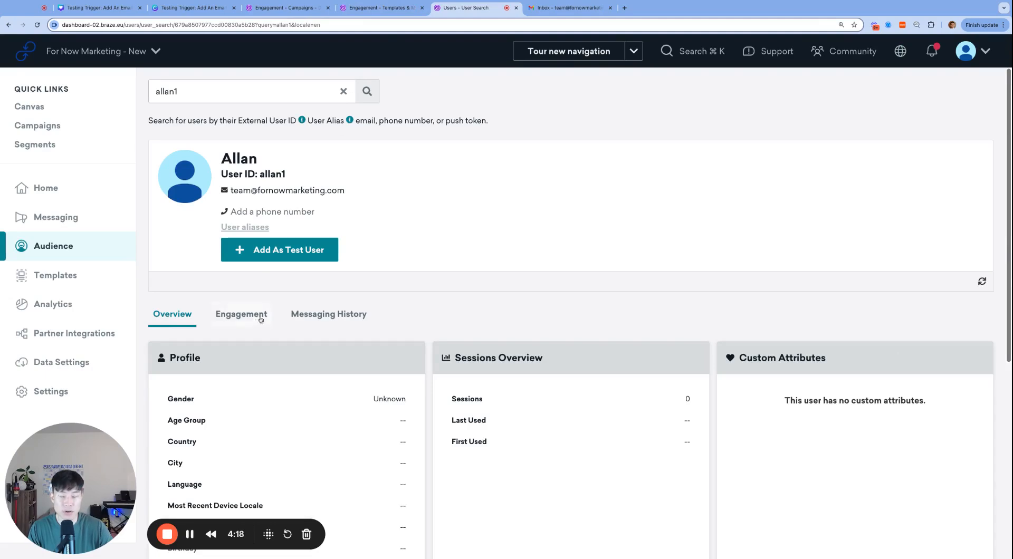
{"action": "scroll", "coordinate": [323, 318], "scroll_direction": "down", "scroll_amount": 2}
{"action": "scroll", "coordinate": [286, 270], "scroll_direction": "down", "scroll_amount": 6}
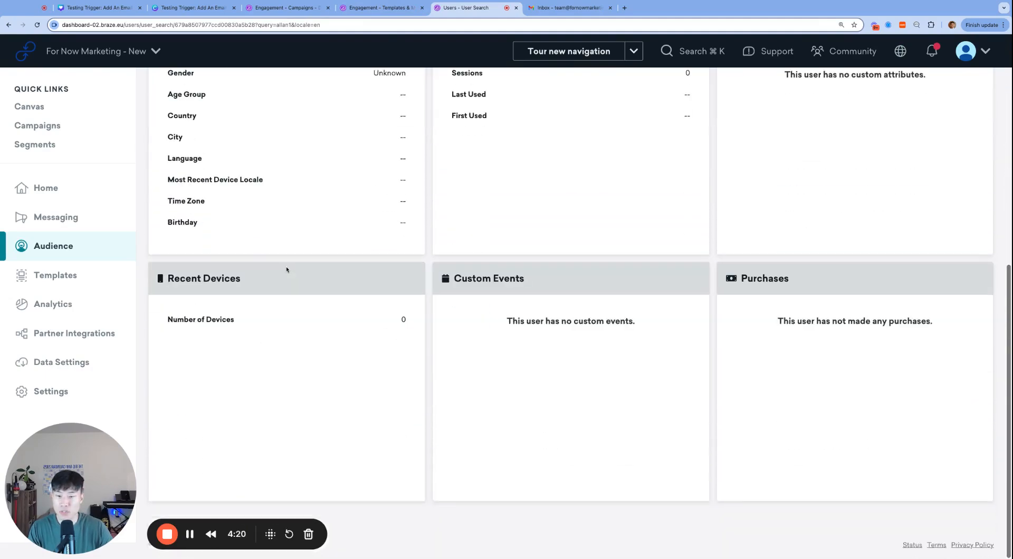
{"action": "scroll", "coordinate": [286, 269], "scroll_direction": "up", "scroll_amount": 8}
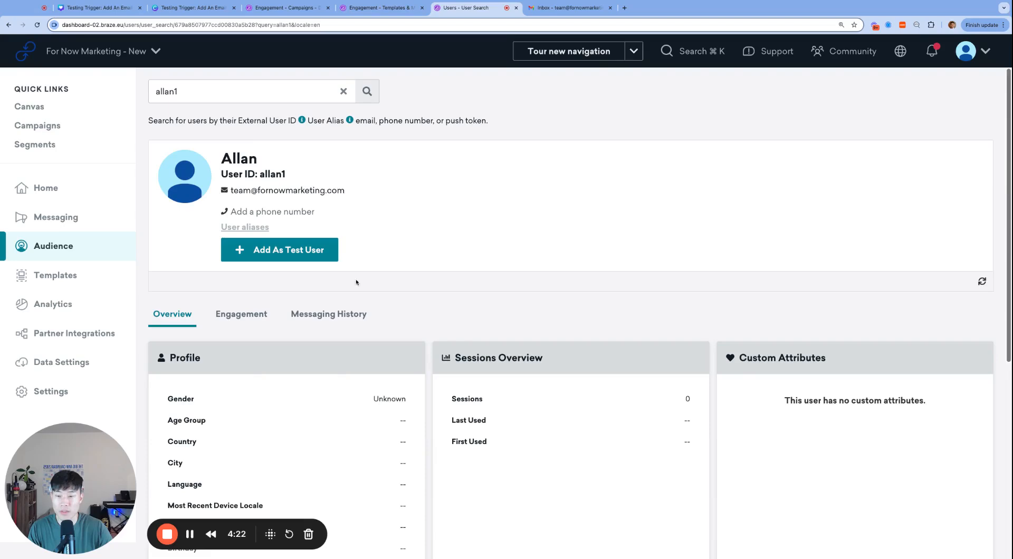
{"action": "left_click", "coordinate": [257, 315]}
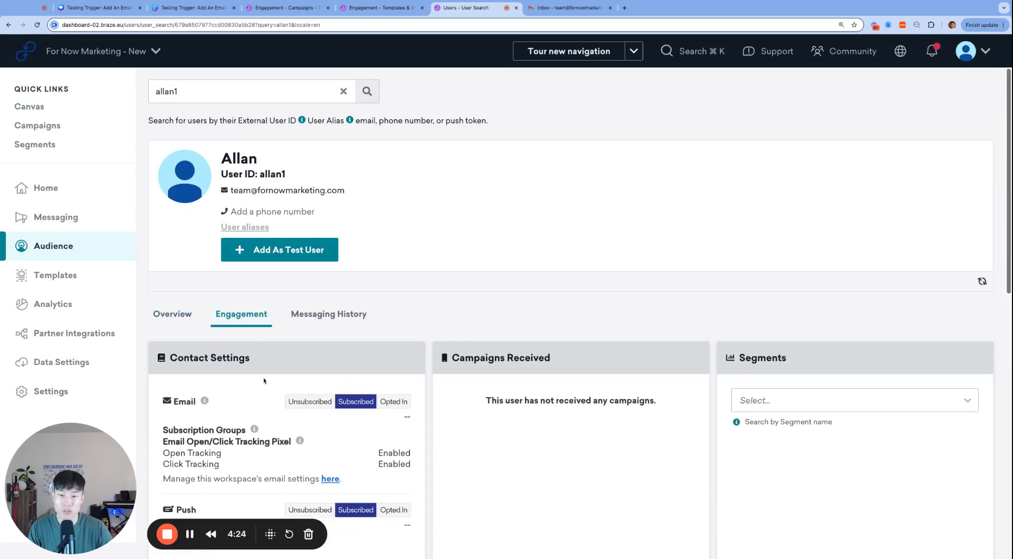
{"action": "scroll", "coordinate": [397, 339], "scroll_direction": "down", "scroll_amount": 2}
{"action": "scroll", "coordinate": [397, 339], "scroll_direction": "down", "scroll_amount": 5}
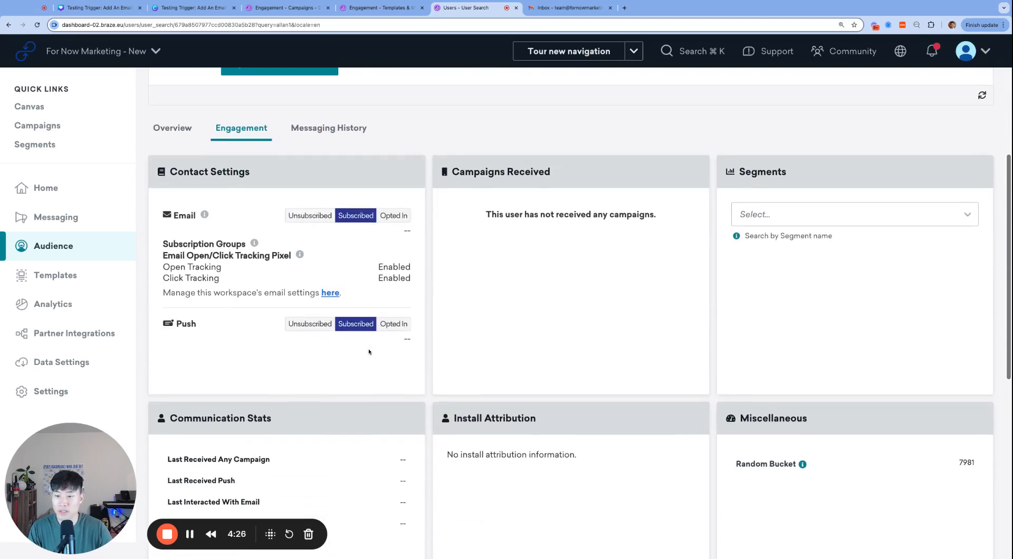
{"action": "scroll", "coordinate": [369, 350], "scroll_direction": "up", "scroll_amount": 8}
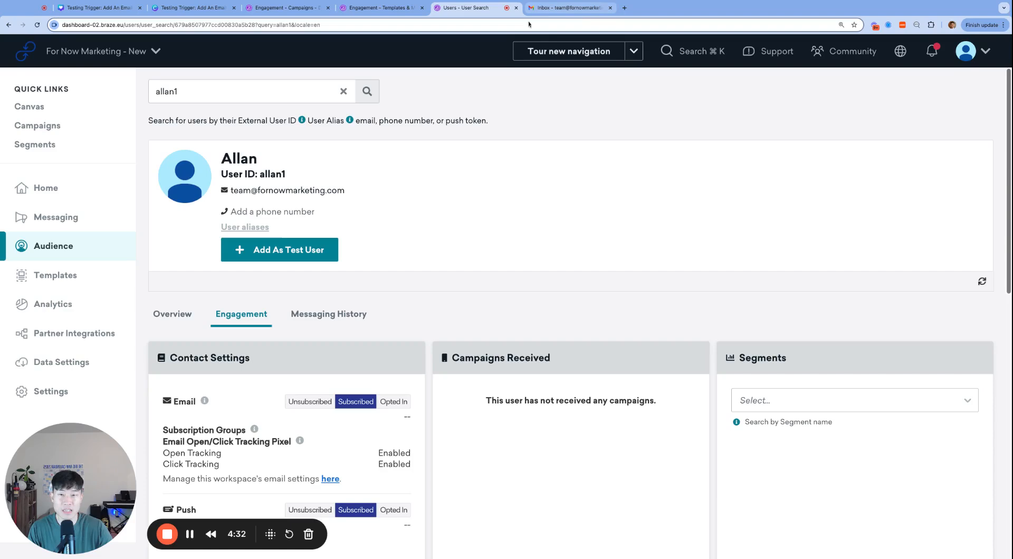
{"action": "left_click", "coordinate": [281, 11]}
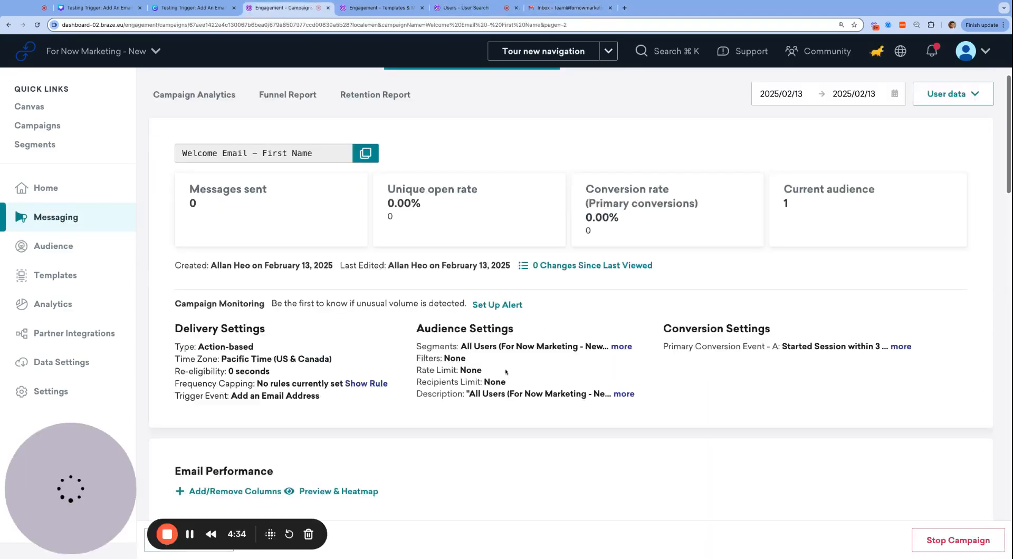
Show the webhook template's Compose settings with a taller Request Body editor.
{"action": "left_click", "coordinate": [377, 8]}
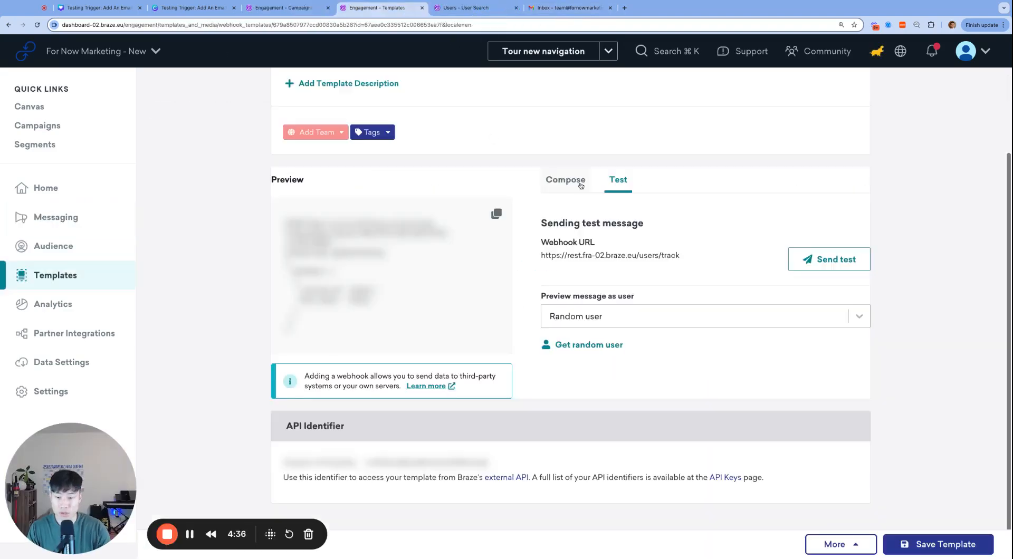
{"action": "scroll", "coordinate": [581, 233], "scroll_direction": "up", "scroll_amount": 2}
{"action": "left_click", "coordinate": [585, 235]}
{"action": "scroll", "coordinate": [753, 328], "scroll_direction": "down", "scroll_amount": 3}
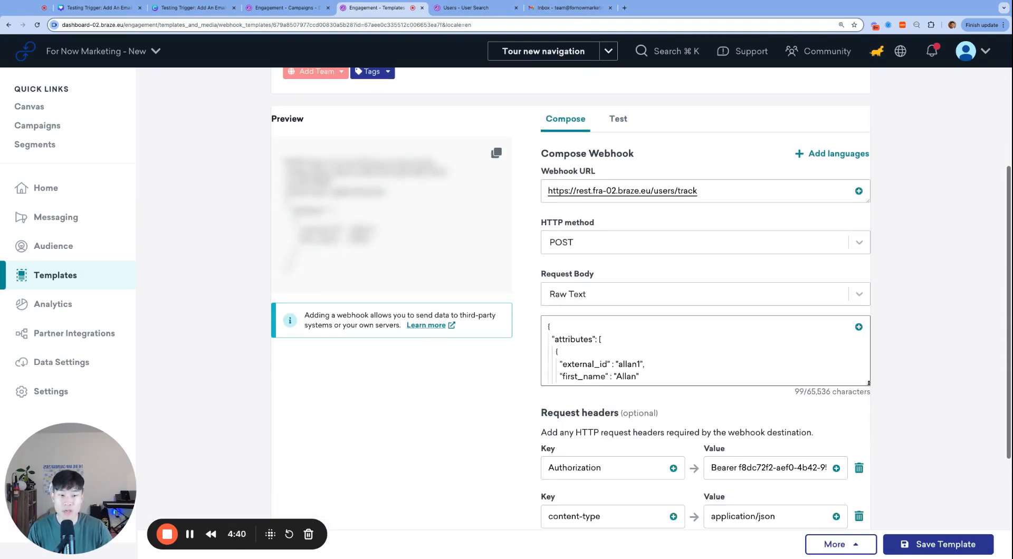
{"action": "left_click_drag", "start_coordinate": [871, 384], "coordinate": [870, 435]}
Change external_id to allan2 and add an email attribute set to the team address.
{"action": "left_click", "coordinate": [725, 365]}
{"action": "key", "text": "Left"}
{"action": "key", "text": "Left"}
{"action": "key", "text": "Left"}
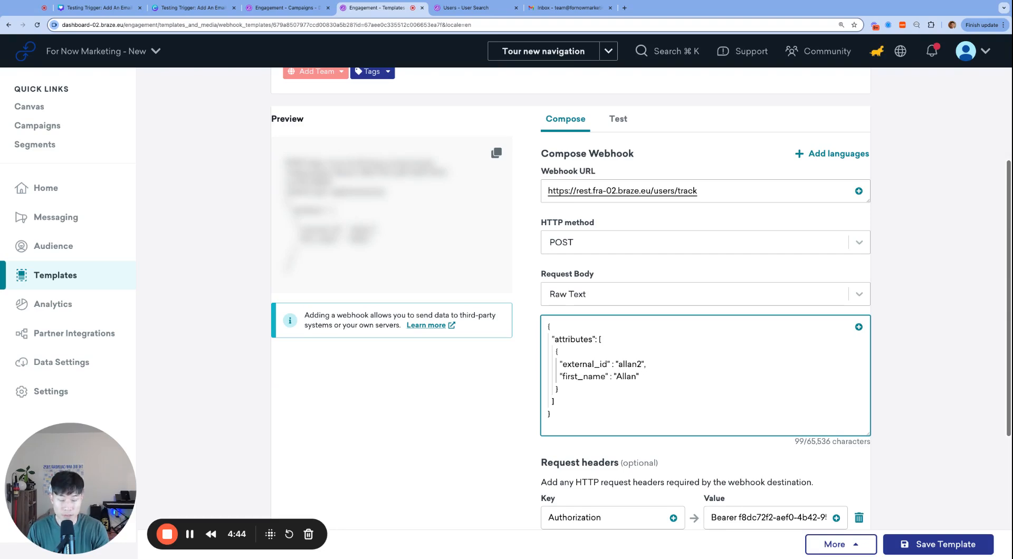
{"action": "key", "text": "End"}
{"action": "key", "text": "Return"}
{"action": "type", "text": "\"email_ad"}
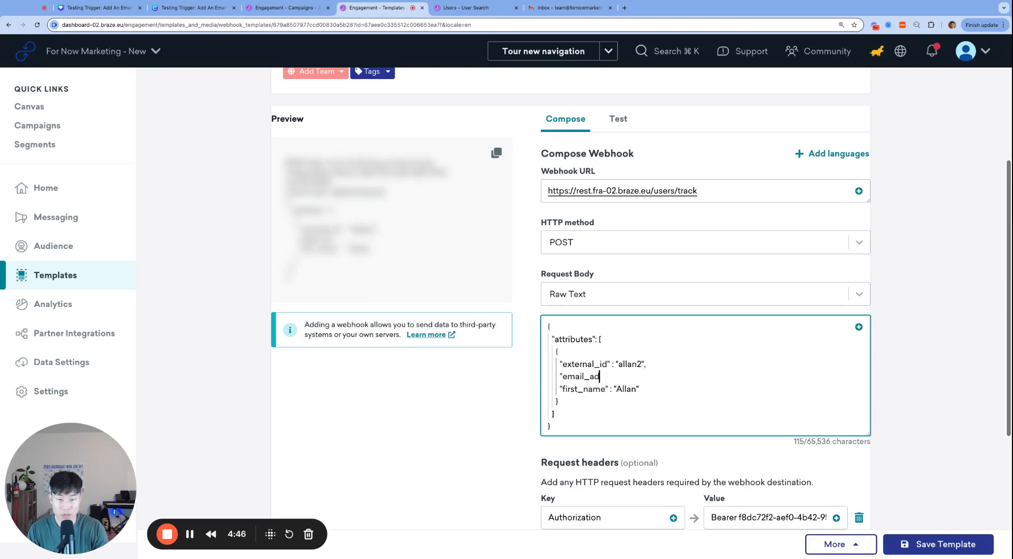
{"action": "type", "text": "d"}
{"action": "key", "text": "alt+BackSpace"}
{"action": "type", "text": "email\":"}
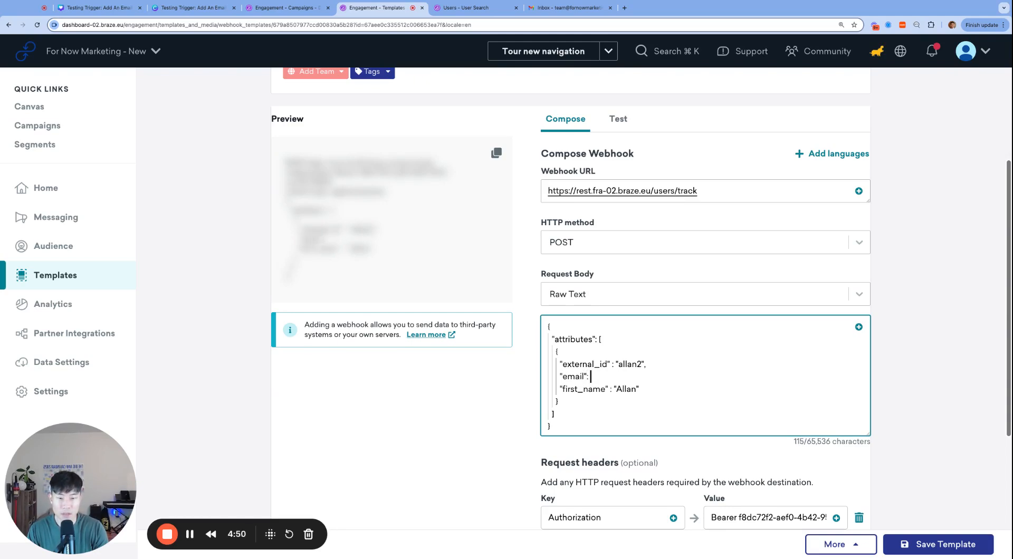
{"action": "type", "text": " \"\""}
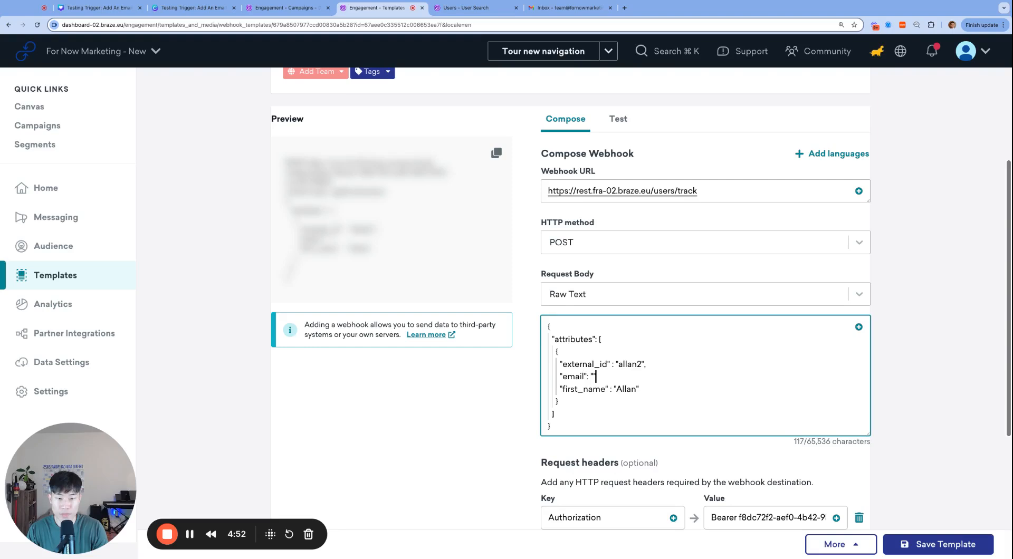
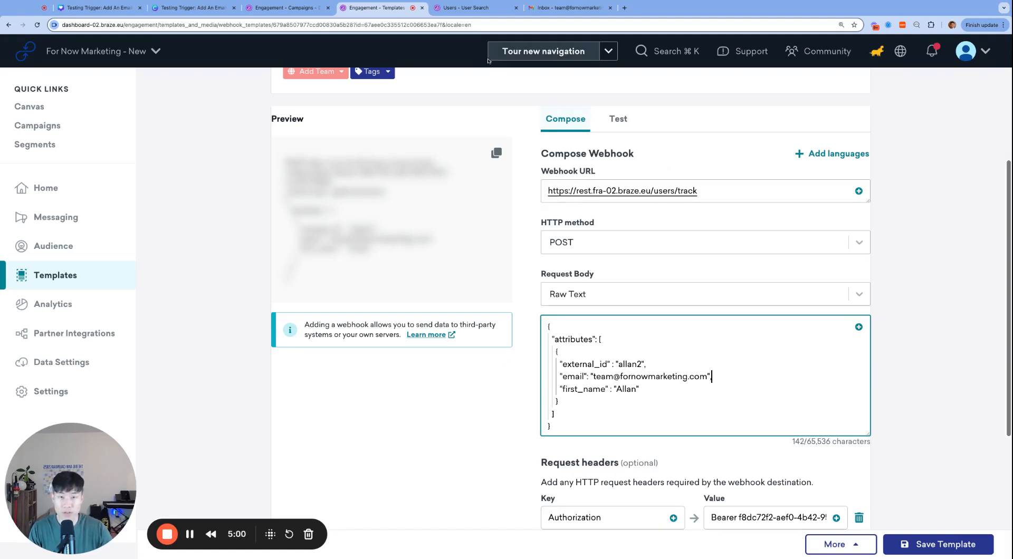
{"action": "scroll", "coordinate": [617, 129], "scroll_direction": "up", "scroll_amount": 1}
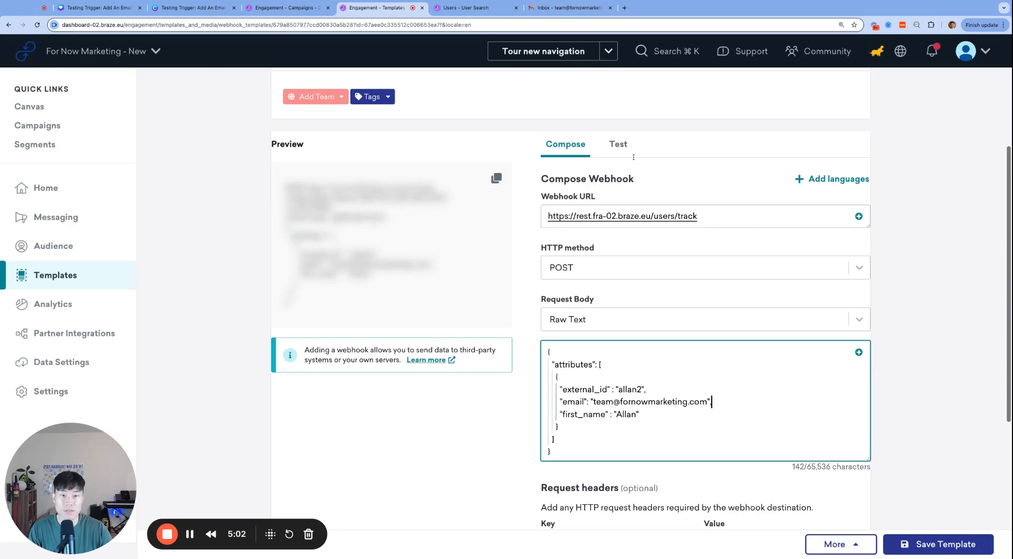
Send the webhook test to create the allan2 profile.
{"action": "left_click", "coordinate": [621, 144]}
{"action": "left_click", "coordinate": [831, 260]}
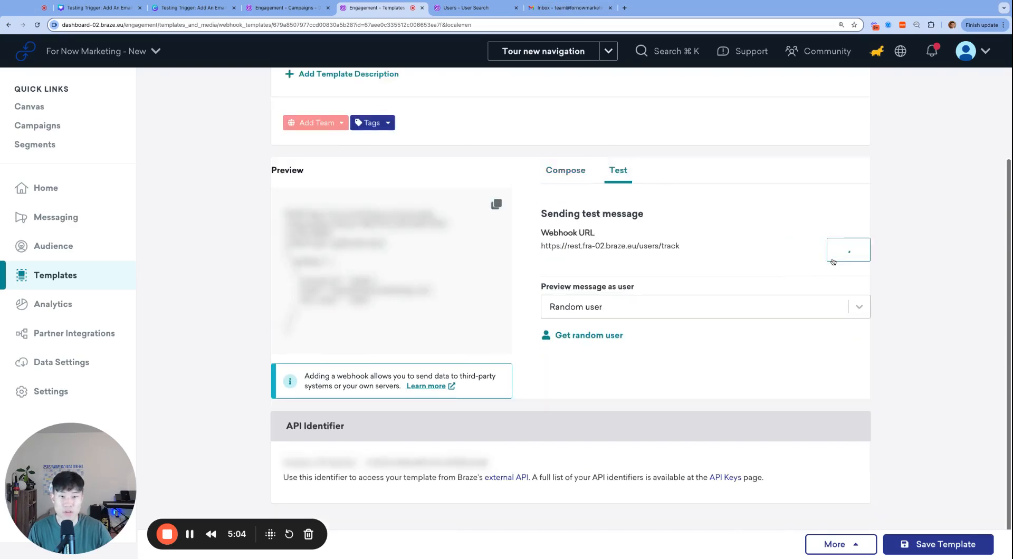
{"action": "left_click", "coordinate": [709, 92]}
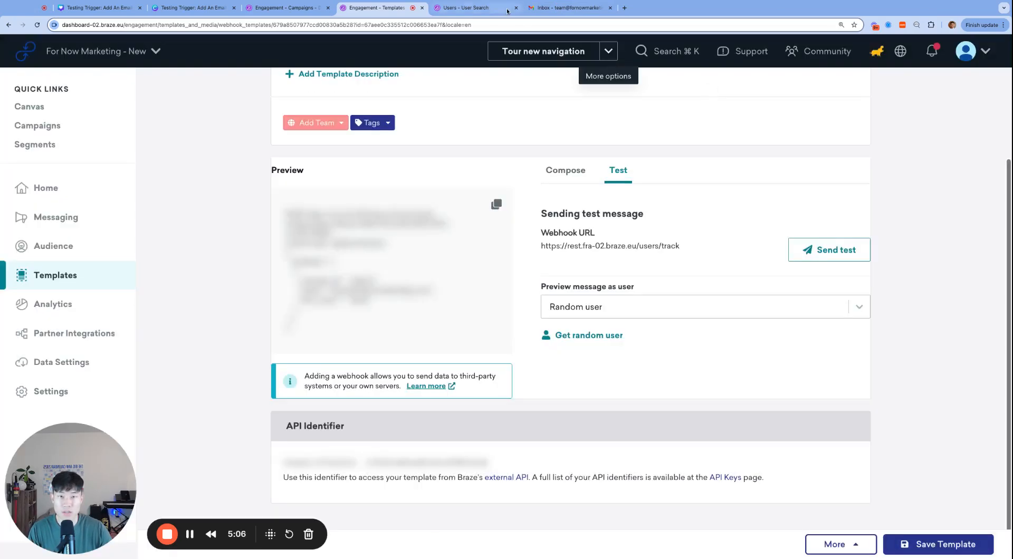
Find allan2 in User Search, view its profile, and check Gmail for the welcome email.
{"action": "left_click", "coordinate": [464, 8]}
{"action": "left_click", "coordinate": [242, 91]}
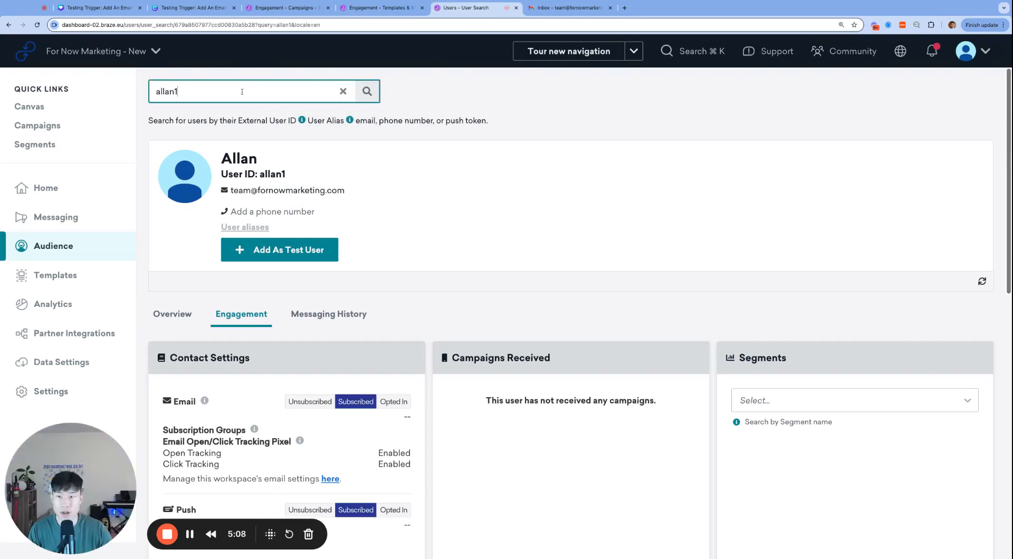
{"action": "type", "text": "2"}
{"action": "key", "text": "Return"}
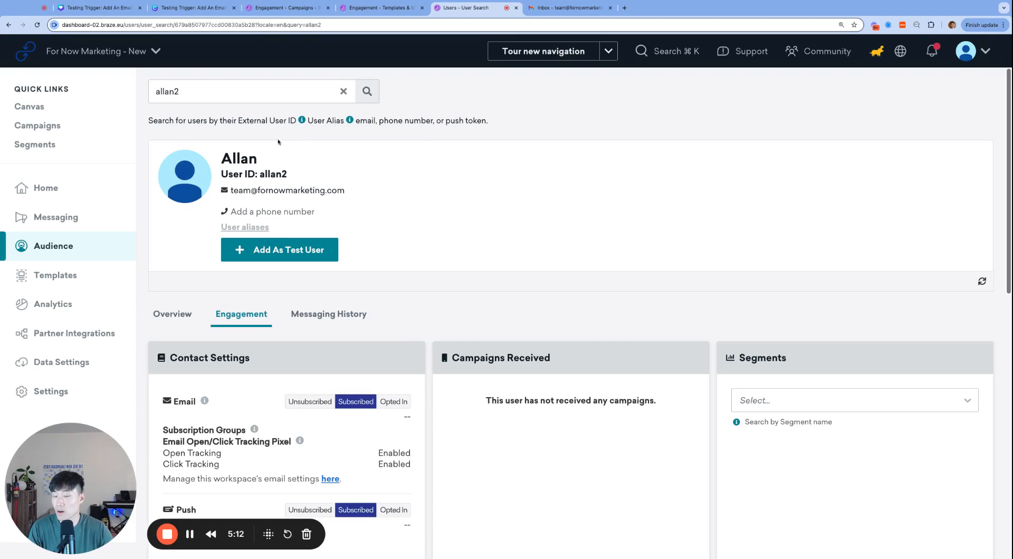
{"action": "left_click", "coordinate": [174, 312]}
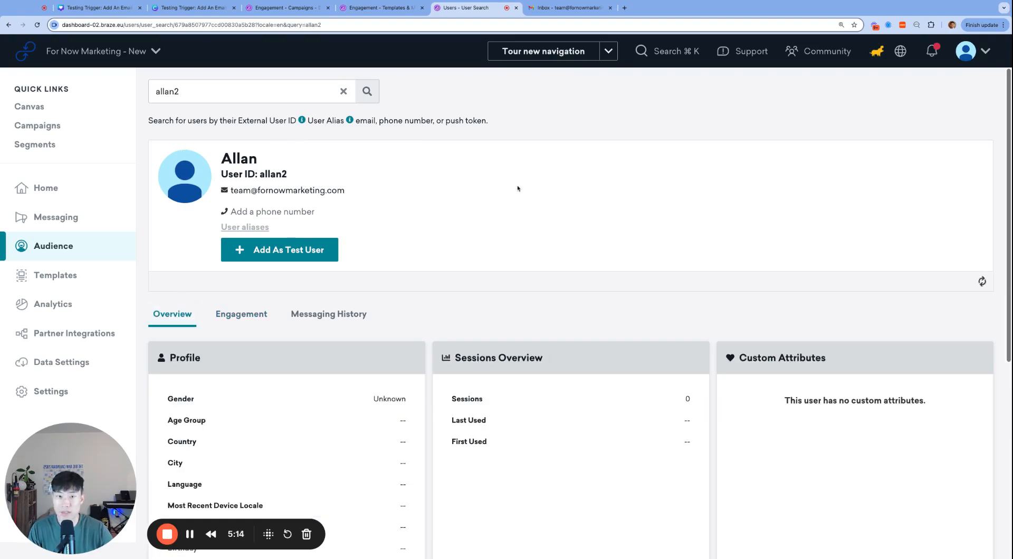
{"action": "left_click", "coordinate": [572, 9]}
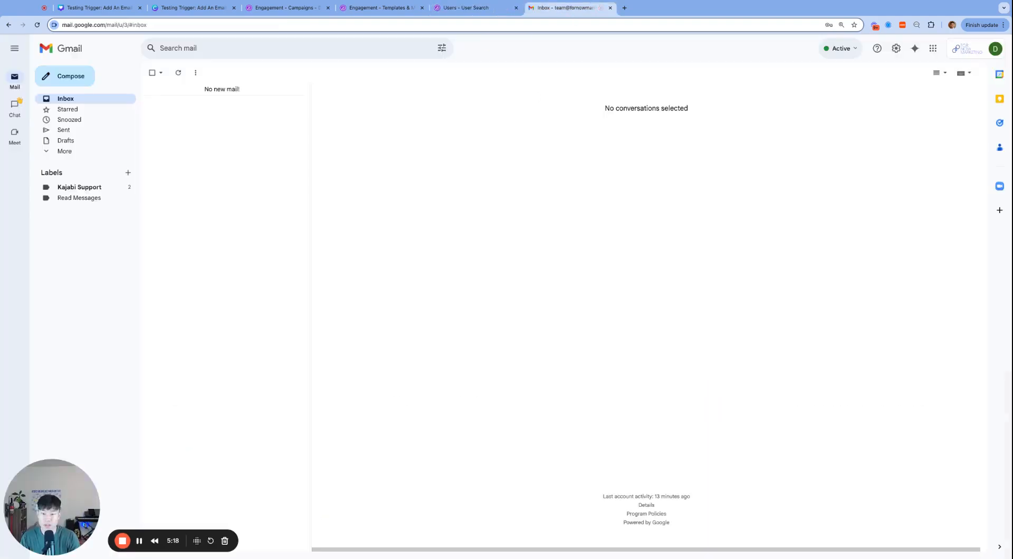
{"action": "left_click", "coordinate": [285, 8]}
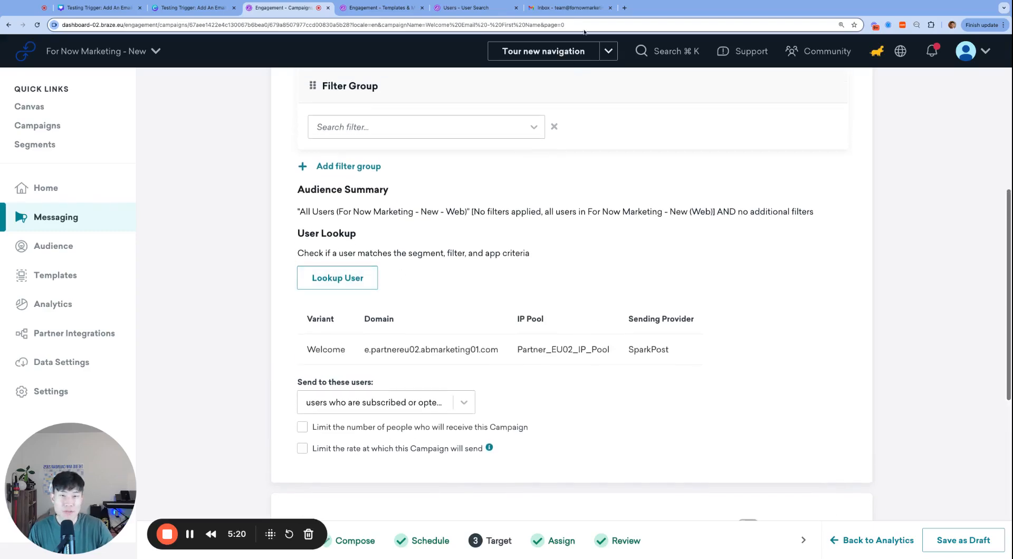
Look up allan1, then allan2, against the campaign targeting; neither matches All Users (Web).
{"action": "left_click", "coordinate": [570, 7]}
{"action": "left_click", "coordinate": [302, 7]}
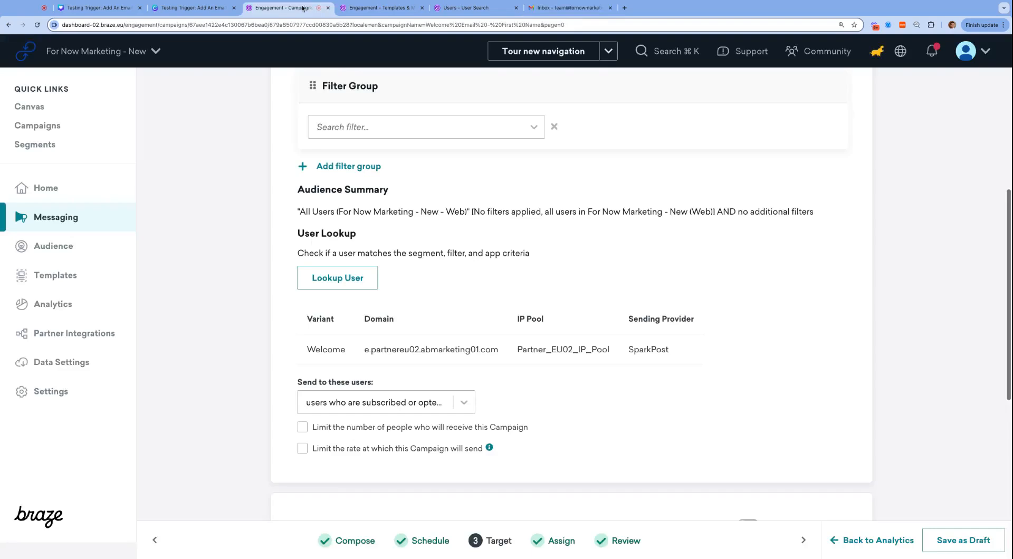
{"action": "left_click", "coordinate": [345, 284]}
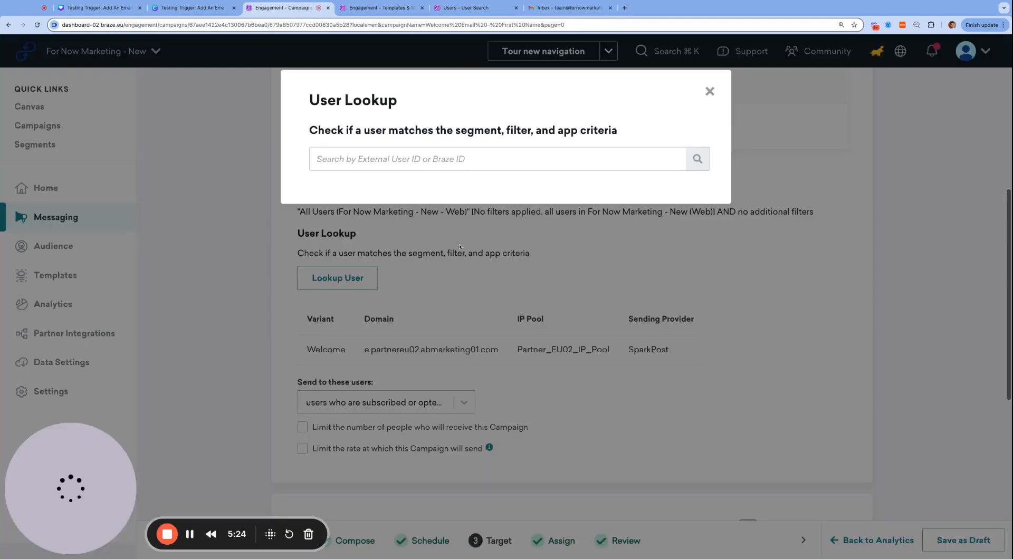
{"action": "left_click", "coordinate": [488, 159]}
{"action": "type", "text": "allan1"}
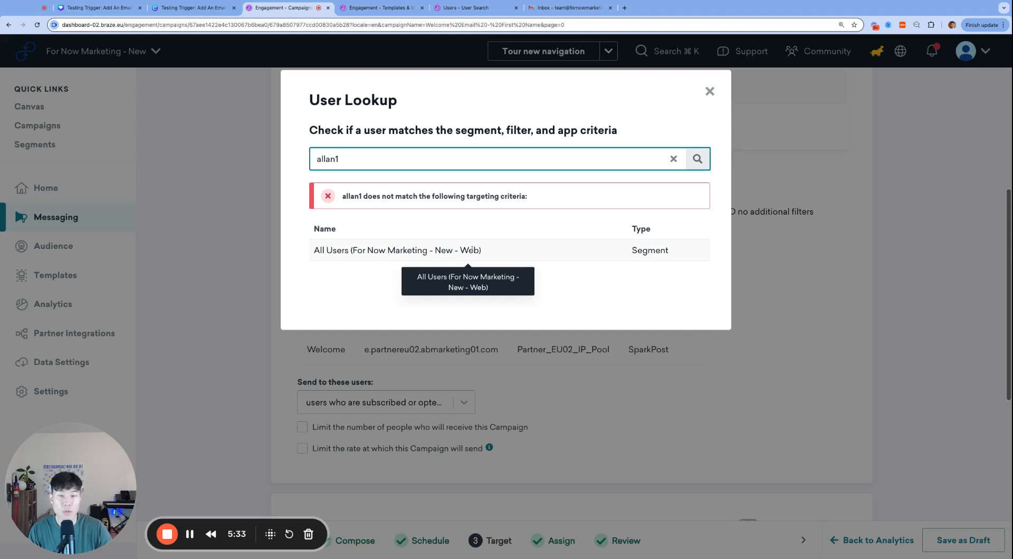
{"action": "key", "text": "BackSpace"}
{"action": "type", "text": "2\\"}
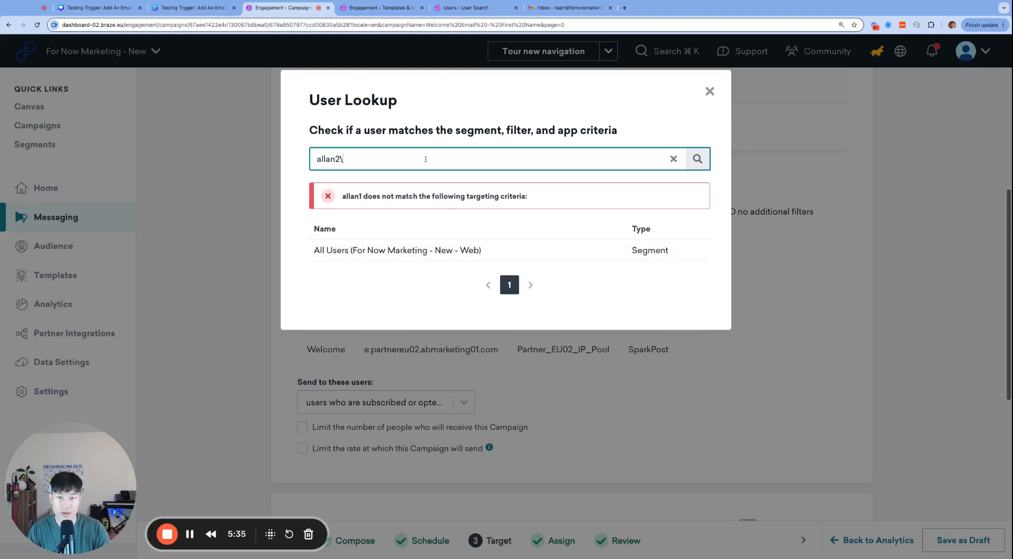
{"action": "key", "text": "BackSpace"}
{"action": "key", "text": "Return"}
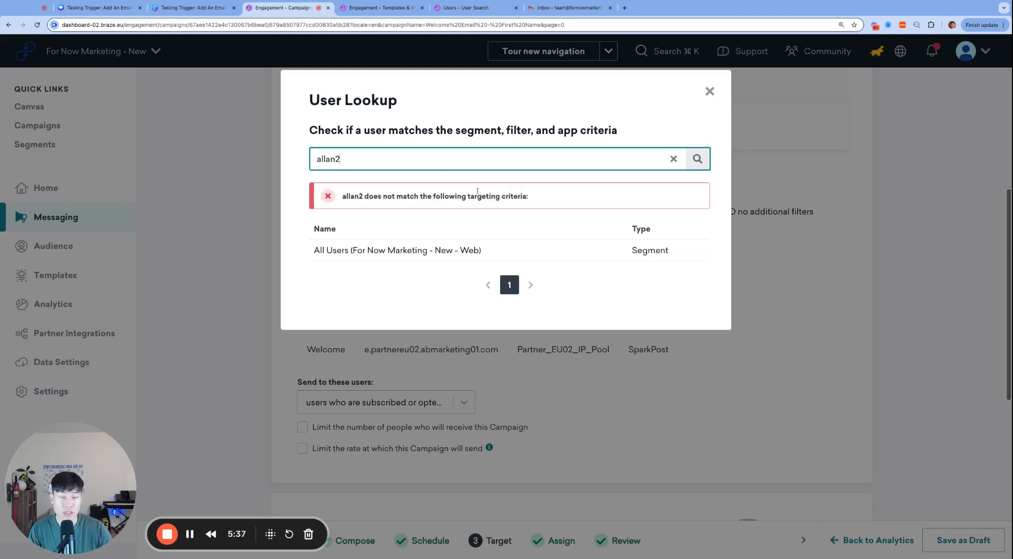
{"action": "left_click", "coordinate": [709, 91]}
Create a filterless segment named 'All Users', reaching 5 users, and return to the campaign.
{"action": "scroll", "coordinate": [529, 183], "scroll_direction": "up", "scroll_amount": 6}
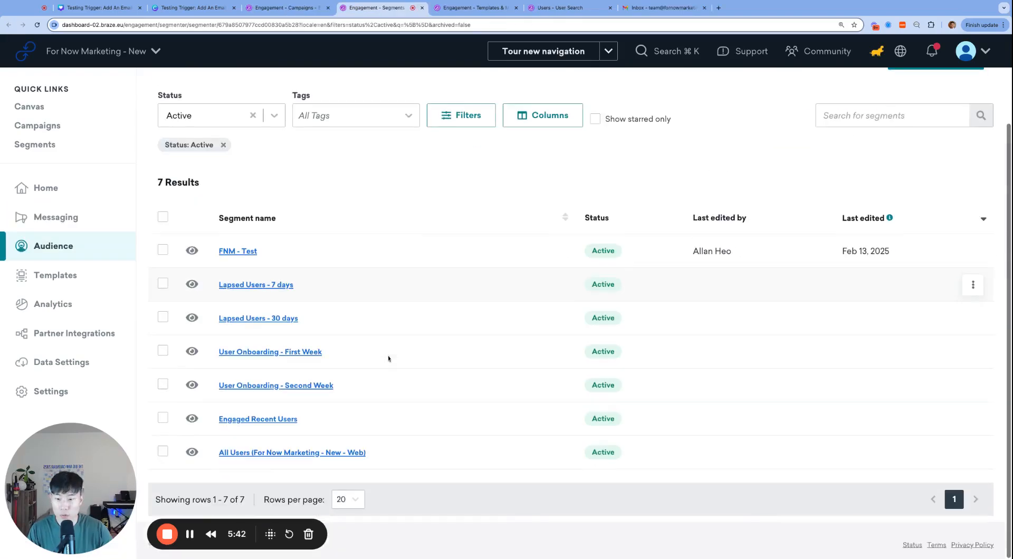
{"action": "scroll", "coordinate": [430, 426], "scroll_direction": "up", "scroll_amount": 2}
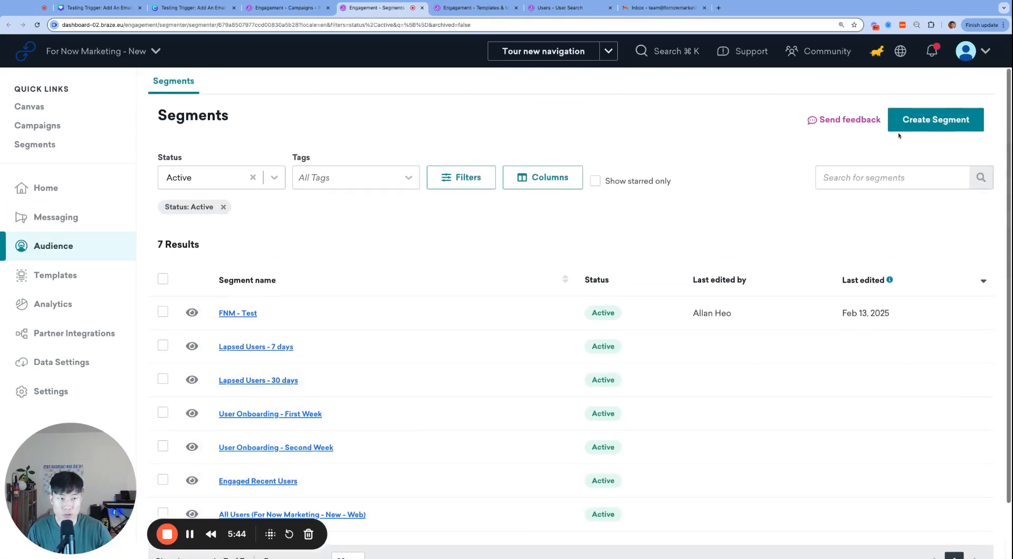
{"action": "left_click", "coordinate": [935, 119]}
{"action": "left_click", "coordinate": [417, 201]}
{"action": "type", "text": "All Users"}
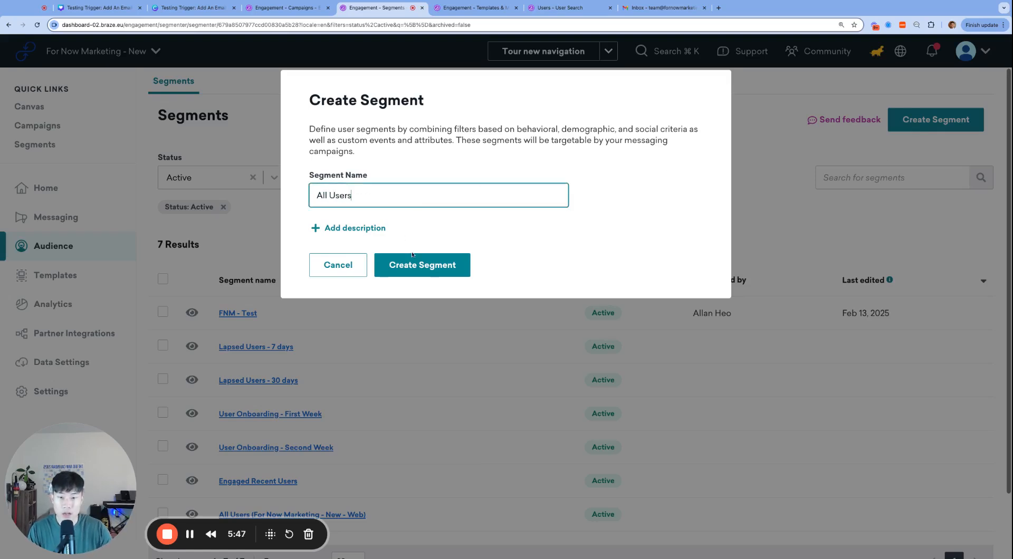
{"action": "left_click", "coordinate": [412, 256]}
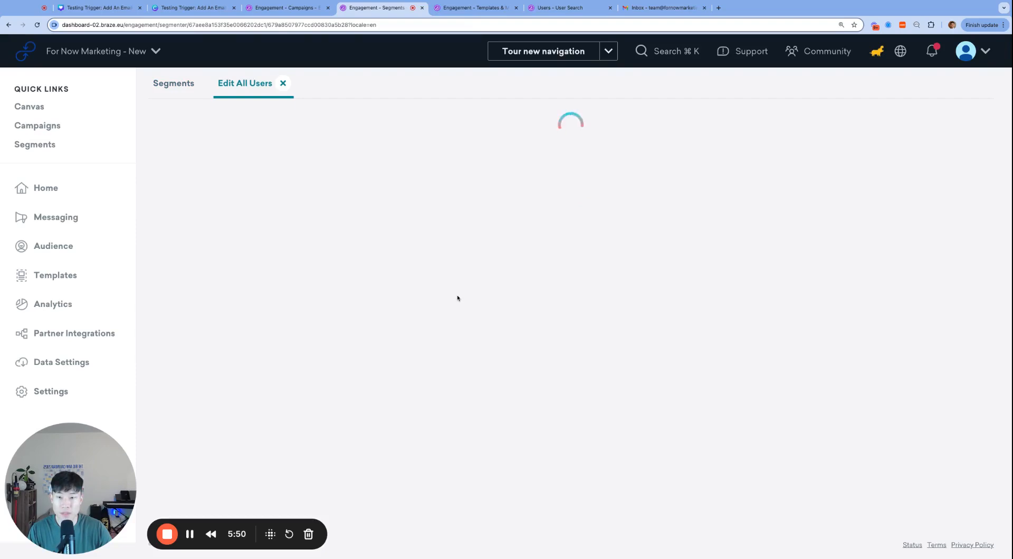
{"action": "scroll", "coordinate": [316, 285], "scroll_direction": "down", "scroll_amount": 3}
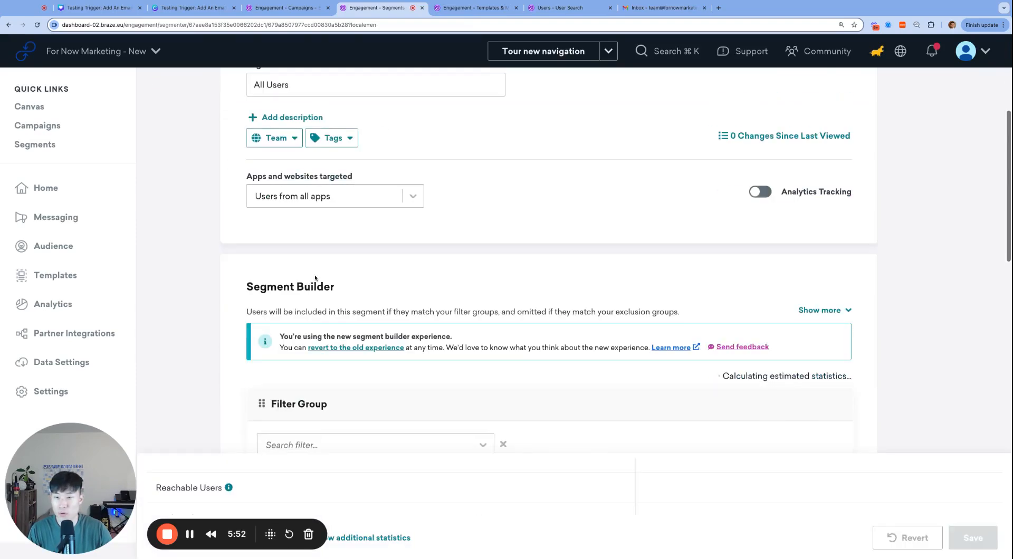
{"action": "scroll", "coordinate": [320, 237], "scroll_direction": "down", "scroll_amount": 7}
{"action": "scroll", "coordinate": [739, 333], "scroll_direction": "up", "scroll_amount": 10}
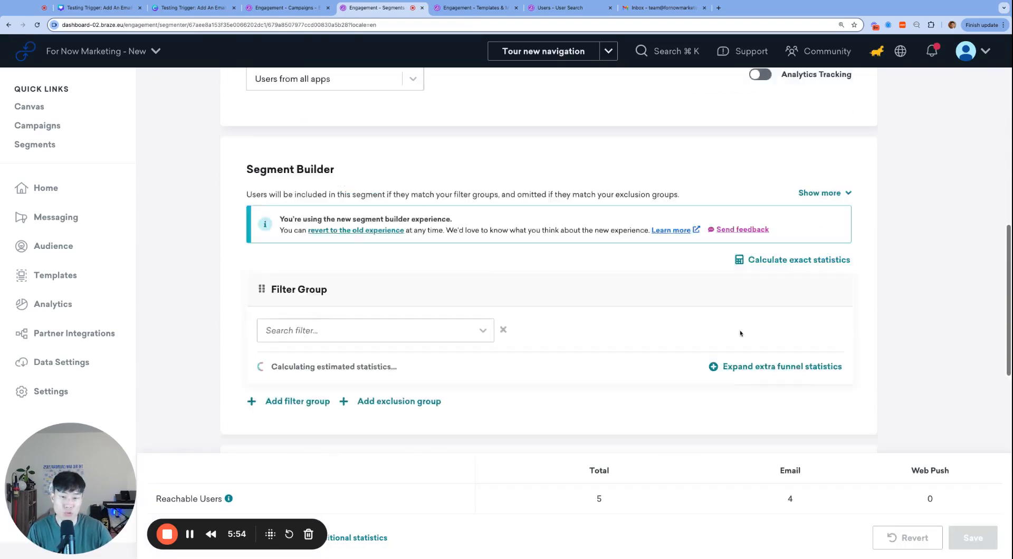
{"action": "key", "text": "ctrl+shift+Tab"}
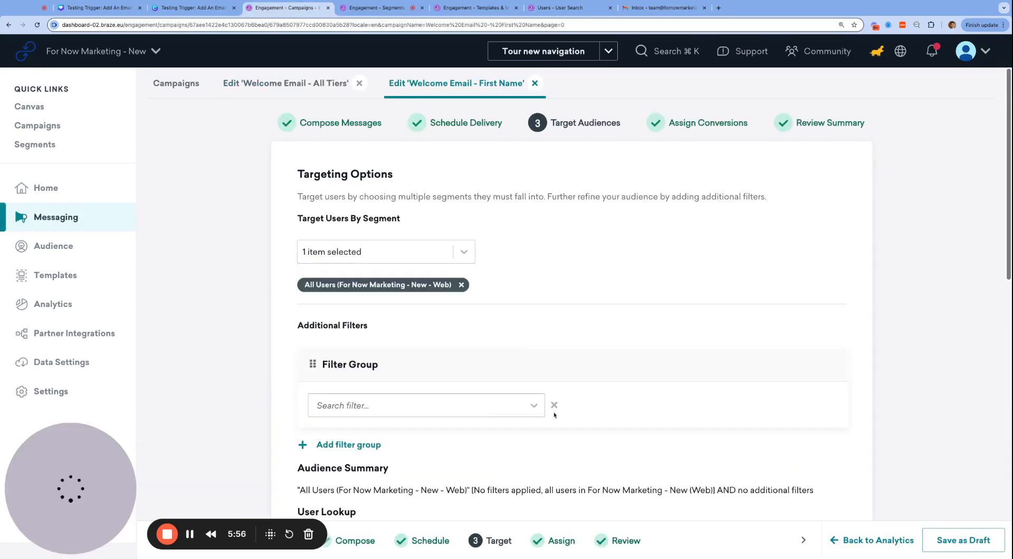
Replace the campaign's old target segment with the new All Users segment.
{"action": "scroll", "coordinate": [463, 238], "scroll_direction": "down", "scroll_amount": 1}
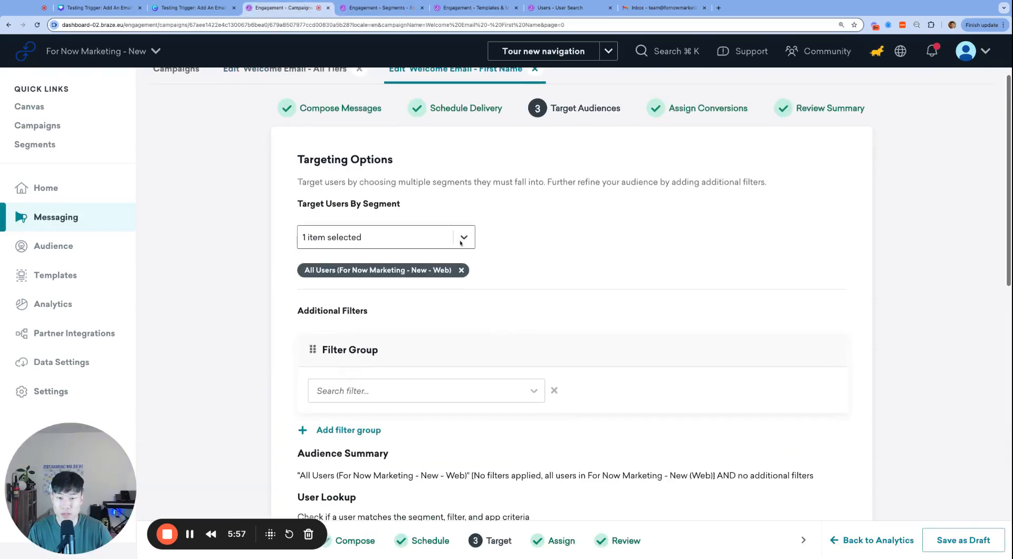
{"action": "left_click", "coordinate": [461, 270]}
{"action": "left_click", "coordinate": [463, 239]}
{"action": "scroll", "coordinate": [400, 331], "scroll_direction": "down", "scroll_amount": 1}
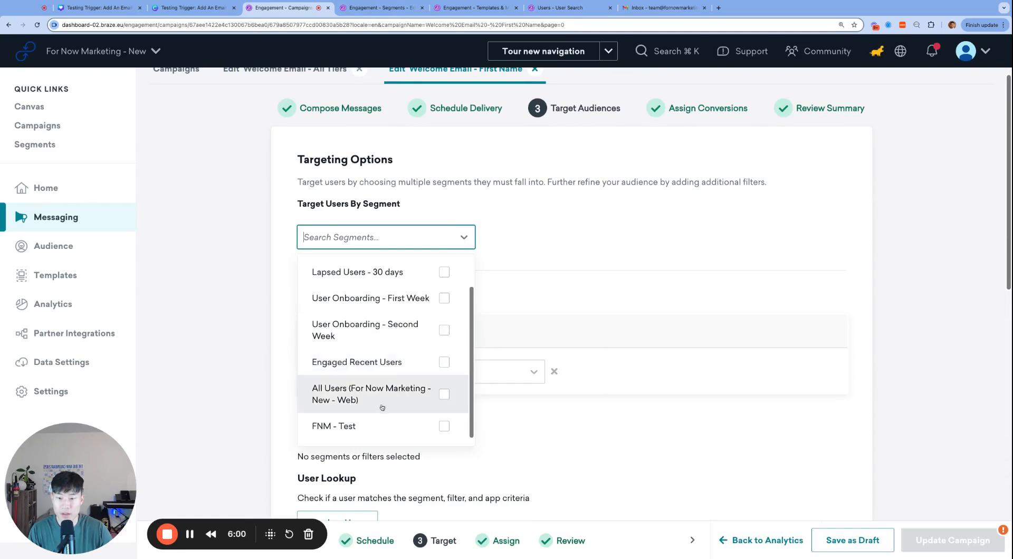
{"action": "left_click", "coordinate": [528, 228]}
{"action": "left_click", "coordinate": [460, 108]}
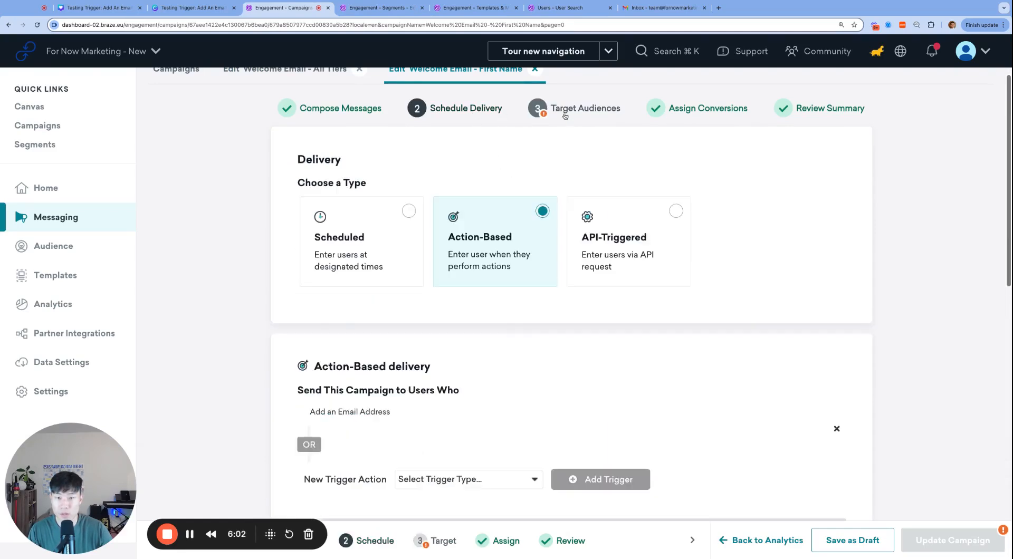
{"action": "left_click", "coordinate": [577, 109]}
{"action": "left_click", "coordinate": [424, 235]}
{"action": "scroll", "coordinate": [395, 289], "scroll_direction": "down", "scroll_amount": 3}
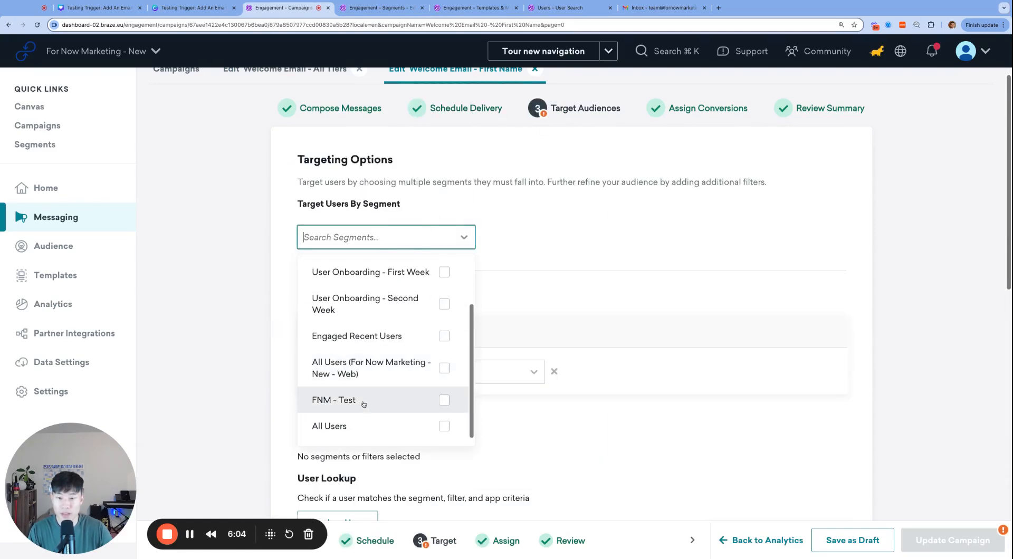
{"action": "left_click", "coordinate": [359, 424]}
{"action": "left_click", "coordinate": [580, 283]}
{"action": "scroll", "coordinate": [581, 283], "scroll_direction": "down", "scroll_amount": 5}
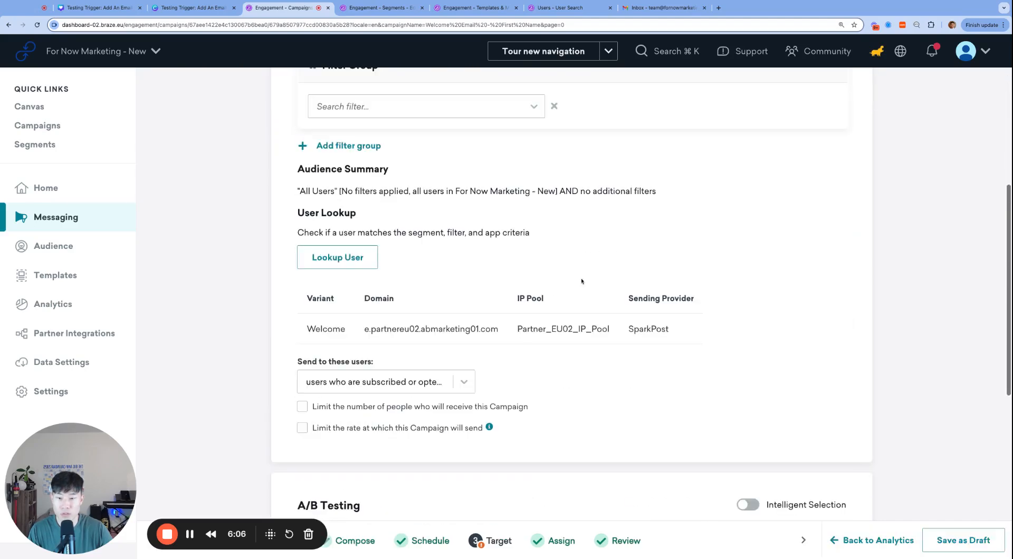
Run a User Lookup for allan1 against the updated audience.
{"action": "left_click", "coordinate": [359, 262]}
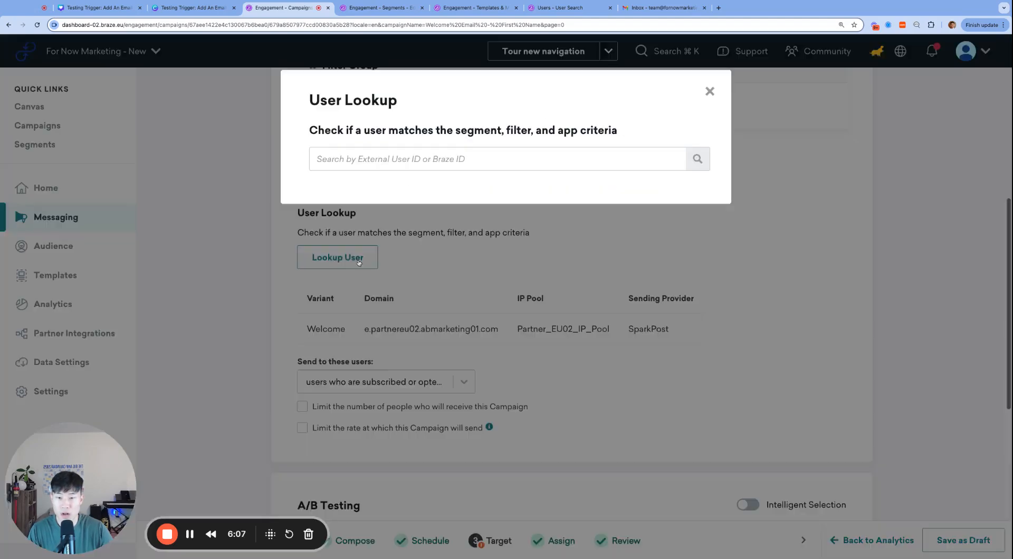
{"action": "left_click", "coordinate": [456, 163]}
{"action": "type", "text": "allan1"}
{"action": "key", "text": "Return"}
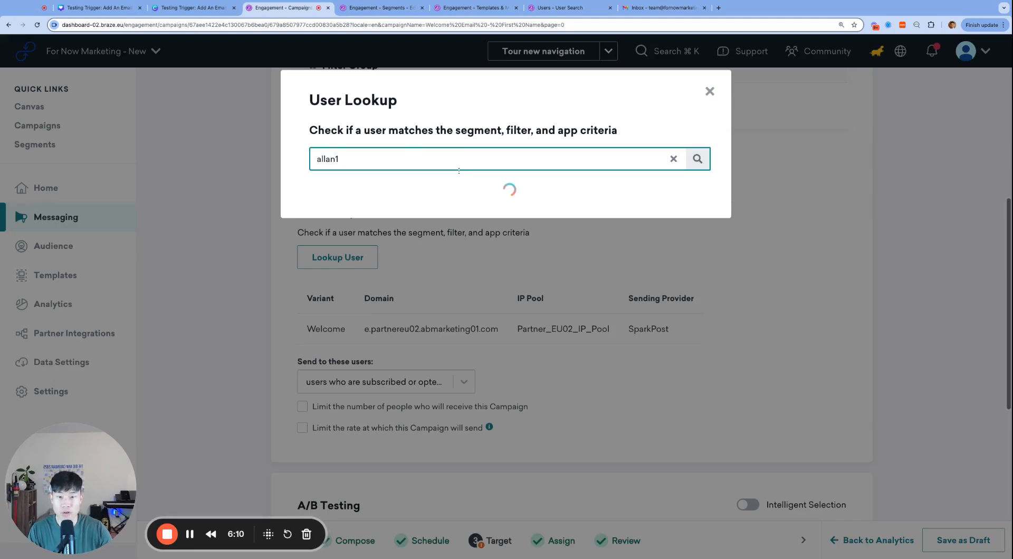
{"action": "left_click", "coordinate": [709, 91]}
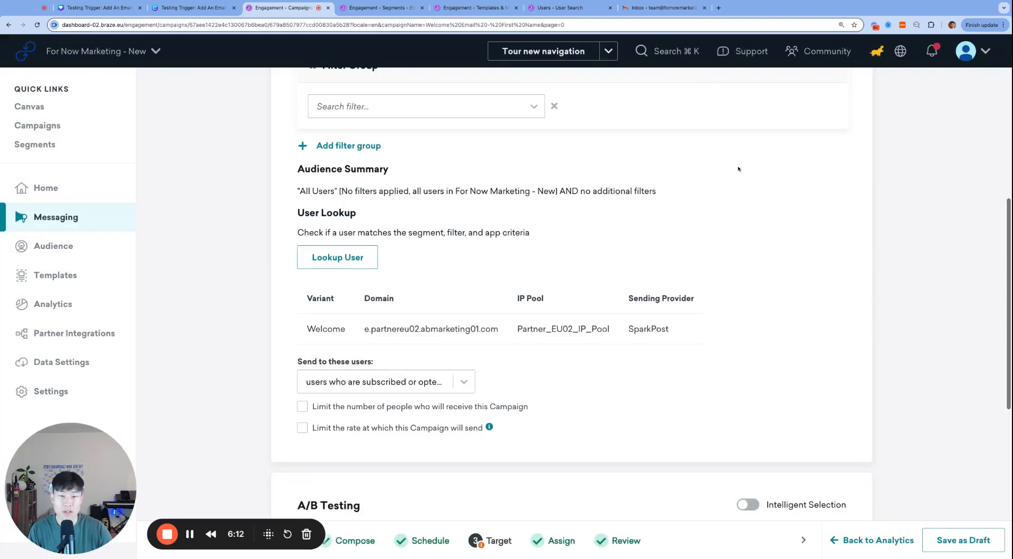
Advance to Review Summary and confirm updating the live campaign.
{"action": "scroll", "coordinate": [628, 211], "scroll_direction": "down", "scroll_amount": 5}
{"action": "scroll", "coordinate": [627, 158], "scroll_direction": "up", "scroll_amount": 10}
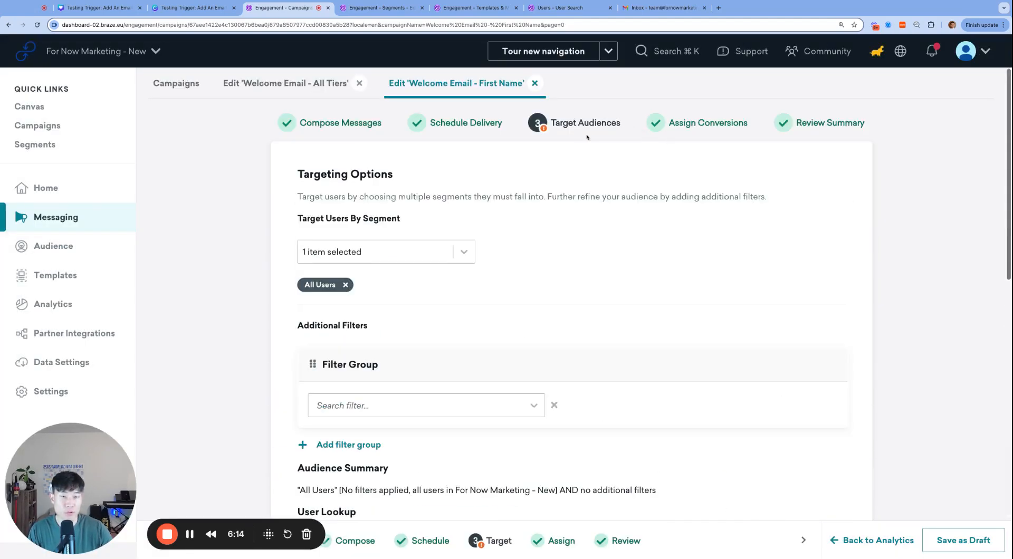
{"action": "left_click", "coordinate": [680, 124]}
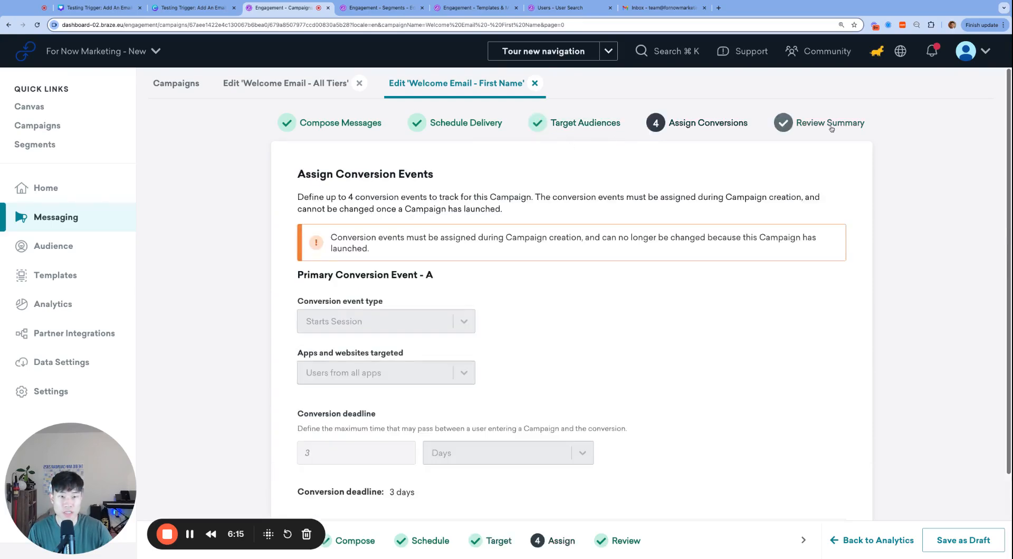
{"action": "left_click", "coordinate": [834, 123]}
{"action": "left_click", "coordinate": [950, 537]}
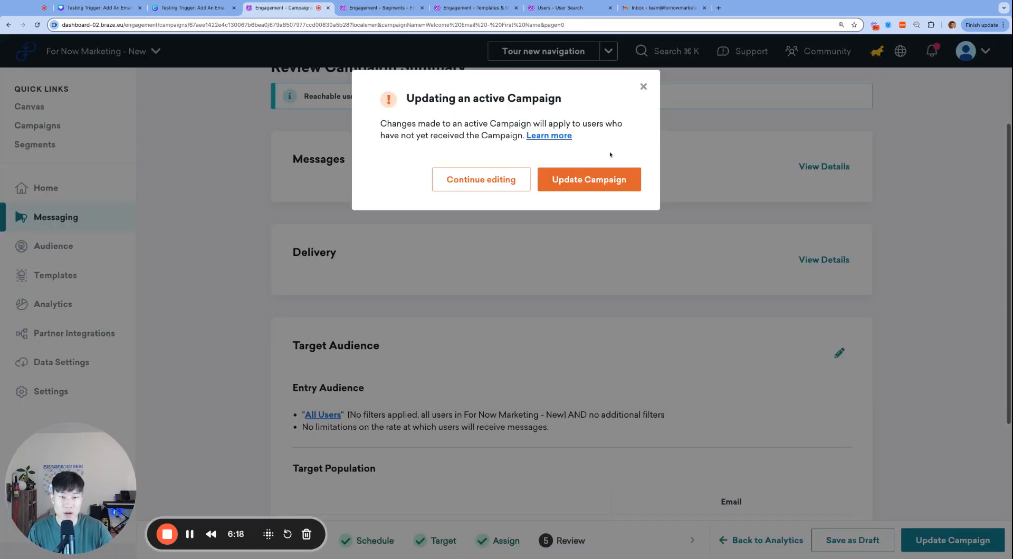
{"action": "left_click", "coordinate": [603, 172]}
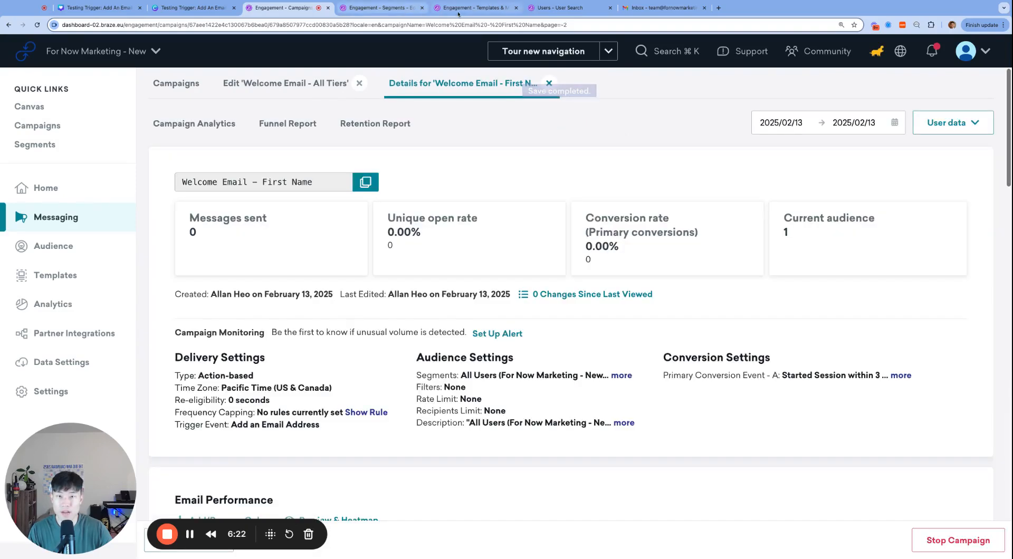
{"action": "left_click", "coordinate": [467, 11]}
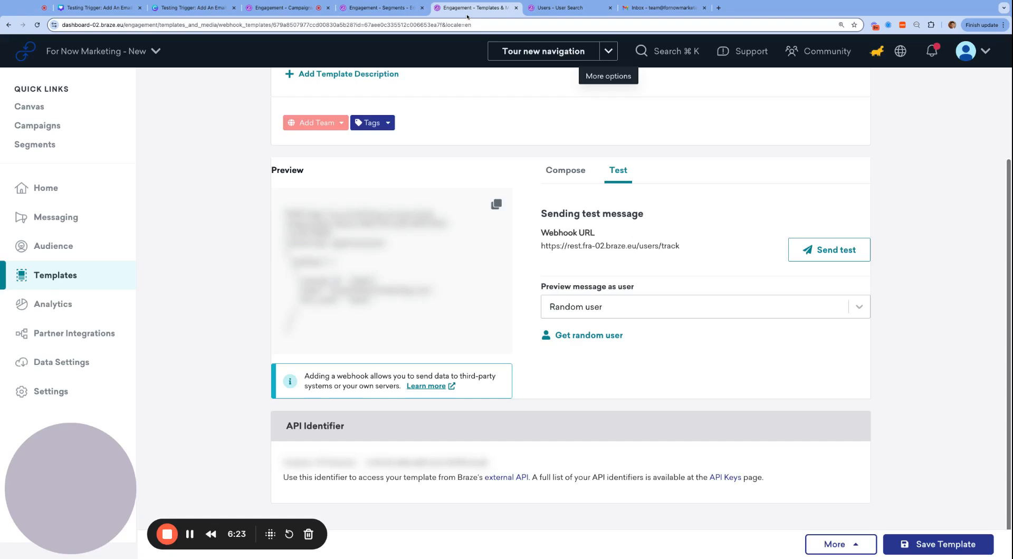
Change the webhook body's external_id to allan3.
{"action": "left_click", "coordinate": [564, 169]}
{"action": "scroll", "coordinate": [662, 306], "scroll_direction": "down", "scroll_amount": 2}
{"action": "double_click", "coordinate": [641, 343]}
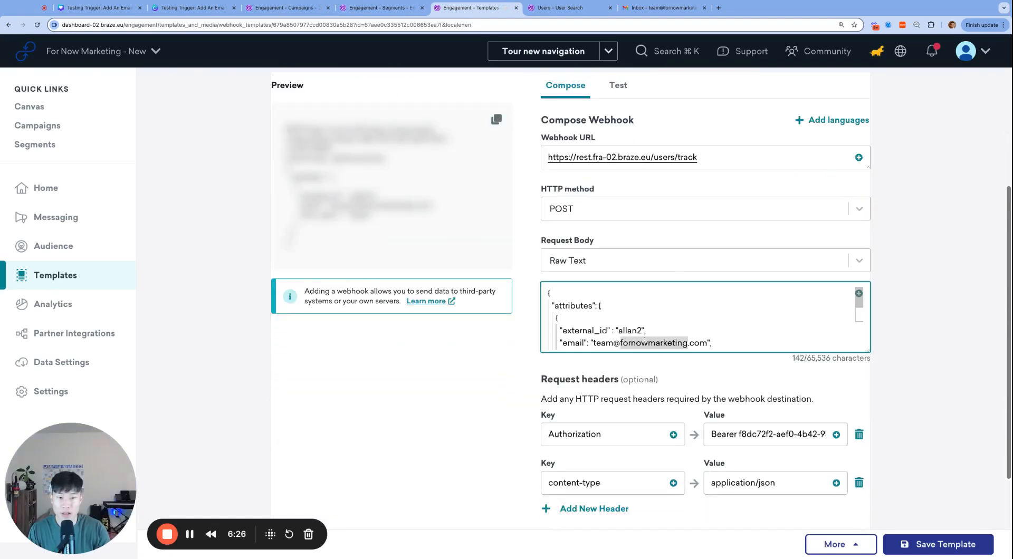
{"action": "left_click", "coordinate": [627, 330]}
{"action": "key", "text": "BackSpace"}
{"action": "type", "text": "l"}
{"action": "key", "text": "Right"}
{"action": "key", "text": "Right"}
{"action": "key", "text": "Right"}
{"action": "key", "text": "BackSpace"}
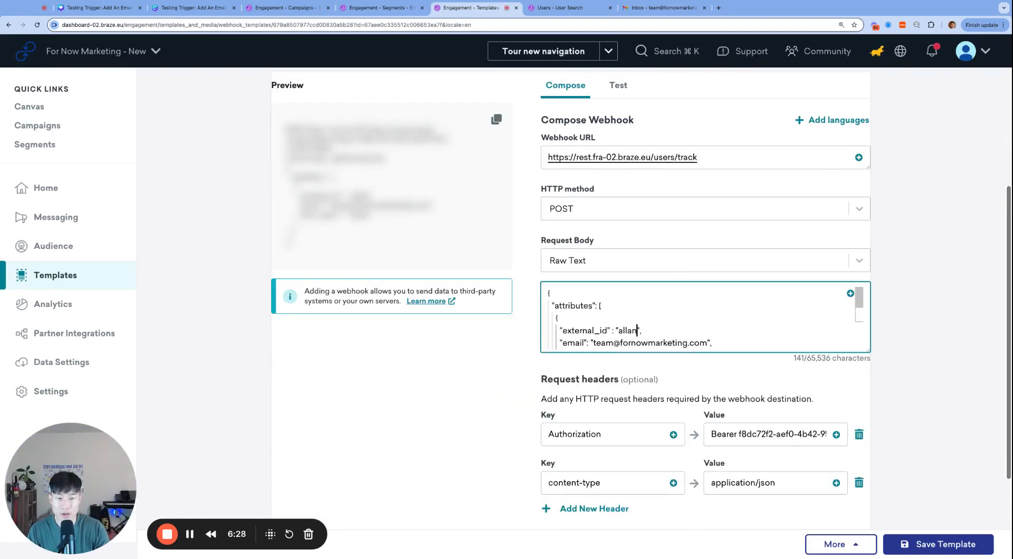
{"action": "type", "text": "3"}
Delete the email line from the webhook request body.
{"action": "key", "text": "Down"}
{"action": "key", "text": "super+Right"}
{"action": "key", "text": "shift+super+Left"}
{"action": "key", "text": "super+c"}
{"action": "key", "text": "BackSpace"}
{"action": "key", "text": "BackSpace"}
{"action": "key", "text": "BackSpace"}
{"action": "key", "text": "BackSpace"}
{"action": "key", "text": "BackSpace"}
{"action": "key", "text": "BackSpace"}
{"action": "key", "text": "BackSpace"}
{"action": "key", "text": "BackSpace"}
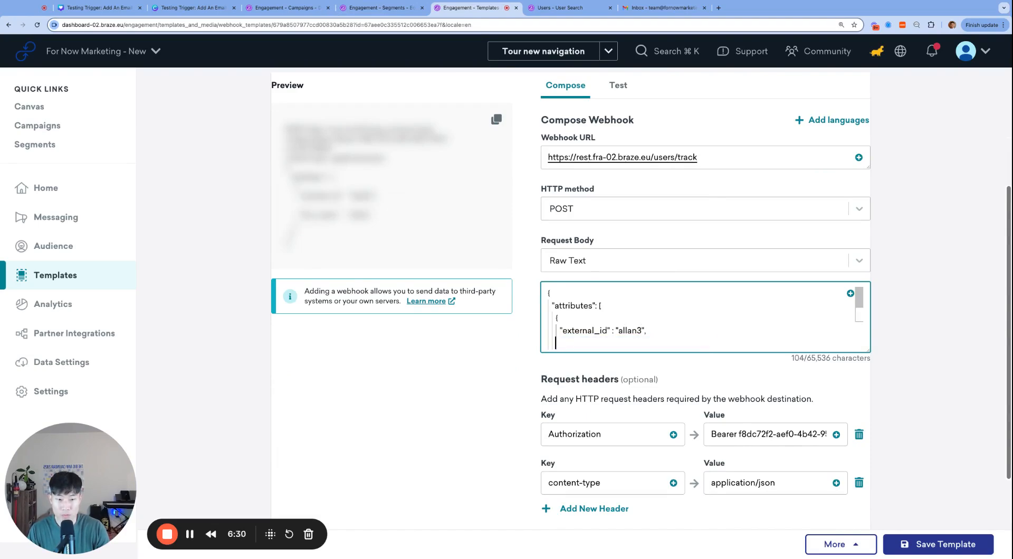
{"action": "type", "text": ","}
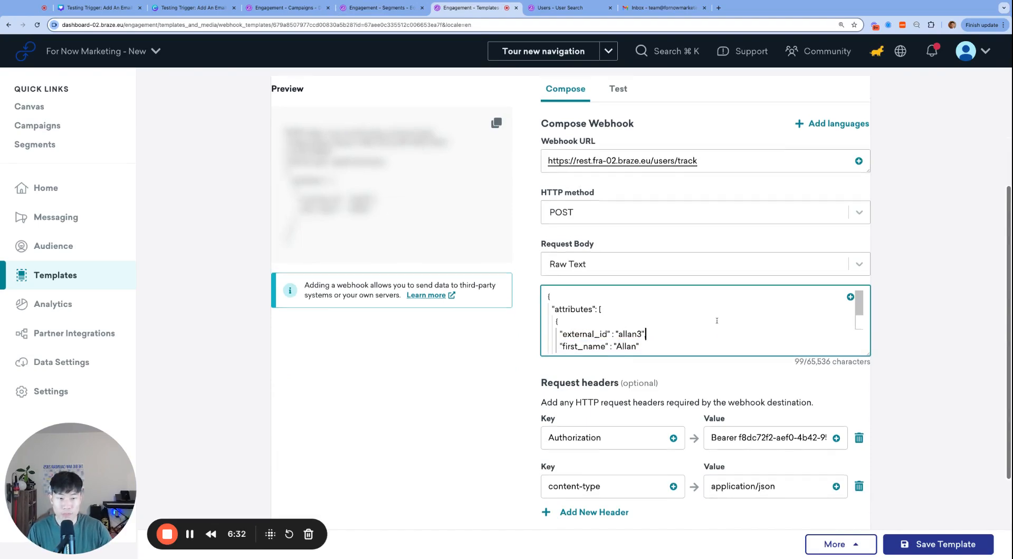
Send the webhook test, which returns 201 Created.
{"action": "scroll", "coordinate": [622, 213], "scroll_direction": "up", "scroll_amount": 3}
{"action": "left_click", "coordinate": [622, 213]}
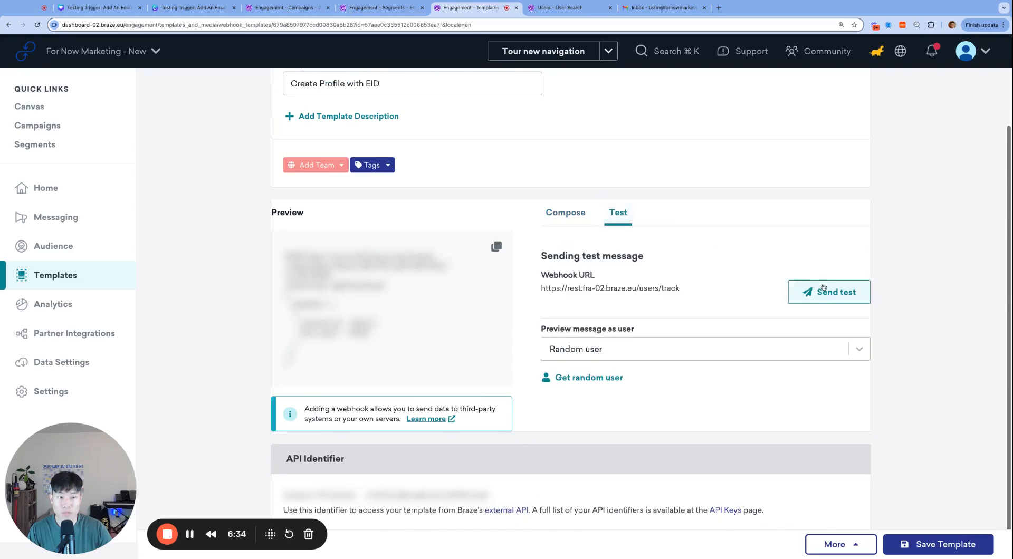
{"action": "left_click", "coordinate": [823, 292]}
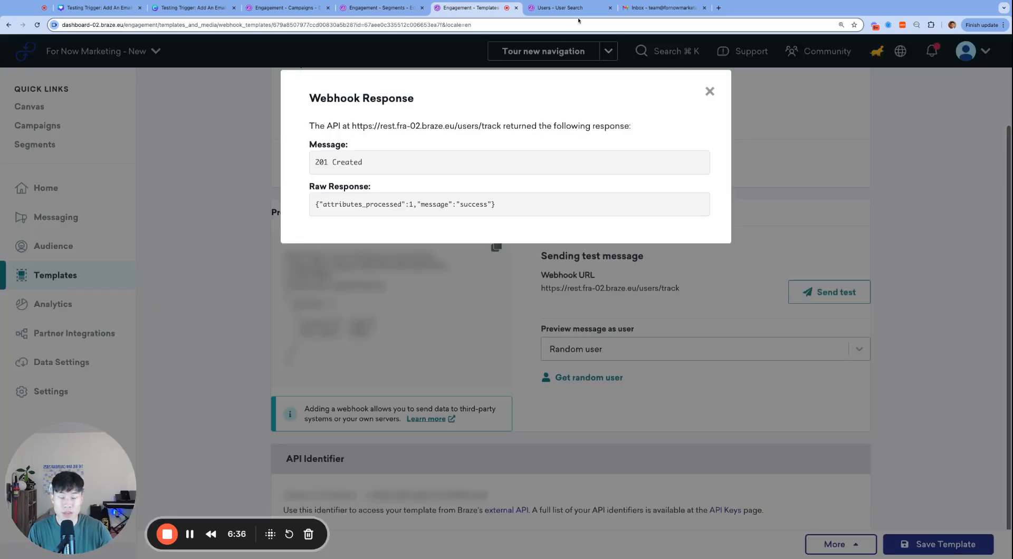
{"action": "left_click", "coordinate": [589, 16]}
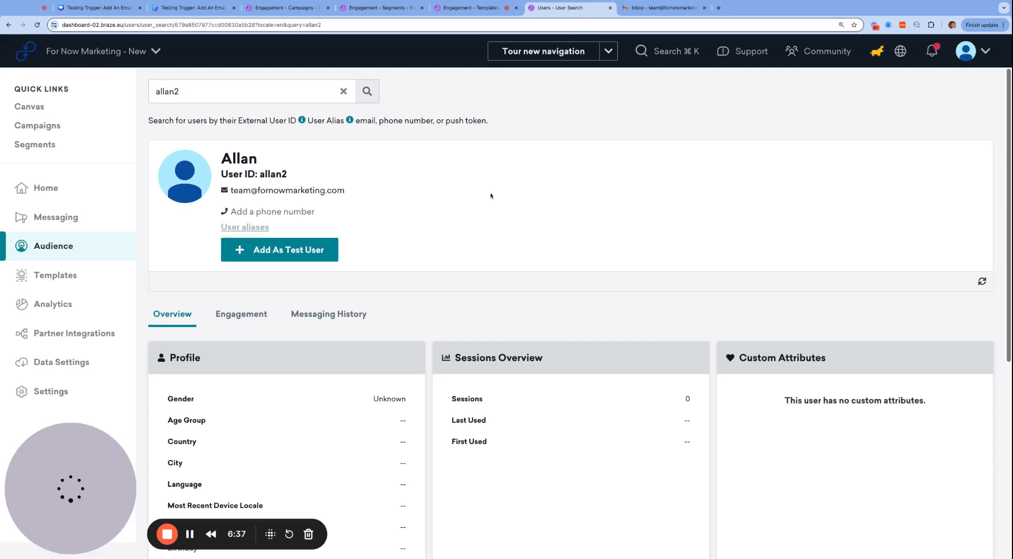
Search User Search for allan3 to open the newly created profile.
{"action": "left_click", "coordinate": [251, 89]}
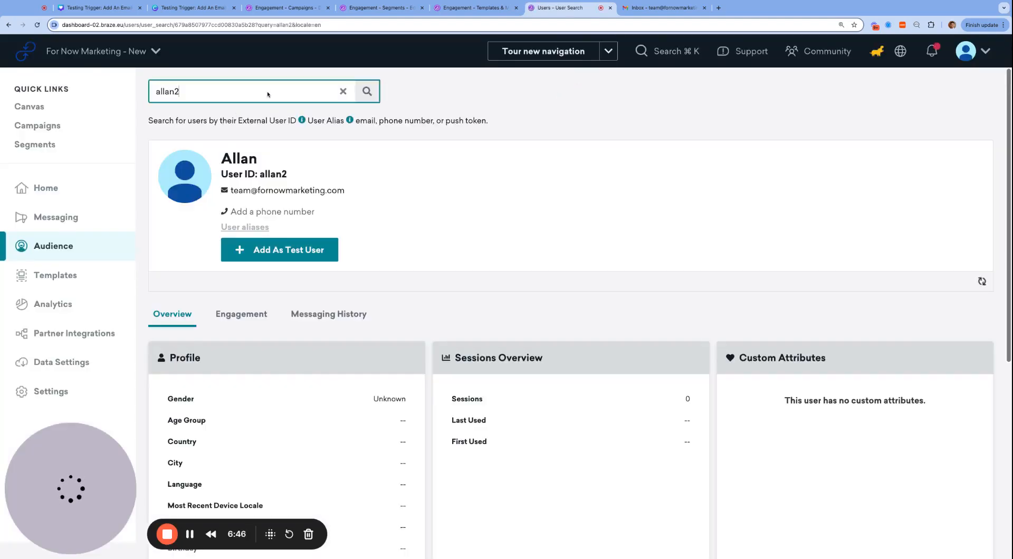
{"action": "key", "text": "BackSpace"}
{"action": "type", "text": "3"}
{"action": "key", "text": "Return"}
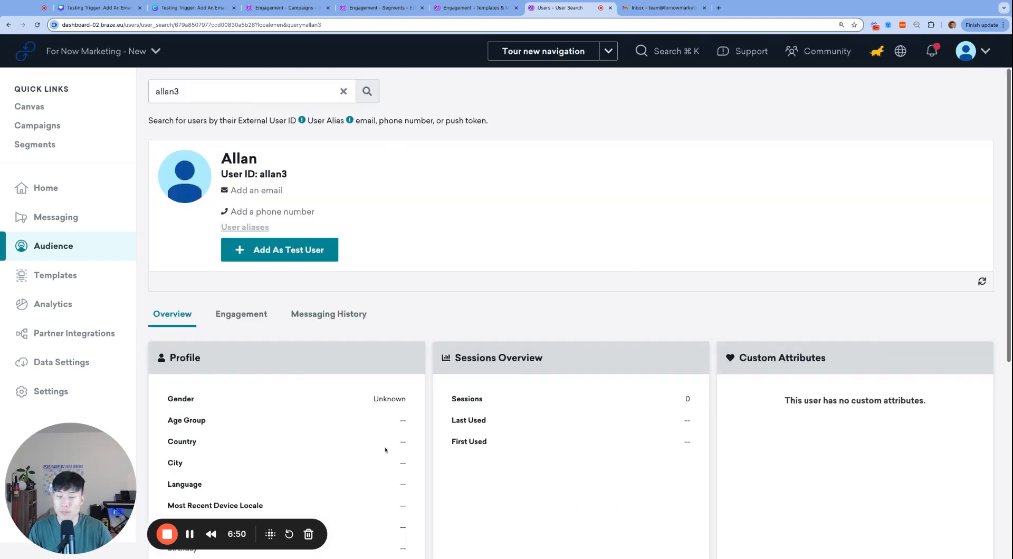
{"action": "left_click", "coordinate": [647, 11]}
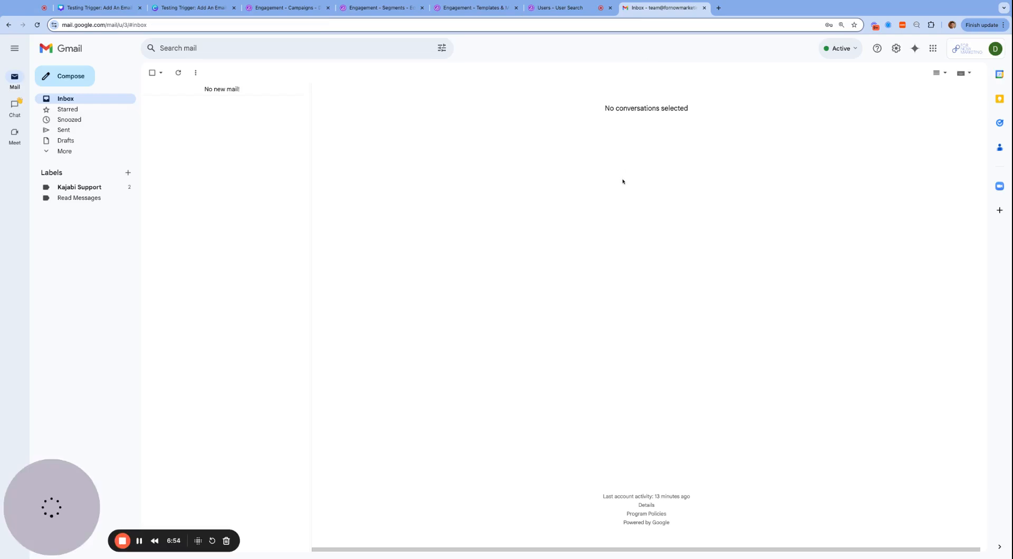
{"action": "left_click", "coordinate": [562, 8]}
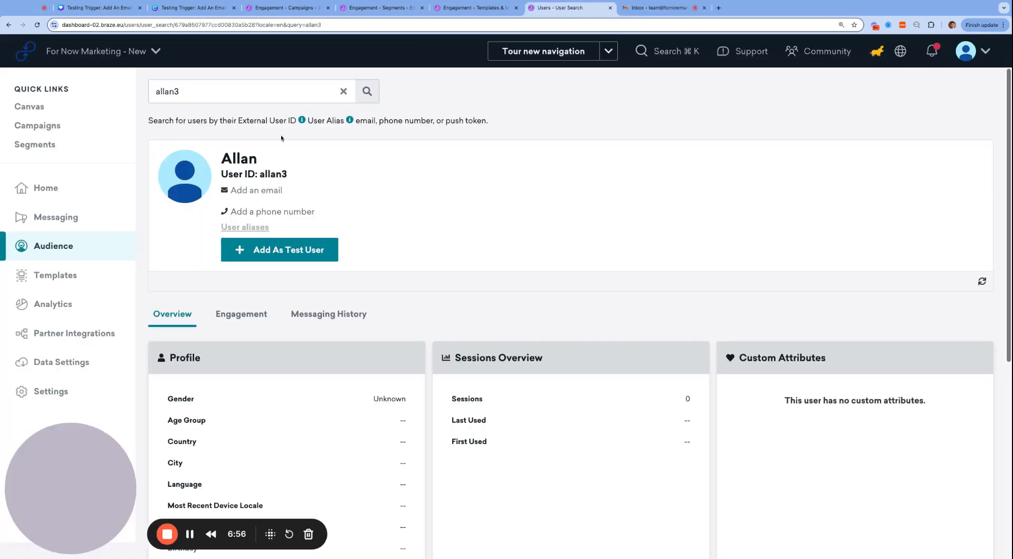
Paste the team email address into allan3's profile and save it.
{"action": "left_click", "coordinate": [261, 192]}
{"action": "key", "text": "super+v"}
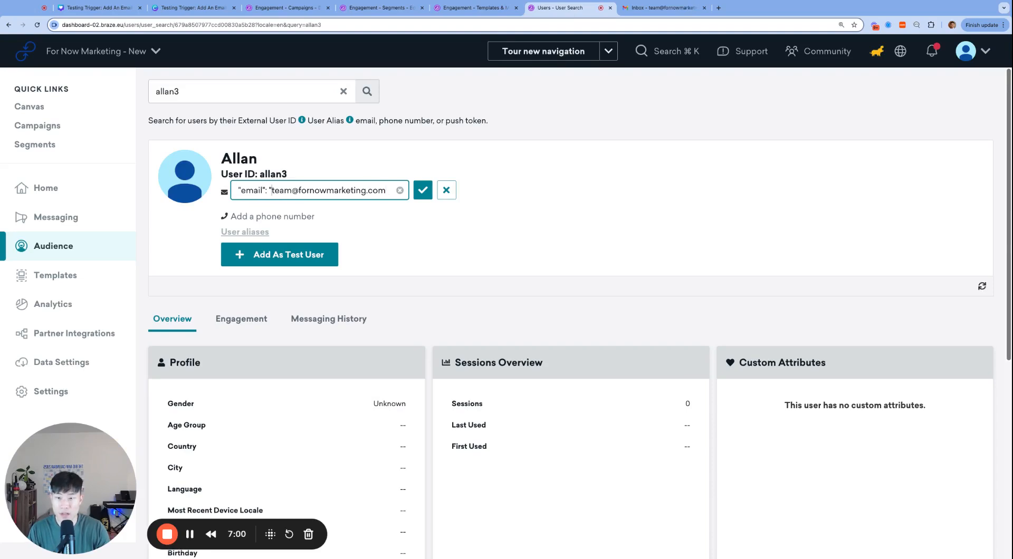
{"action": "key", "text": "super+BackSpace"}
{"action": "key", "text": "Return"}
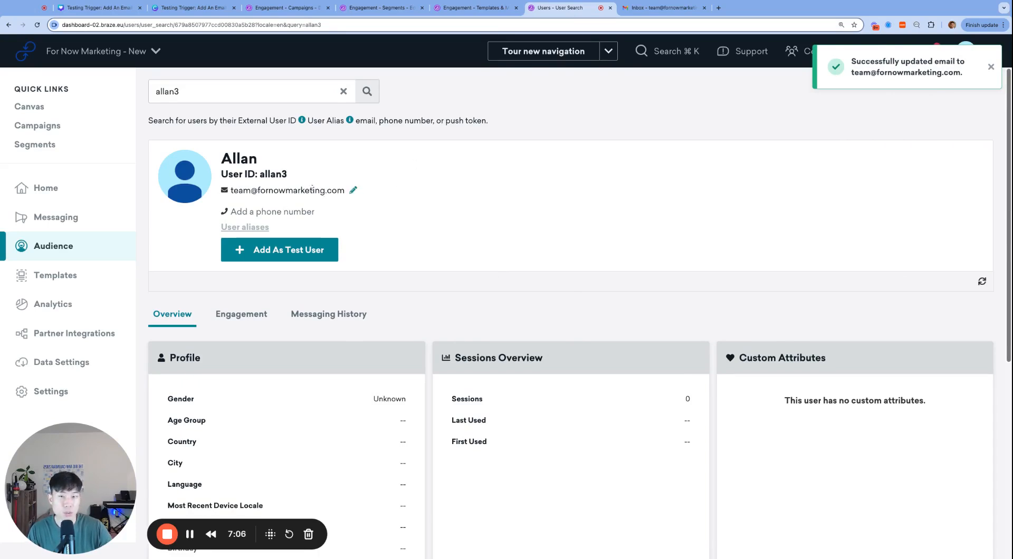
{"action": "left_click", "coordinate": [660, 7]}
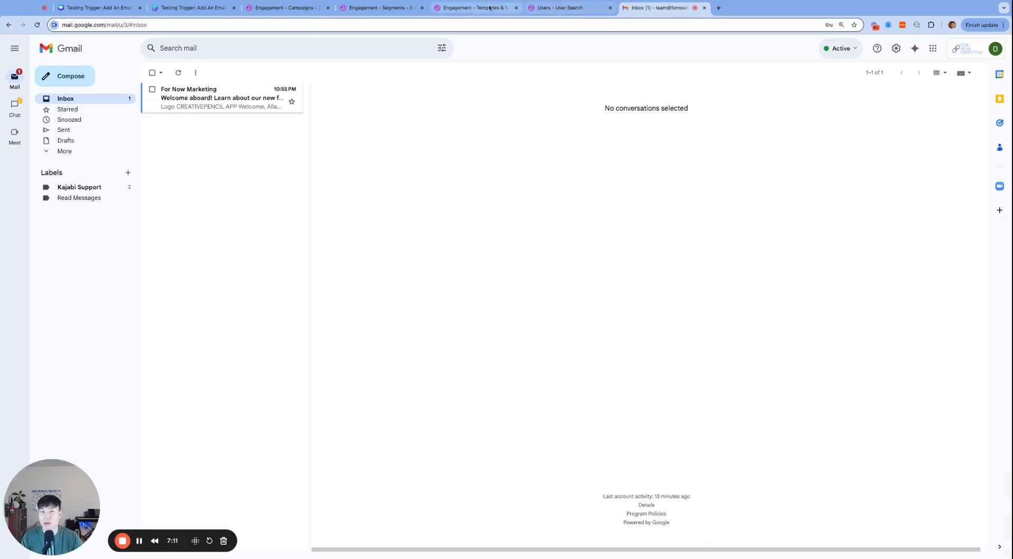
Review the welcome campaign's trigger event in Braze.
{"action": "left_click", "coordinate": [472, 7]}
{"action": "left_click", "coordinate": [575, 8]}
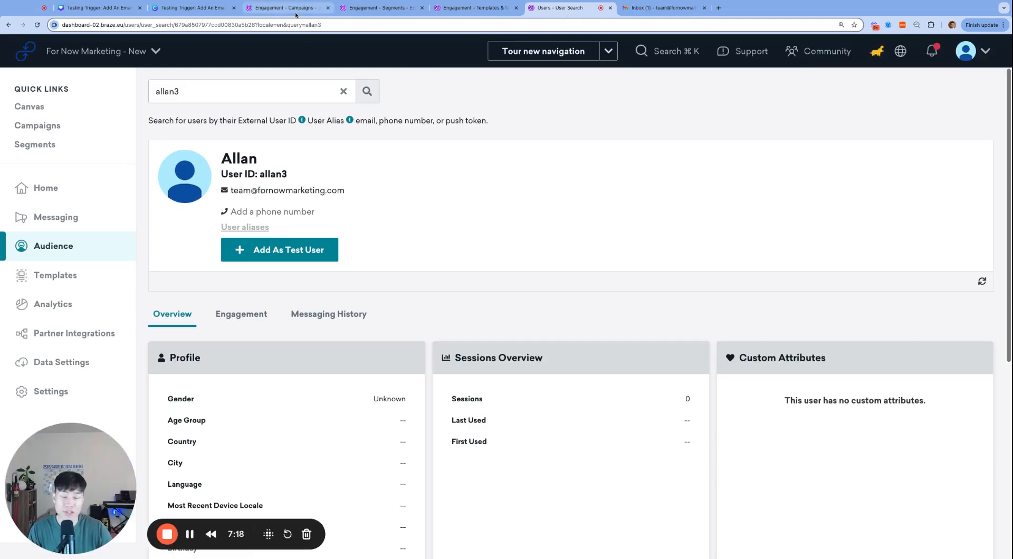
{"action": "left_click", "coordinate": [296, 14]}
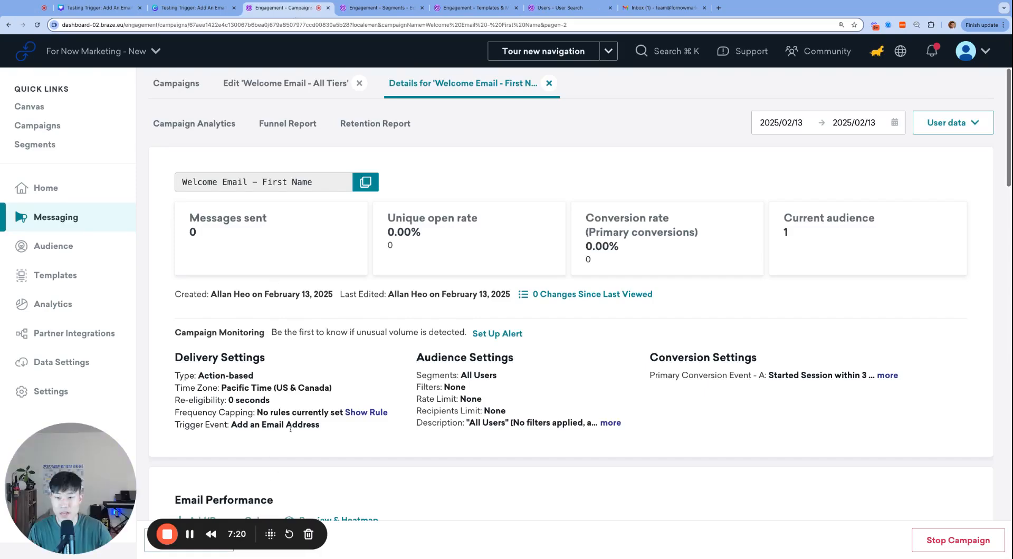
{"action": "triple_click", "coordinate": [272, 425]}
{"action": "left_click", "coordinate": [559, 7]}
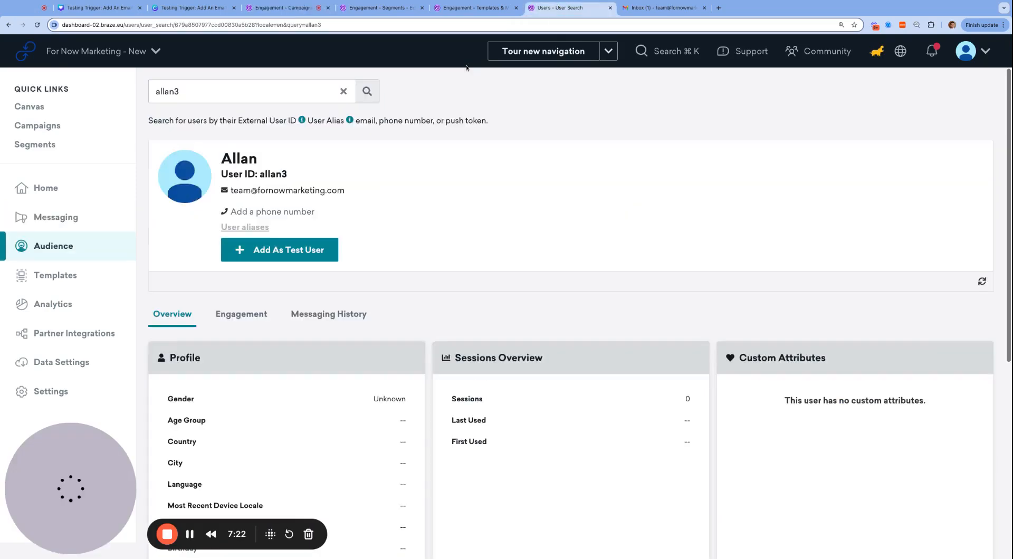
Open the 'Welcome aboard!' email in Gmail and read its 'Welcome, Allan!' greeting.
{"action": "left_click", "coordinate": [659, 7]}
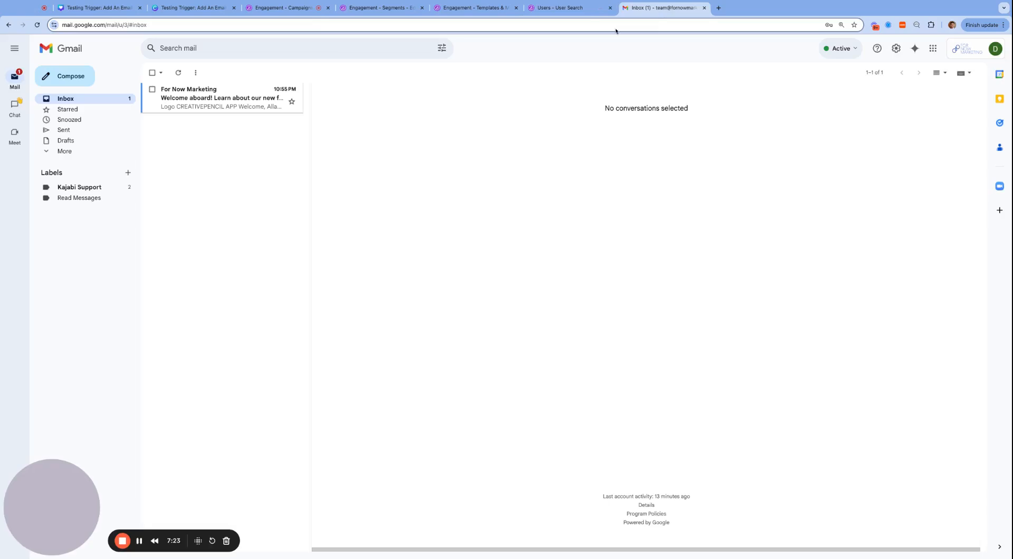
{"action": "left_click", "coordinate": [195, 97]}
{"action": "scroll", "coordinate": [651, 316], "scroll_direction": "down", "scroll_amount": 7}
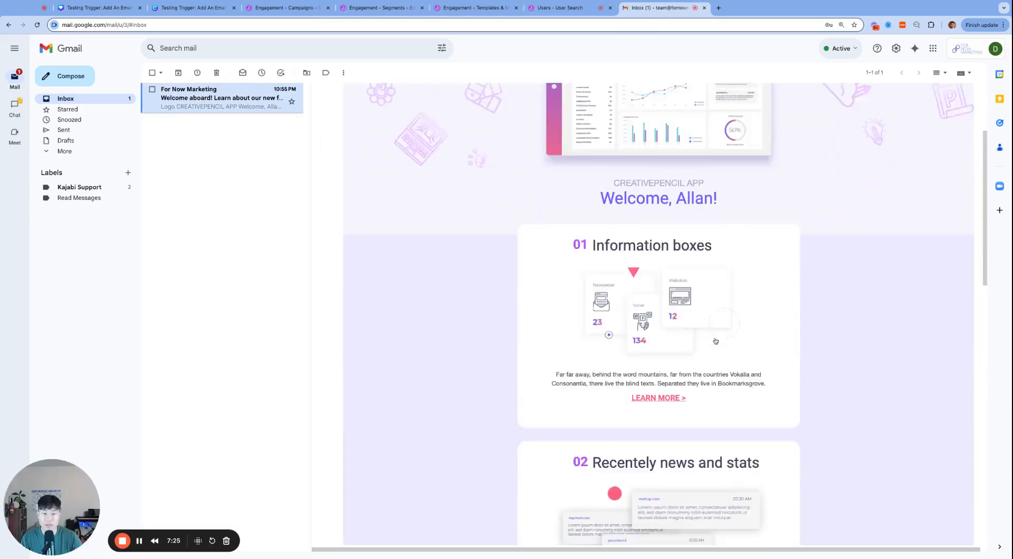
{"action": "scroll", "coordinate": [651, 316], "scroll_direction": "down", "scroll_amount": 5}
{"action": "scroll", "coordinate": [652, 316], "scroll_direction": "up", "scroll_amount": 15}
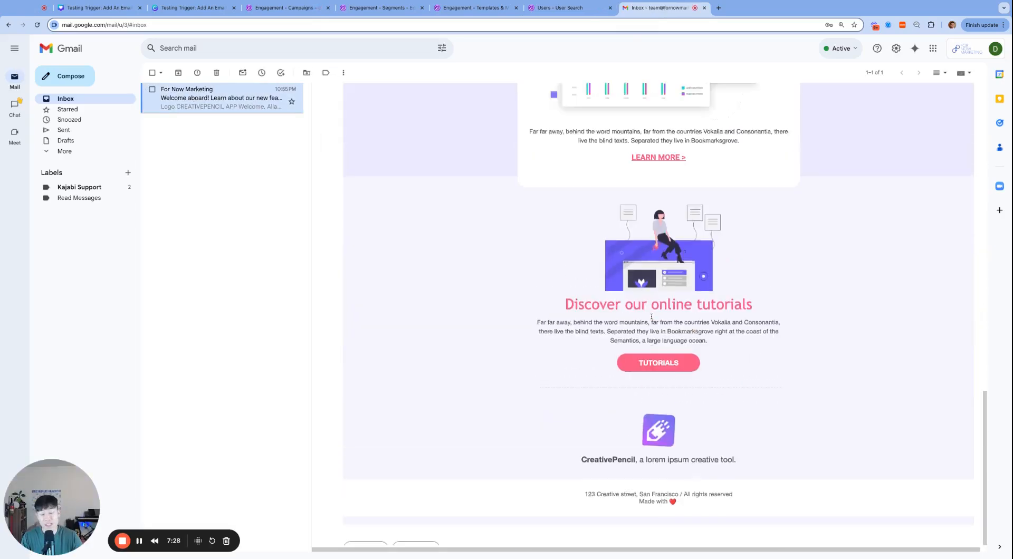
{"action": "left_click", "coordinate": [561, 8]}
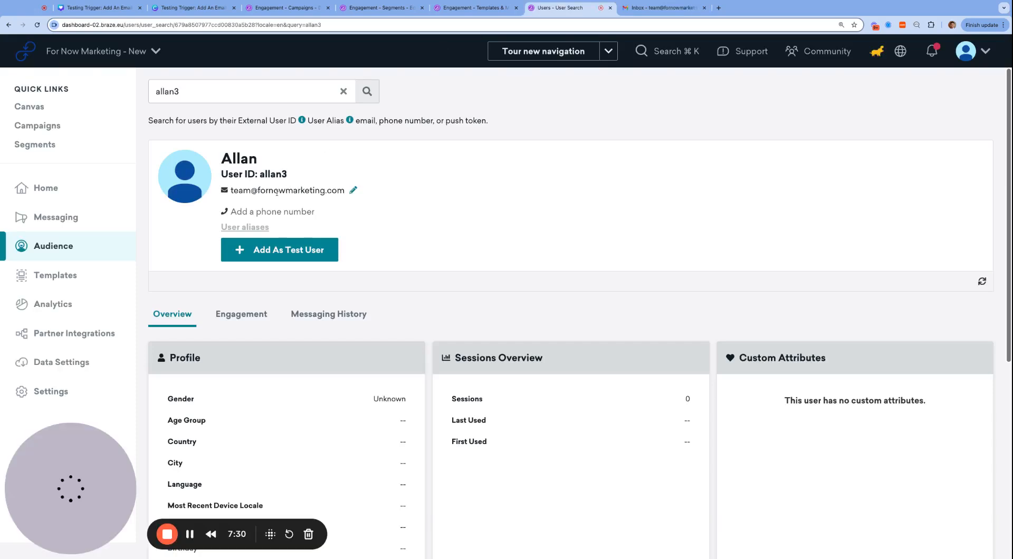
Change the webhook body's external_id to allan4 and add an email attribute line.
{"action": "left_click", "coordinate": [484, 11]}
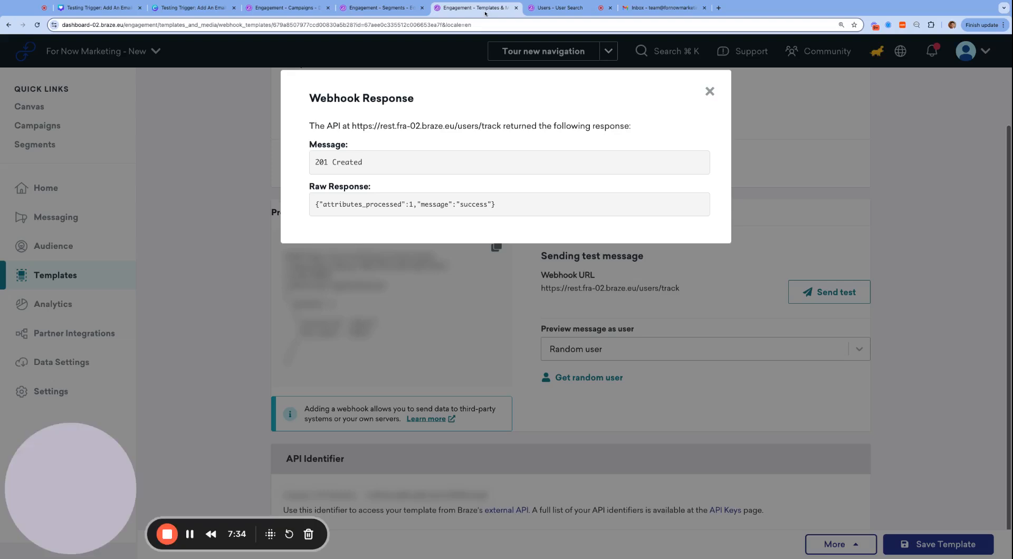
{"action": "left_click", "coordinate": [710, 91]}
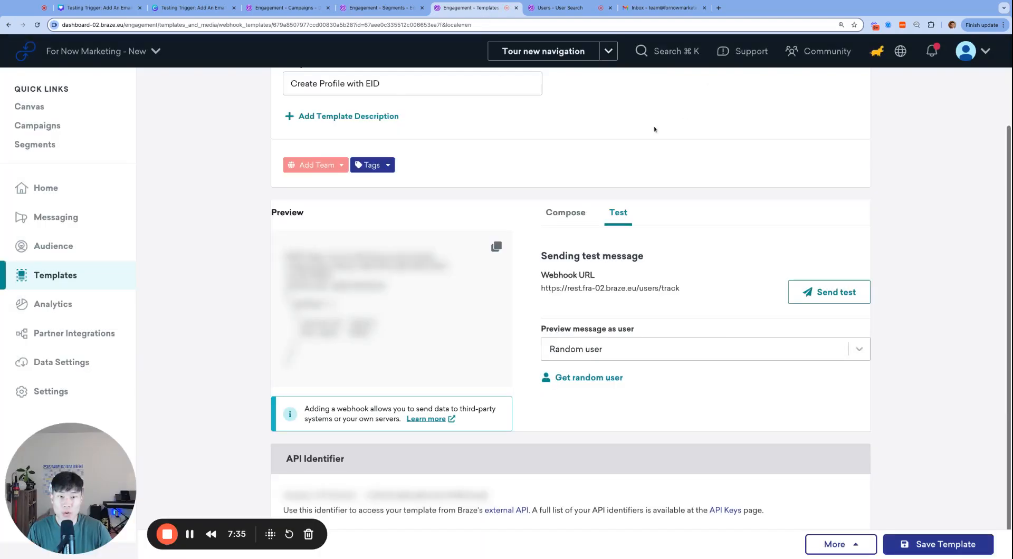
{"action": "left_click", "coordinate": [574, 218]}
{"action": "scroll", "coordinate": [646, 358], "scroll_direction": "down", "scroll_amount": 2}
{"action": "double_click", "coordinate": [641, 373]}
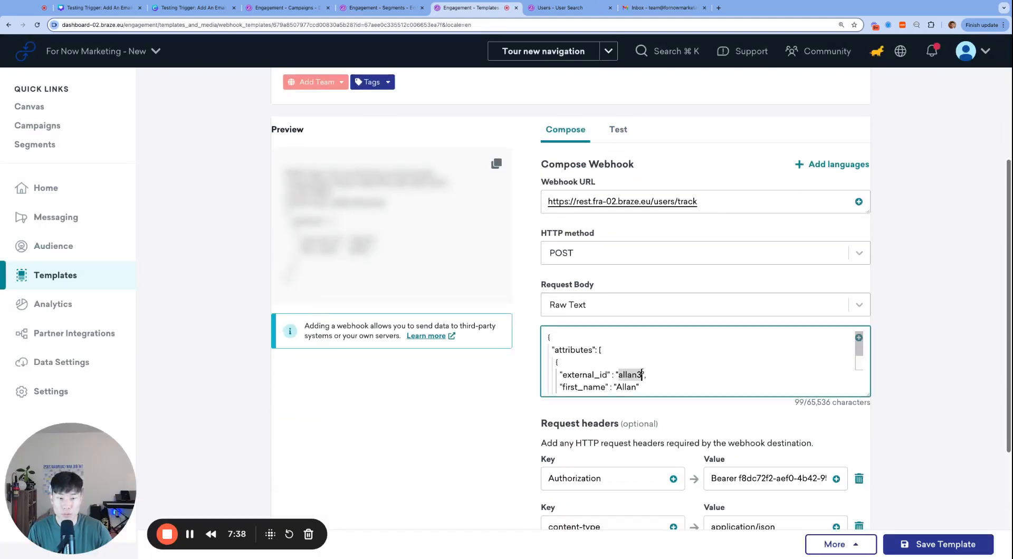
{"action": "type", "text": "allan4"}
{"action": "key", "text": "End"}
{"action": "key", "text": "Return"}
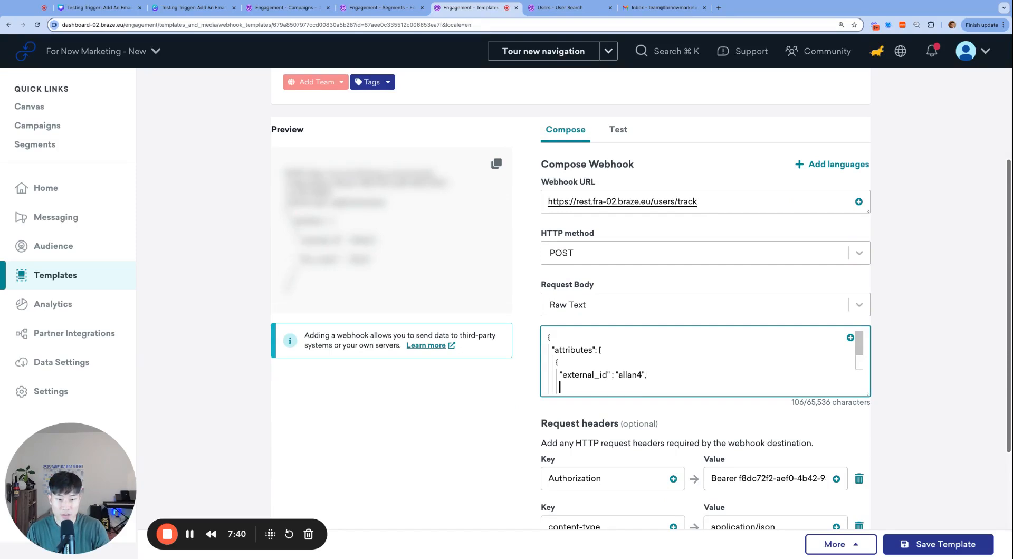
{"action": "key", "text": "super+v"}
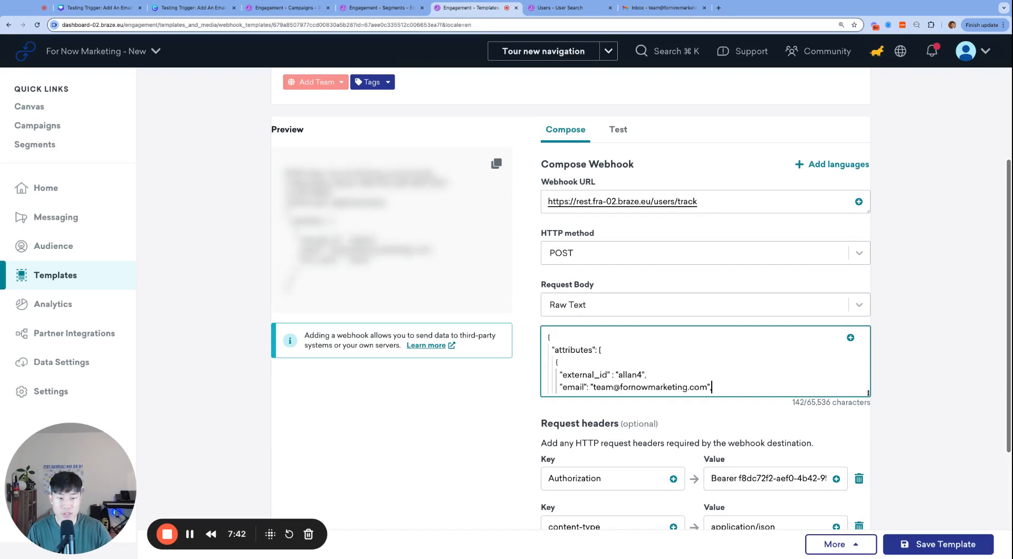
{"action": "left_click_drag", "start_coordinate": [867, 394], "coordinate": [867, 445]}
Send the updated webhook as a test.
{"action": "scroll", "coordinate": [652, 399], "scroll_direction": "up", "scroll_amount": 3}
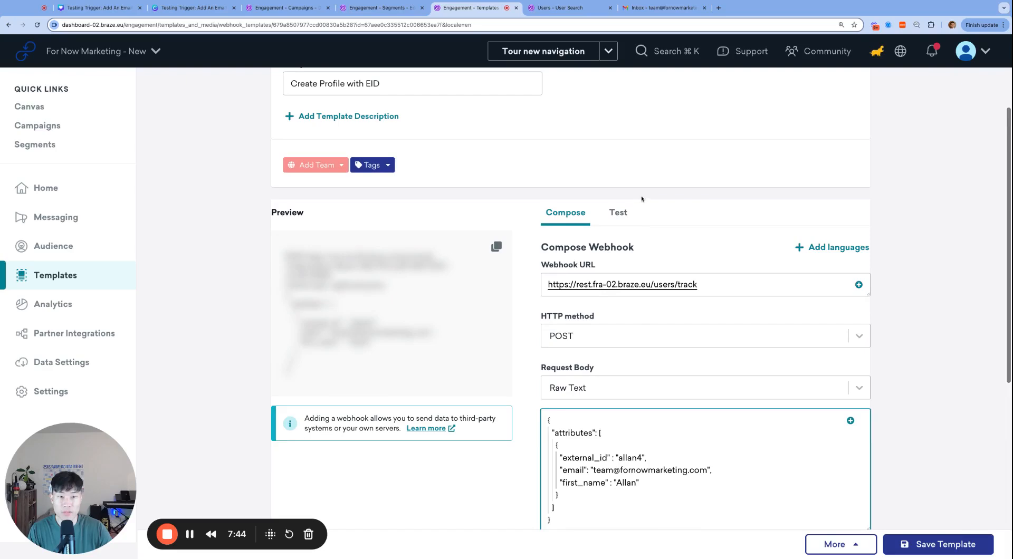
{"action": "left_click", "coordinate": [617, 214]}
{"action": "left_click", "coordinate": [829, 291]}
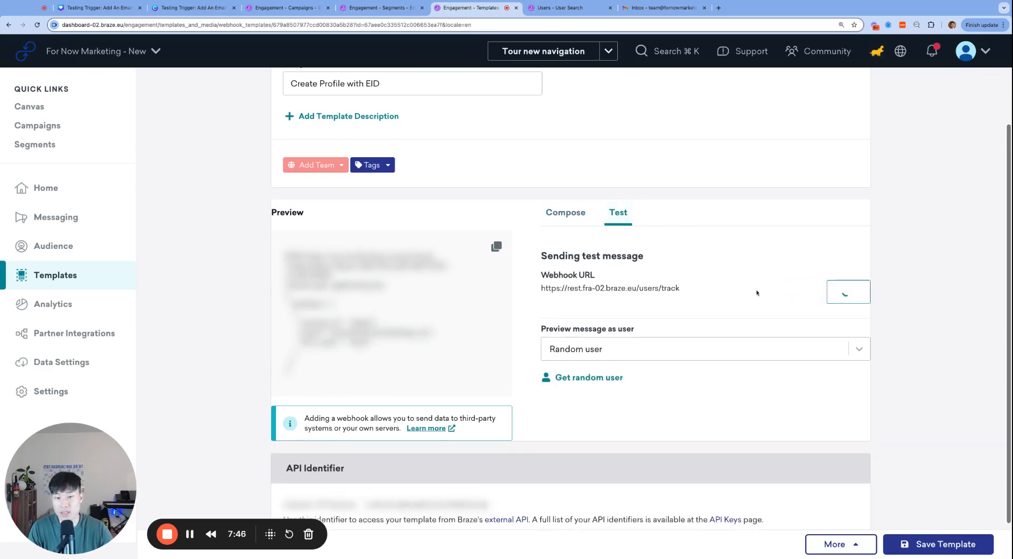
{"action": "left_click", "coordinate": [710, 91]}
Search User Search for allan4, which first returns User Not Found.
{"action": "left_click", "coordinate": [555, 9]}
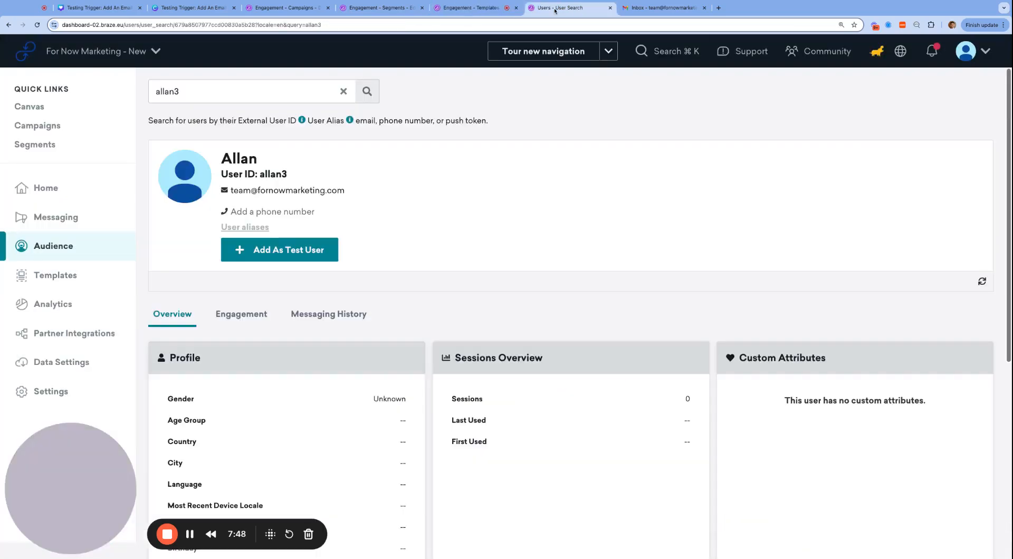
{"action": "left_click", "coordinate": [277, 86]}
{"action": "key", "text": "BackSpace"}
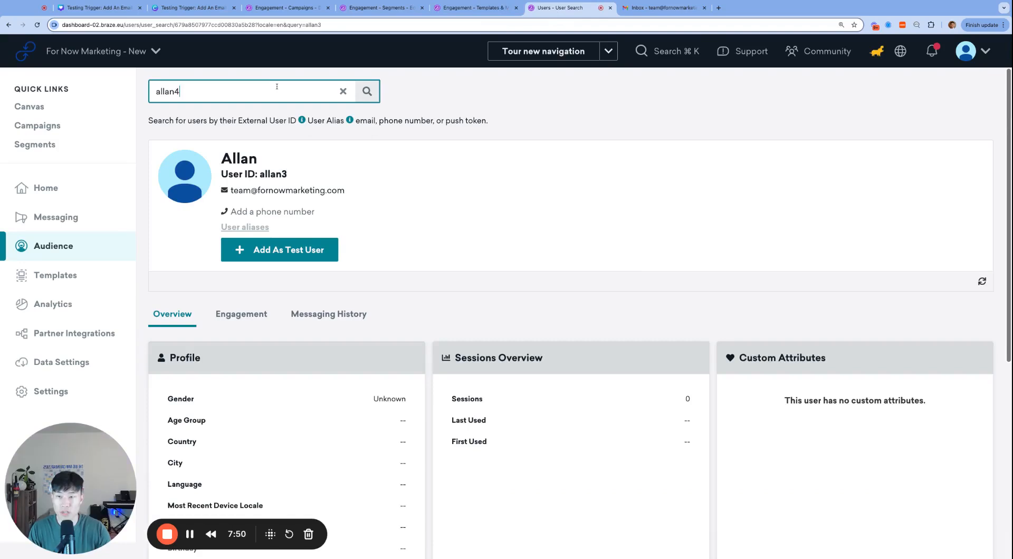
{"action": "type", "text": "4"}
{"action": "key", "text": "Return"}
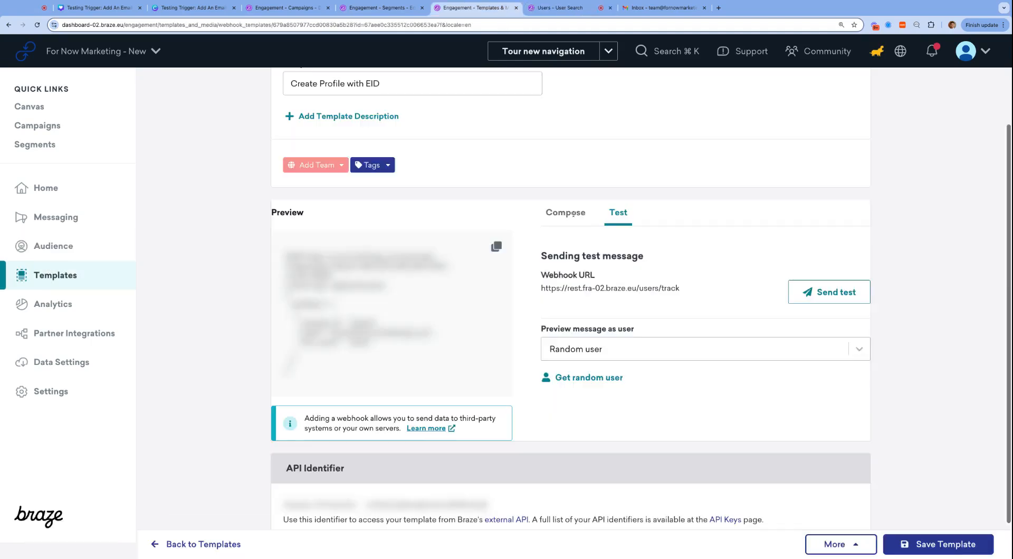
Recheck the webhook body, then re-run the allan4 search to find the profile with its email.
{"action": "key", "text": "ctrl+shift+Tab"}
{"action": "left_click", "coordinate": [570, 210]}
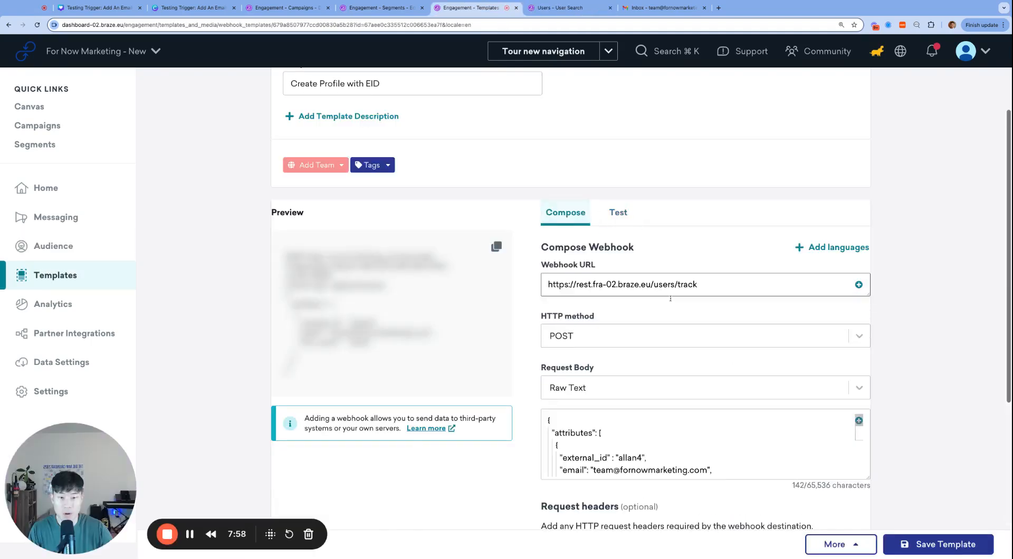
{"action": "scroll", "coordinate": [865, 422], "scroll_direction": "down", "scroll_amount": 2}
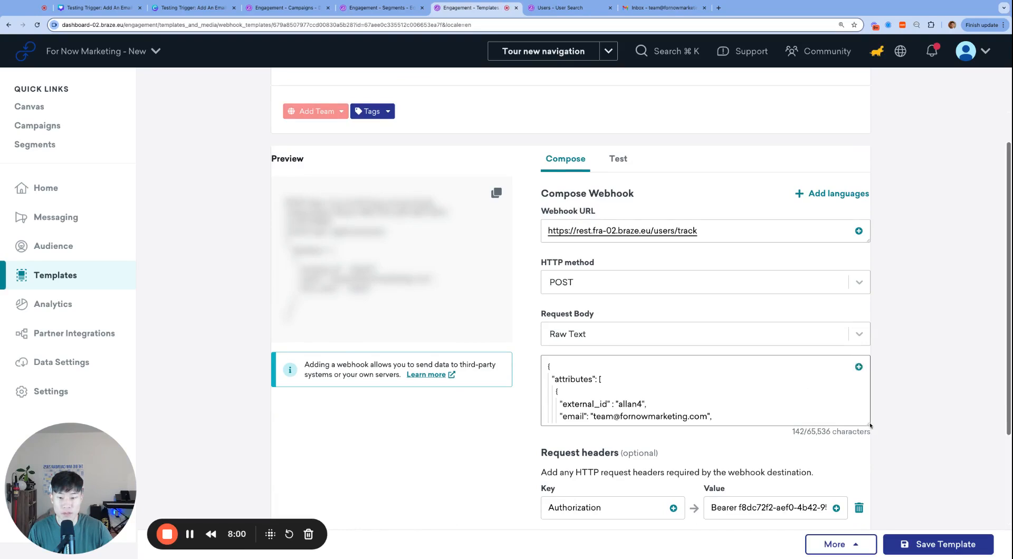
{"action": "left_click_drag", "start_coordinate": [865, 423], "coordinate": [864, 481]}
{"action": "key", "text": "ctrl+Tab"}
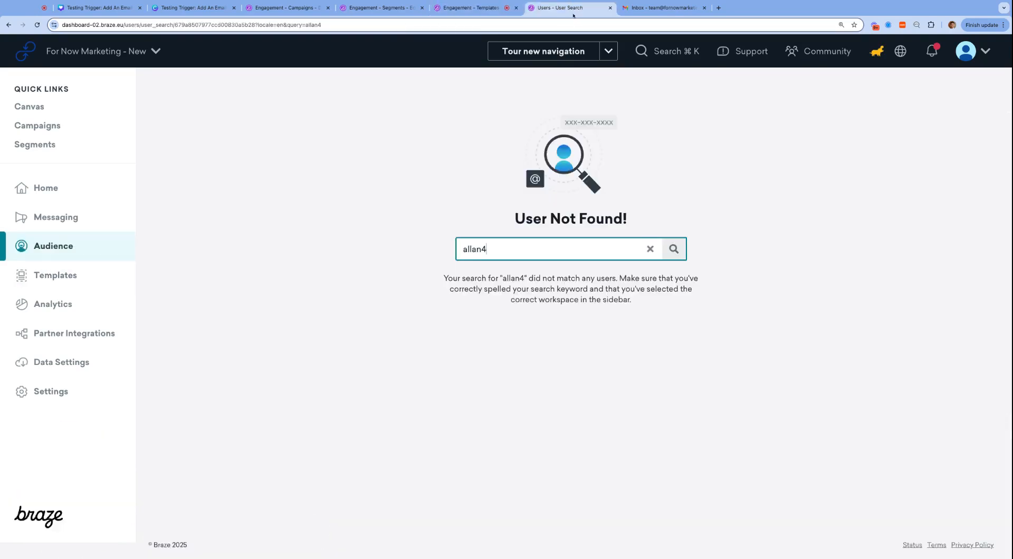
{"action": "key", "text": "Return"}
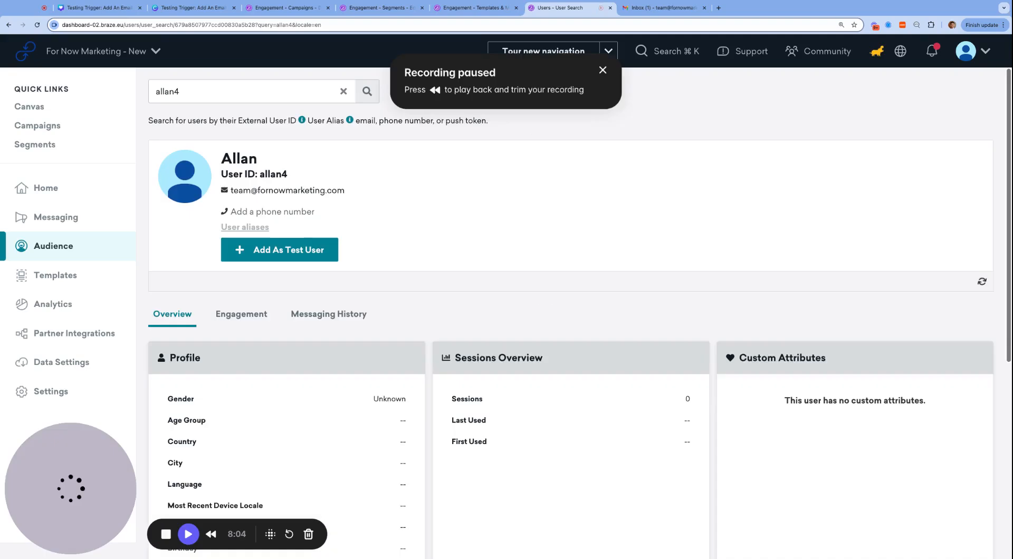
{"action": "key", "text": "alt+shift+p"}
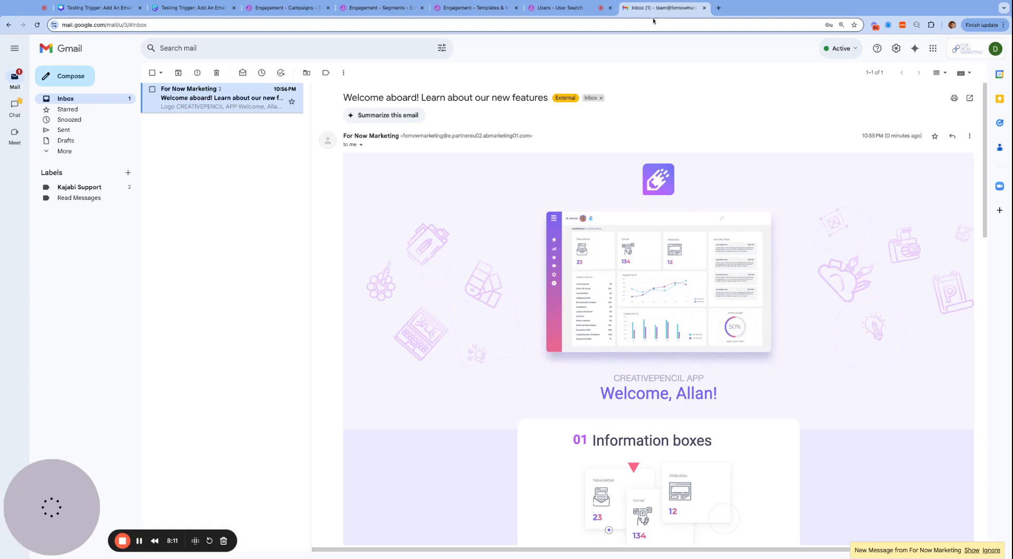
Open the new 'Welcome, Allan!' email in Gmail and scroll through its full content.
{"action": "left_click", "coordinate": [662, 7]}
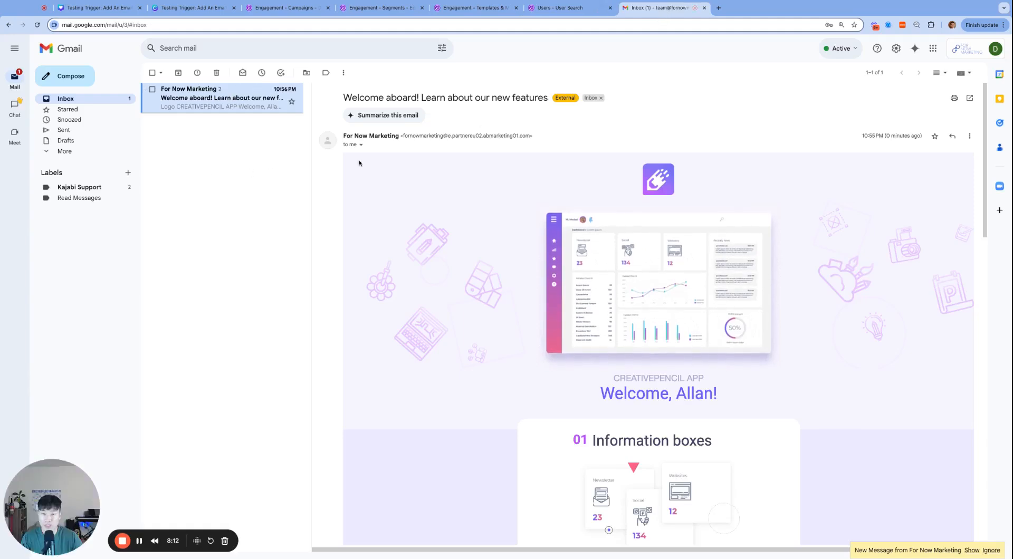
{"action": "left_click", "coordinate": [971, 550]}
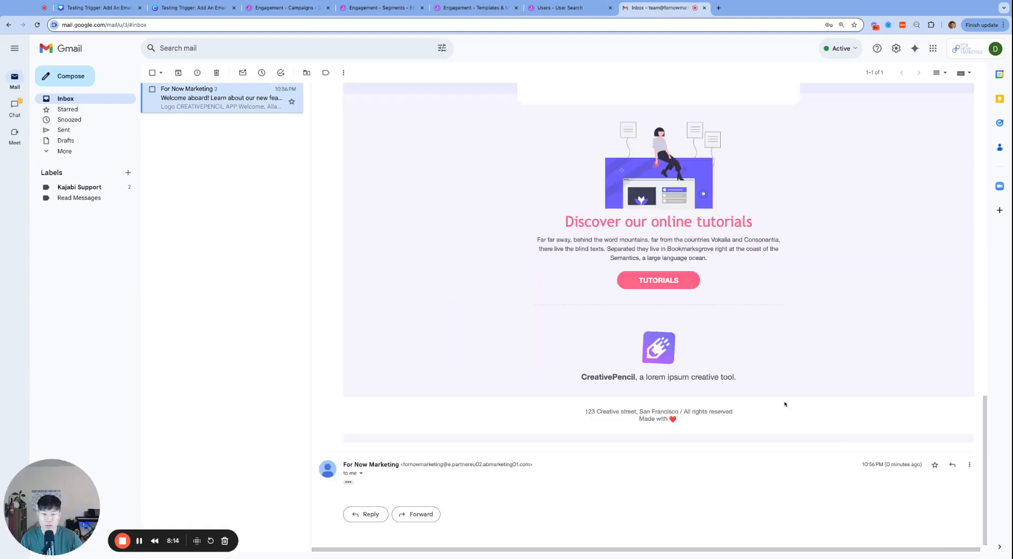
{"action": "left_click", "coordinate": [358, 483]}
{"action": "scroll", "coordinate": [764, 314], "scroll_direction": "down", "scroll_amount": 14}
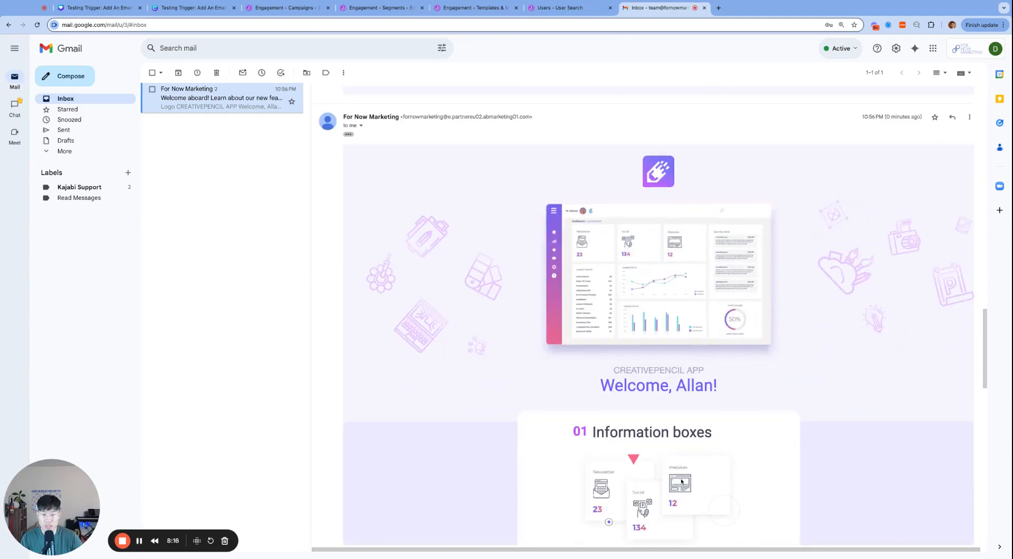
{"action": "scroll", "coordinate": [765, 313], "scroll_direction": "down", "scroll_amount": 10}
{"action": "scroll", "coordinate": [764, 314], "scroll_direction": "up", "scroll_amount": 20}
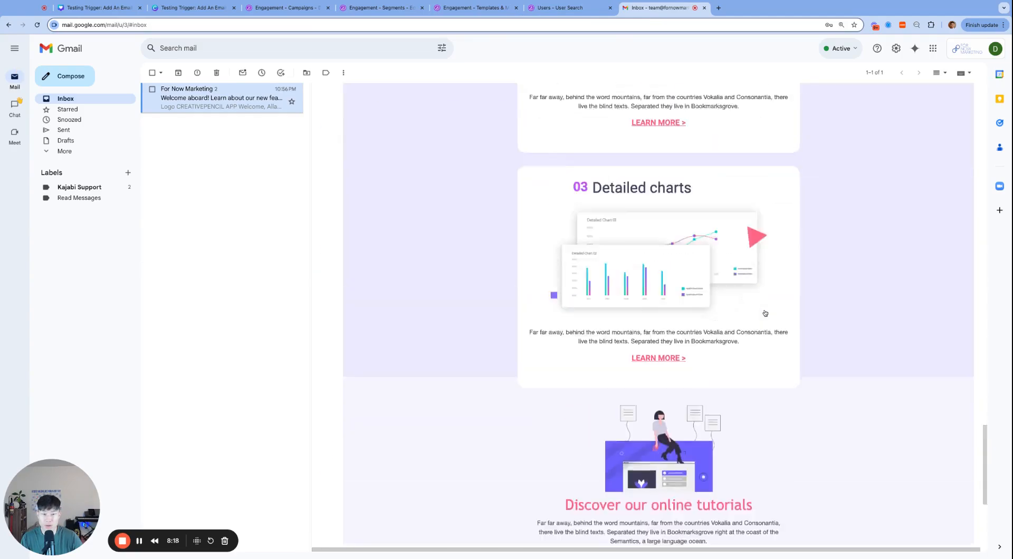
{"action": "scroll", "coordinate": [765, 313], "scroll_direction": "down", "scroll_amount": 20}
{"action": "scroll", "coordinate": [765, 313], "scroll_direction": "up", "scroll_amount": 20}
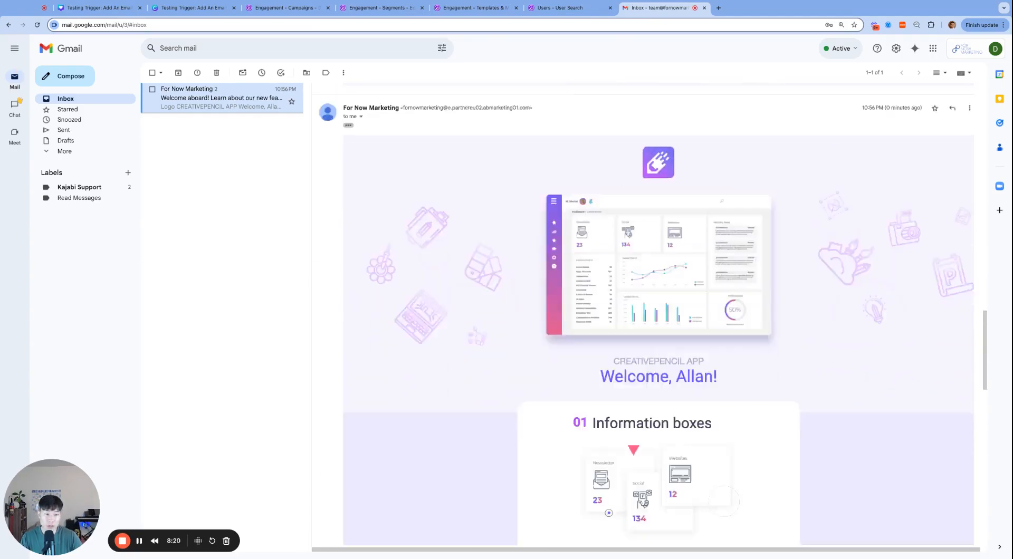
{"action": "scroll", "coordinate": [765, 313], "scroll_direction": "down", "scroll_amount": 20}
{"action": "scroll", "coordinate": [765, 313], "scroll_direction": "up", "scroll_amount": 18}
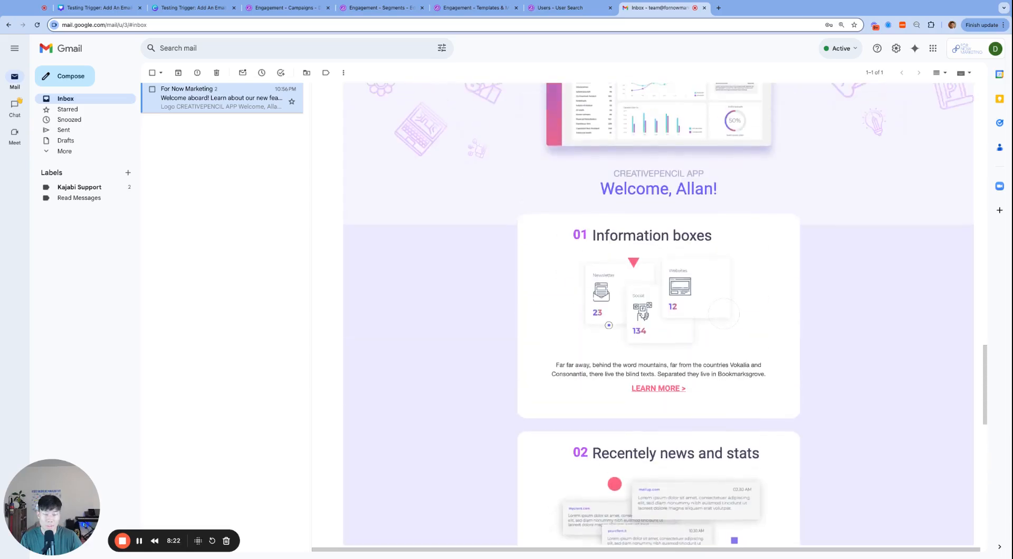
{"action": "left_click", "coordinate": [467, 7]}
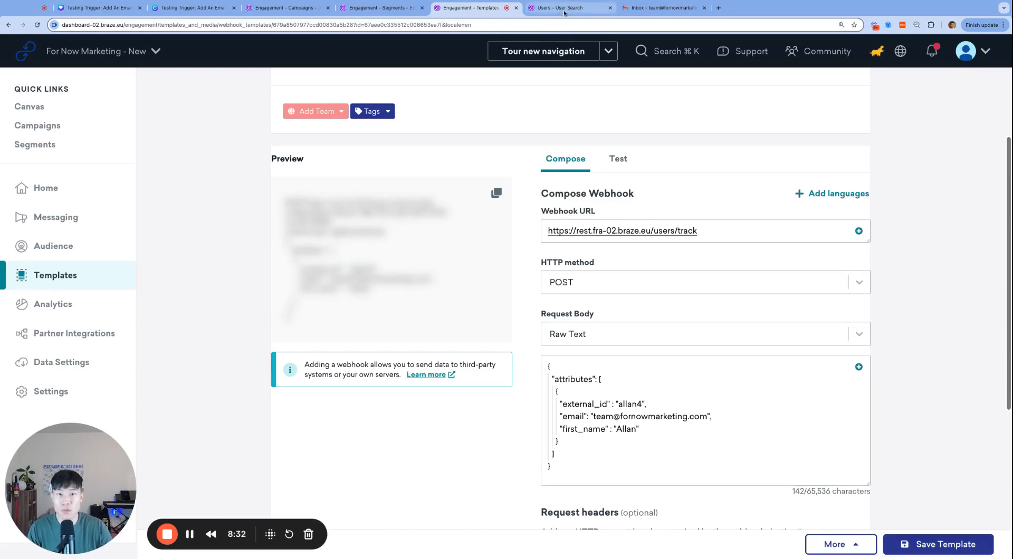
After checking the created user profile, append +1 to the name part of the webhook body's email.
{"action": "left_click", "coordinate": [530, 8]}
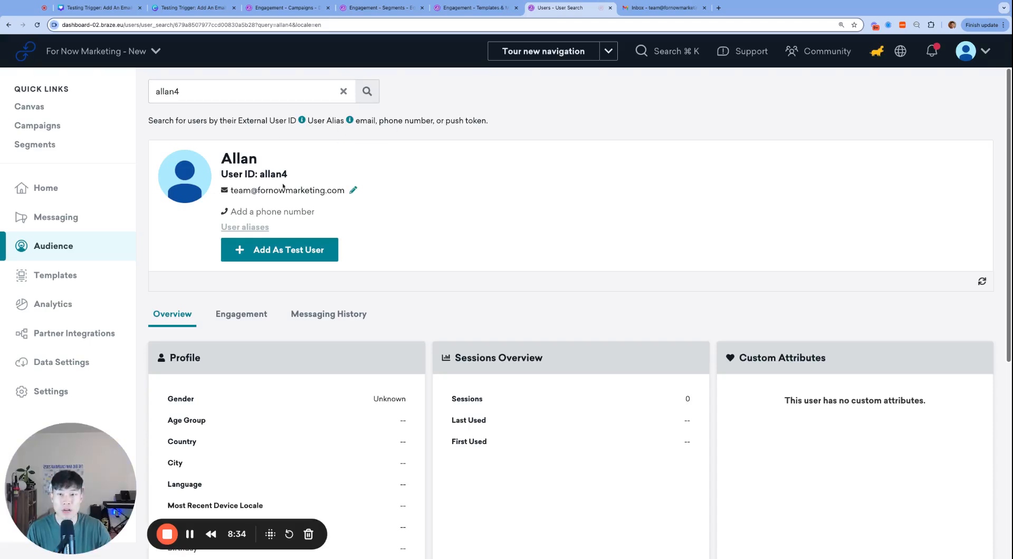
{"action": "left_click", "coordinate": [484, 9]}
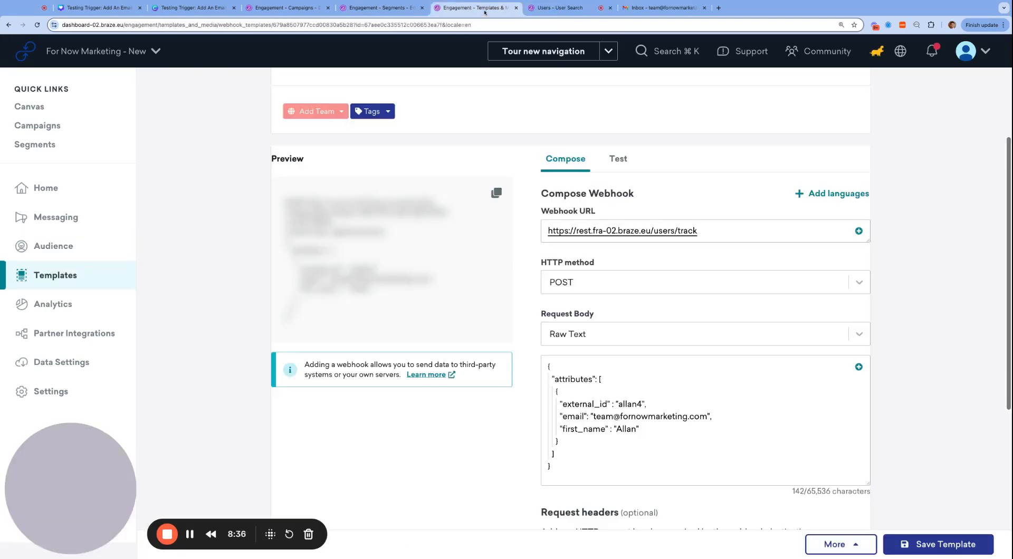
{"action": "double_click", "coordinate": [621, 416]}
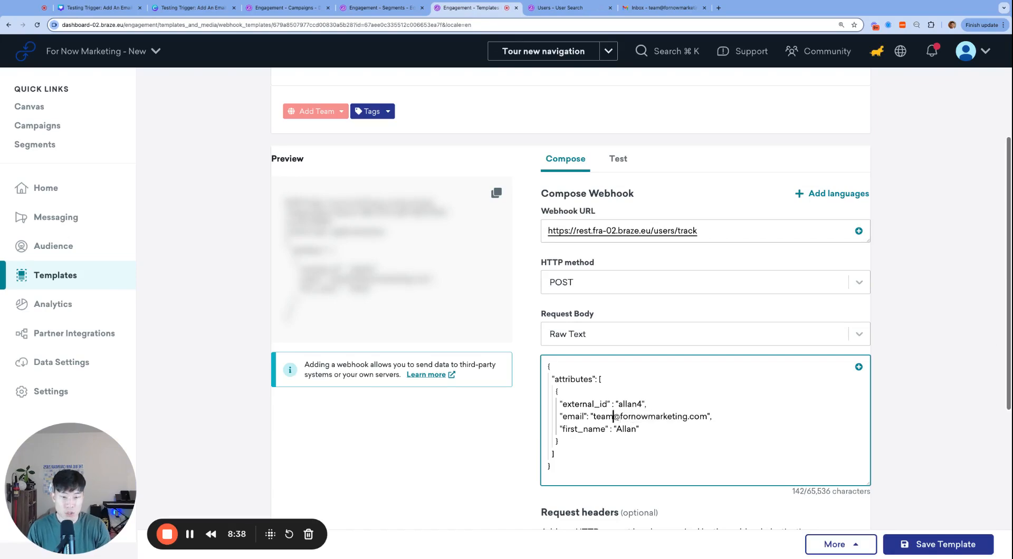
{"action": "double_click", "coordinate": [615, 417]}
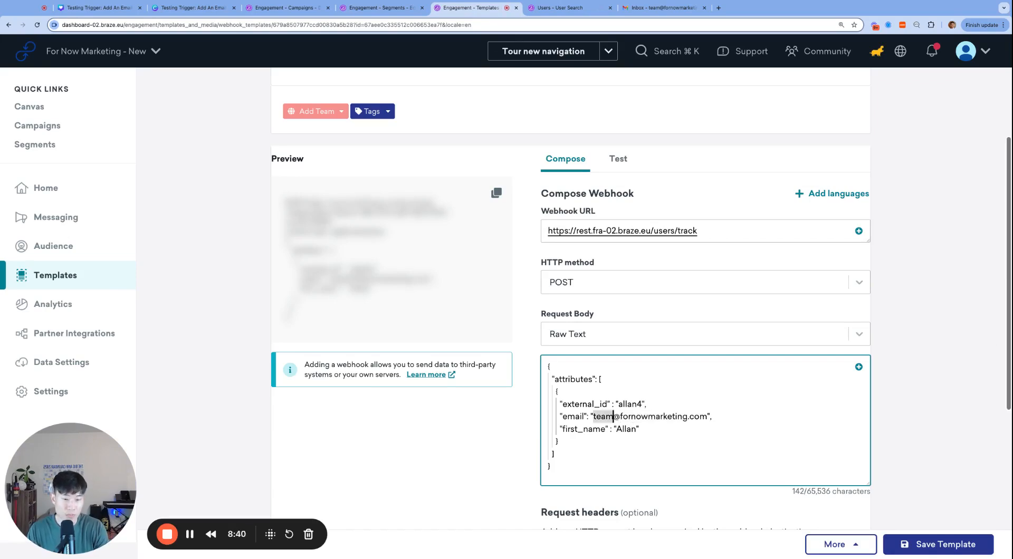
{"action": "key", "text": "Right"}
{"action": "type", "text": "+1"}
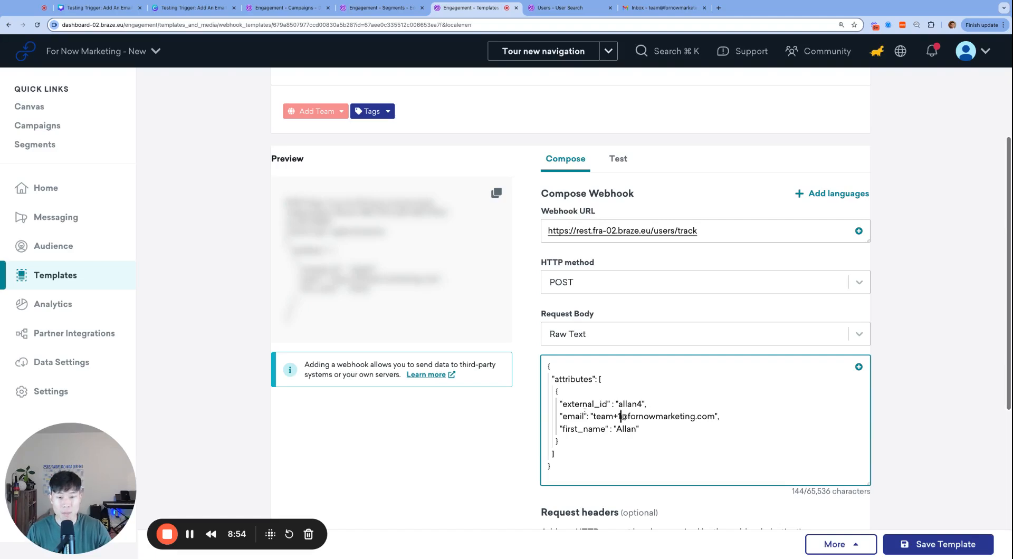
{"action": "triple_click", "coordinate": [590, 416]}
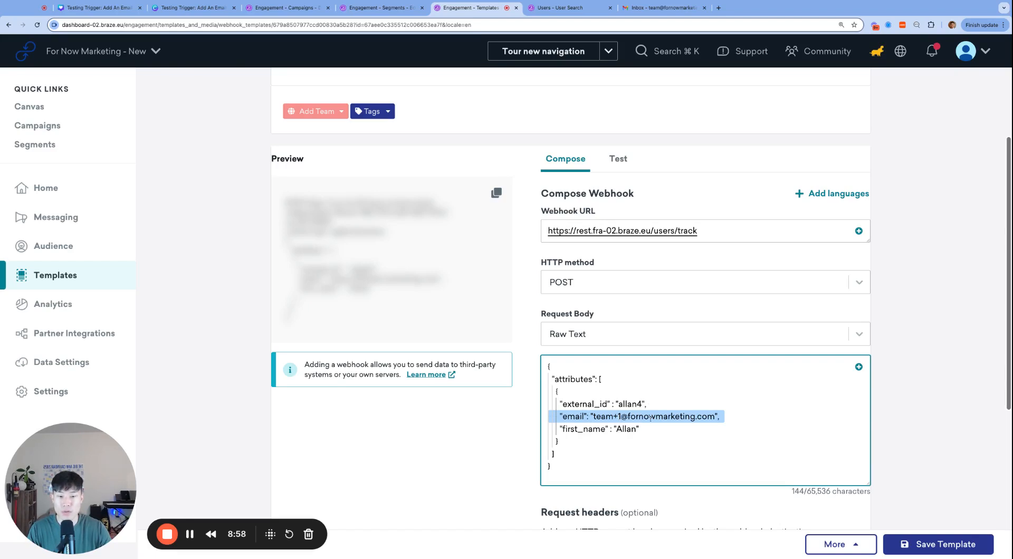
Send a webhook test and confirm it returns 201 Created with 1 attribute processed.
{"action": "scroll", "coordinate": [649, 417], "scroll_direction": "up", "scroll_amount": 1}
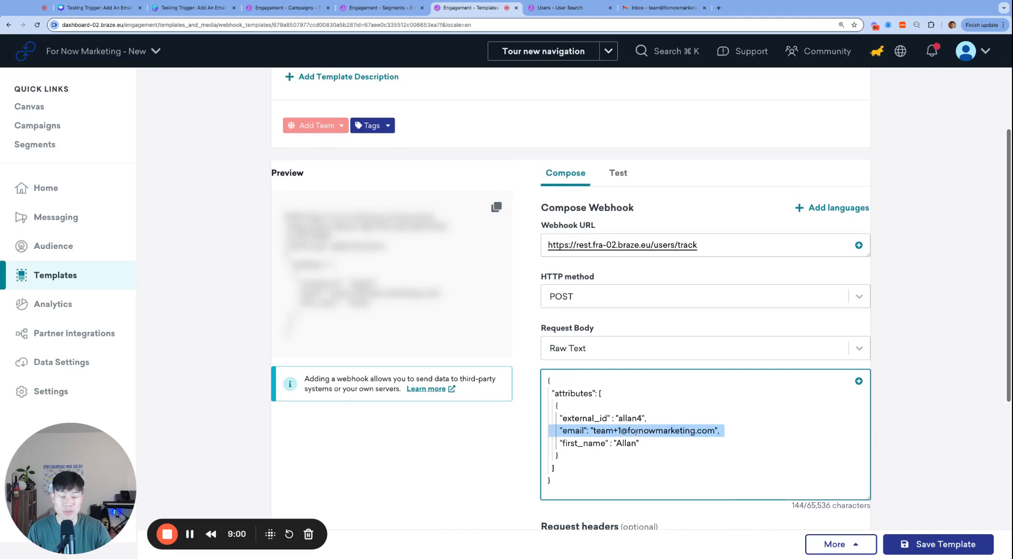
{"action": "scroll", "coordinate": [710, 346], "scroll_direction": "up", "scroll_amount": 3}
{"action": "left_click", "coordinate": [620, 240]}
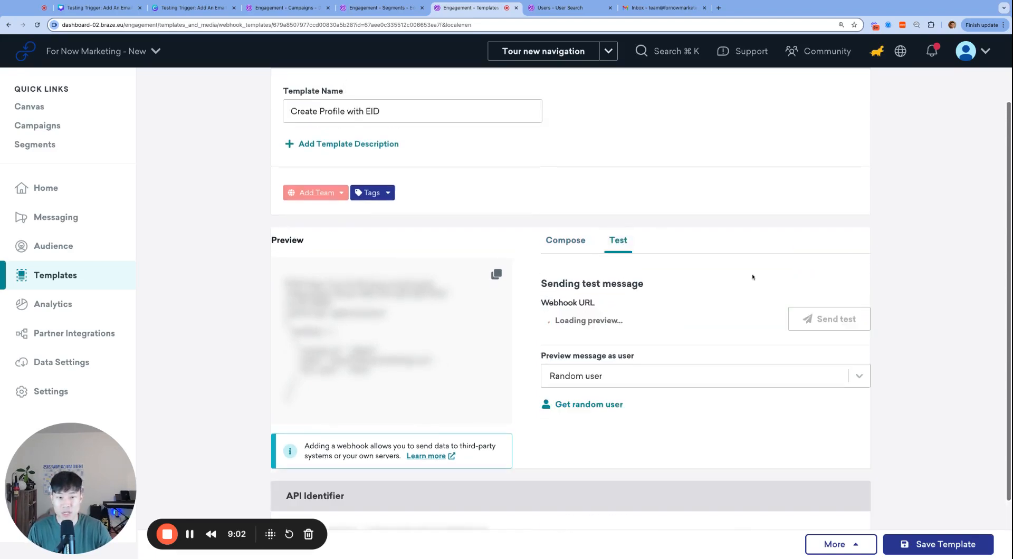
{"action": "scroll", "coordinate": [752, 276], "scroll_direction": "down", "scroll_amount": 3}
{"action": "left_click", "coordinate": [839, 256]}
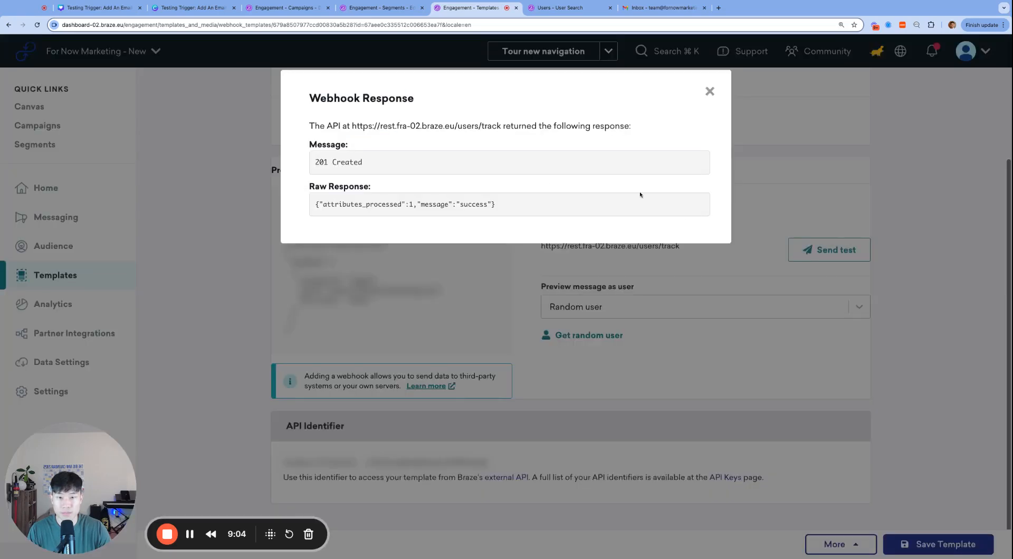
{"action": "left_click", "coordinate": [710, 91]}
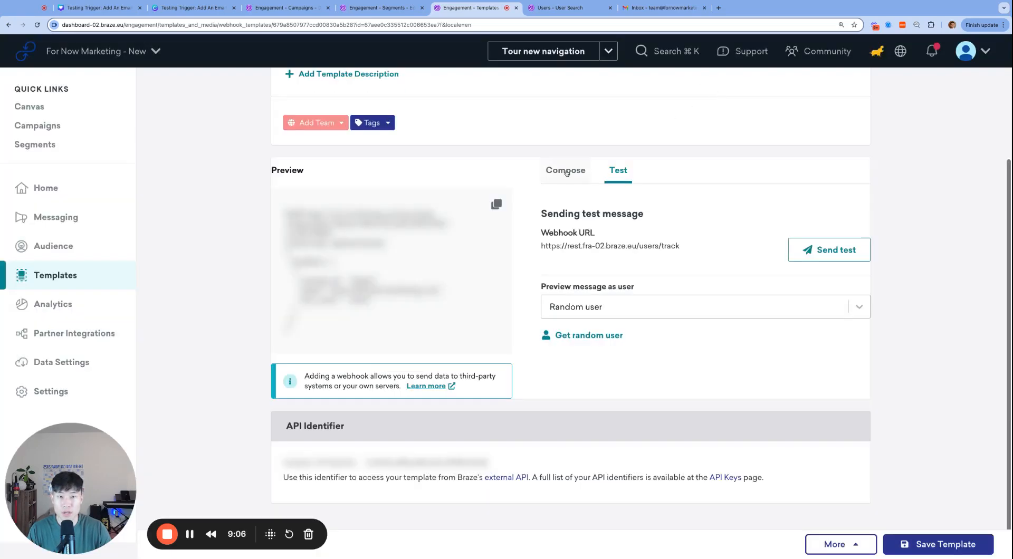
Replace the email name in the request body with the new recipient's address name and enlarge the body editor.
{"action": "left_click", "coordinate": [567, 171]}
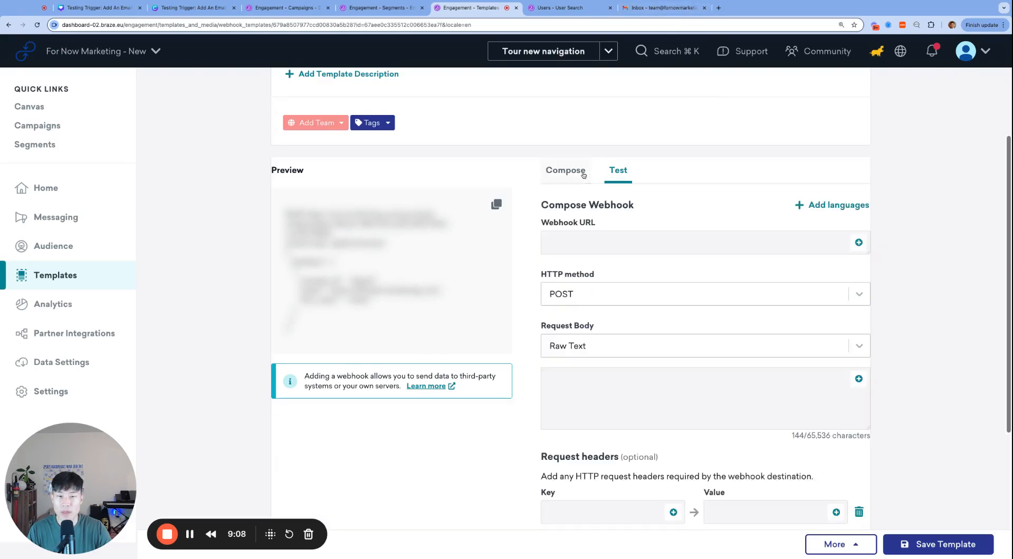
{"action": "scroll", "coordinate": [659, 398], "scroll_direction": "down", "scroll_amount": 1}
{"action": "double_click", "coordinate": [621, 401]}
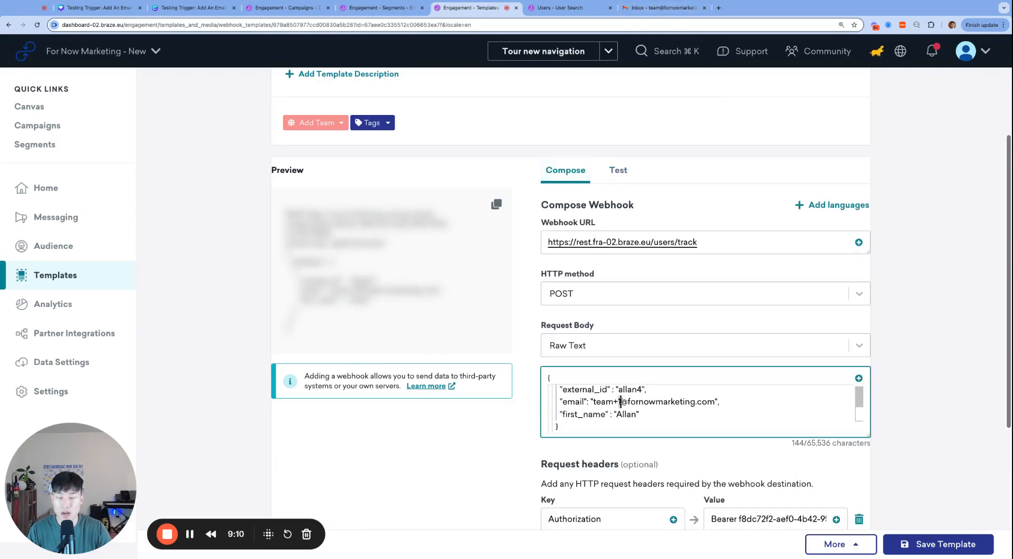
{"action": "key", "text": "alt+shift+Left"}
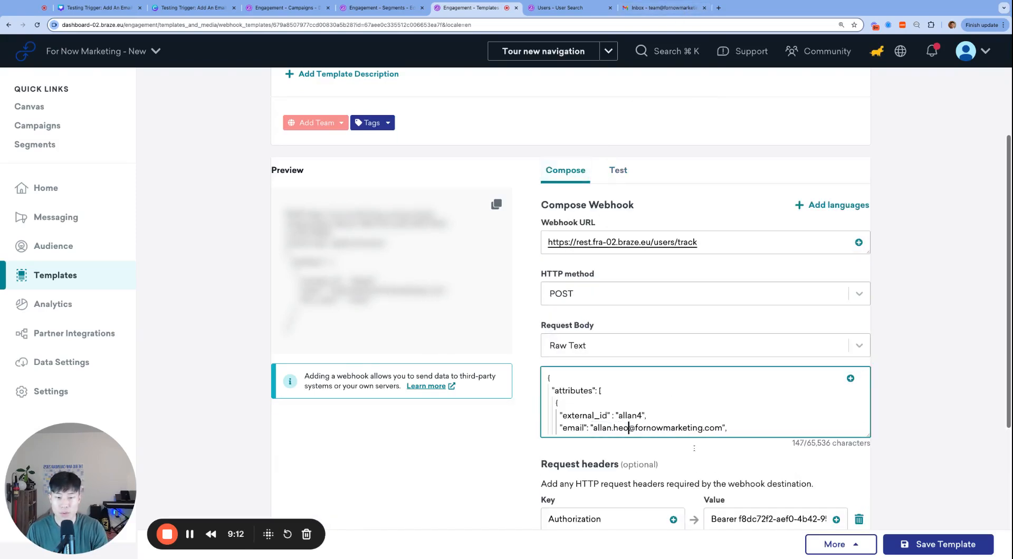
{"action": "scroll", "coordinate": [751, 442], "scroll_direction": "down", "scroll_amount": 1}
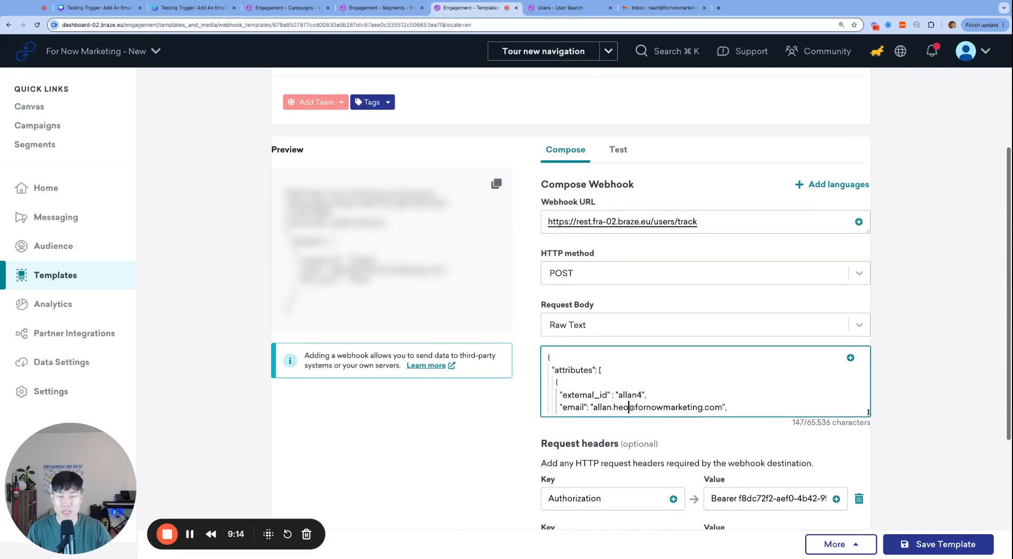
{"action": "left_click_drag", "start_coordinate": [867, 411], "coordinate": [868, 452]}
Check the Gmail inbox for the welcome email, then return to the webhook template.
{"action": "scroll", "coordinate": [818, 435], "scroll_direction": "down", "scroll_amount": 1}
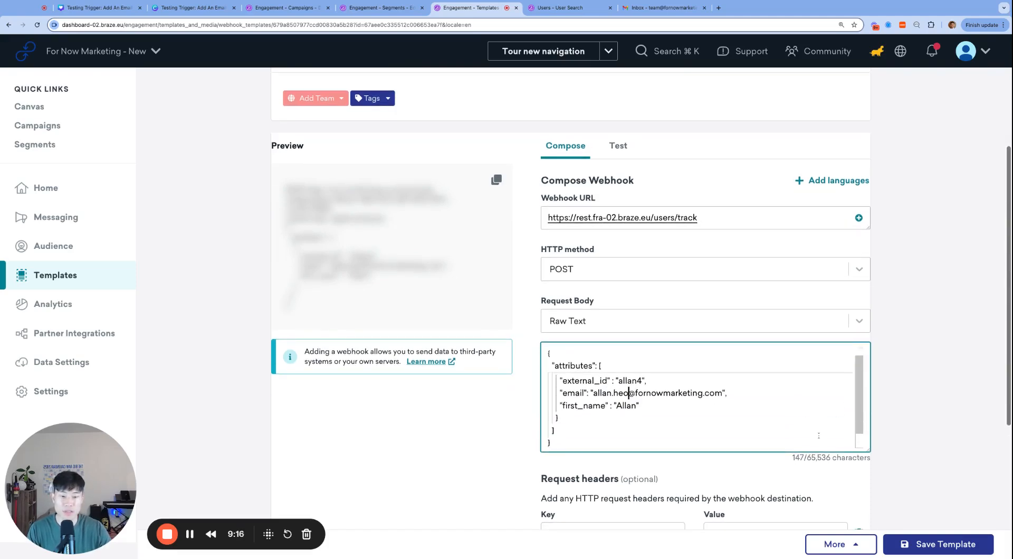
{"action": "scroll", "coordinate": [818, 436], "scroll_direction": "up", "scroll_amount": 3}
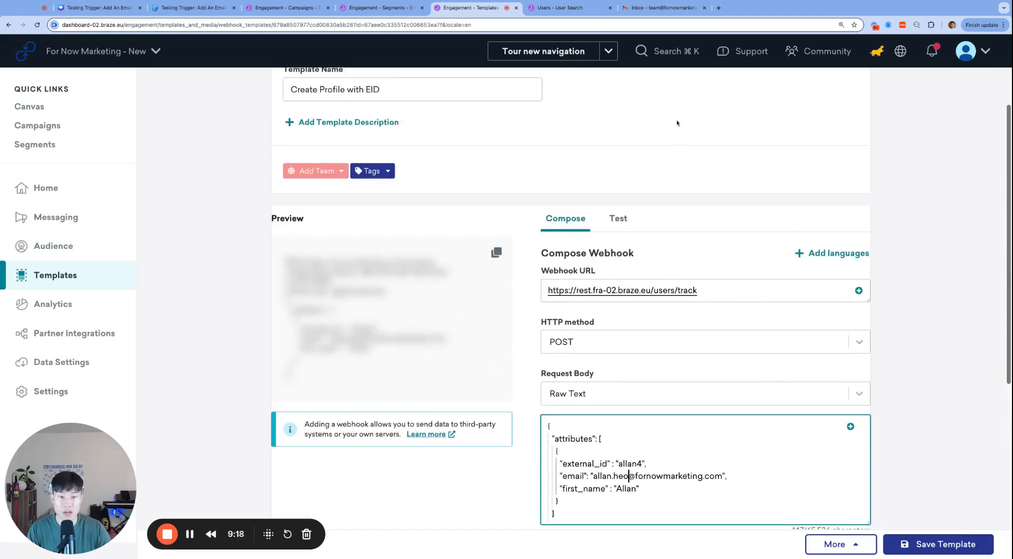
{"action": "left_click", "coordinate": [661, 8]}
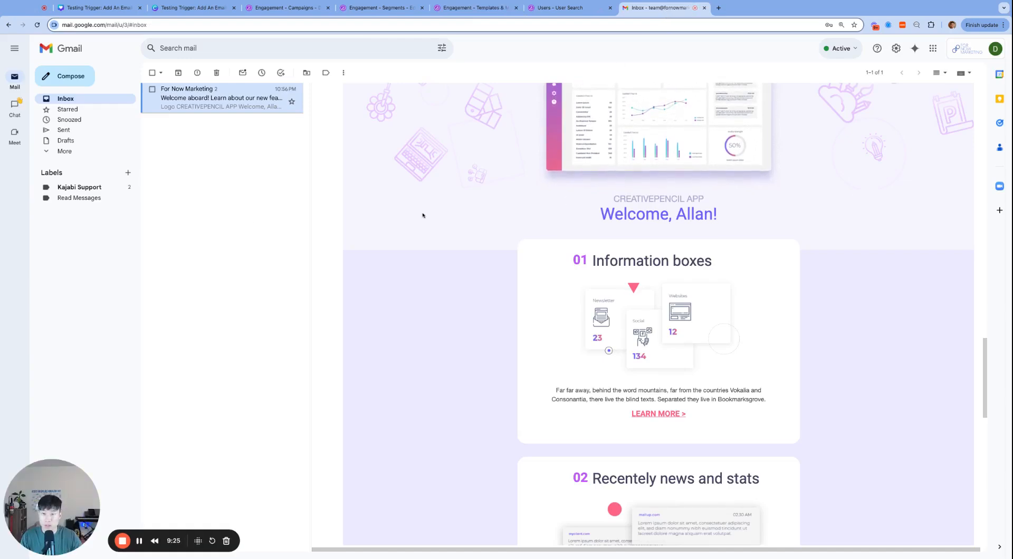
{"action": "left_click", "coordinate": [495, 8]}
{"action": "scroll", "coordinate": [644, 265], "scroll_direction": "down", "scroll_amount": 3}
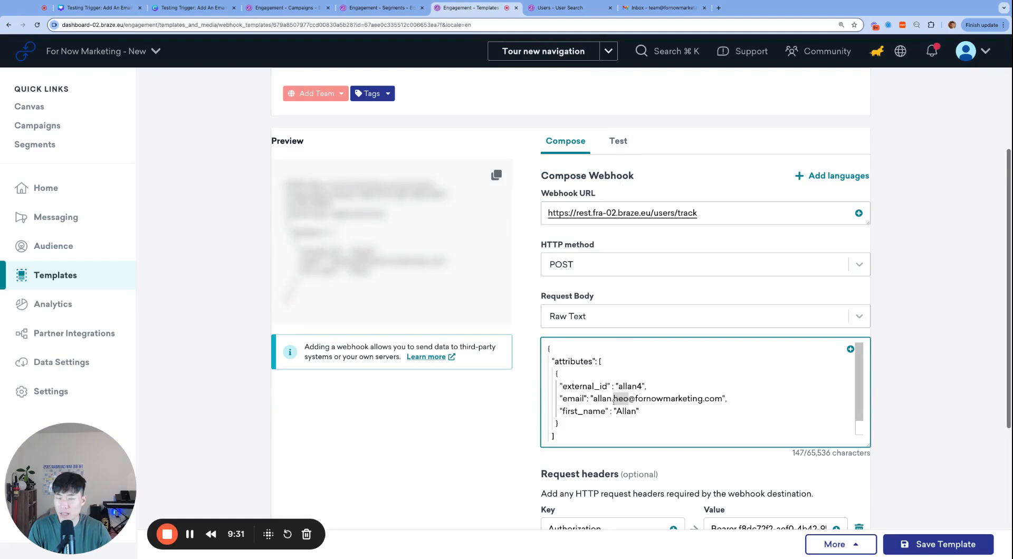
Send a webhook test for the new email and confirm the 201 Created response.
{"action": "left_click", "coordinate": [618, 141]}
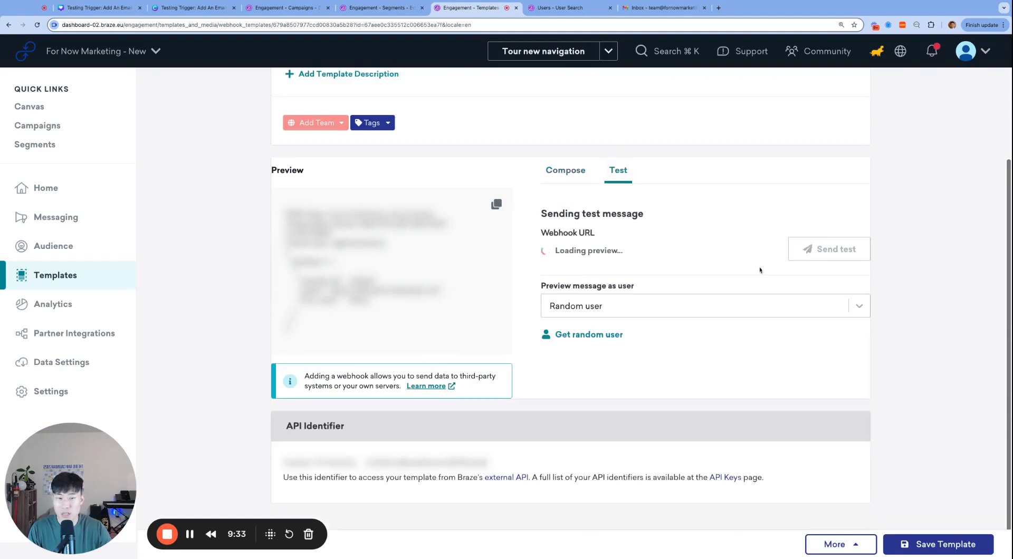
{"action": "left_click", "coordinate": [827, 259]}
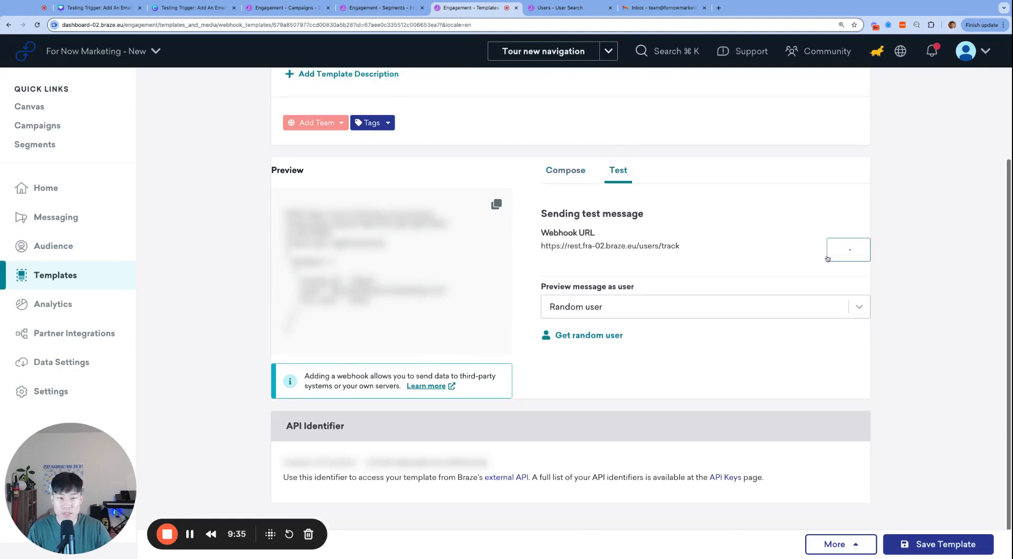
{"action": "left_click", "coordinate": [709, 92]}
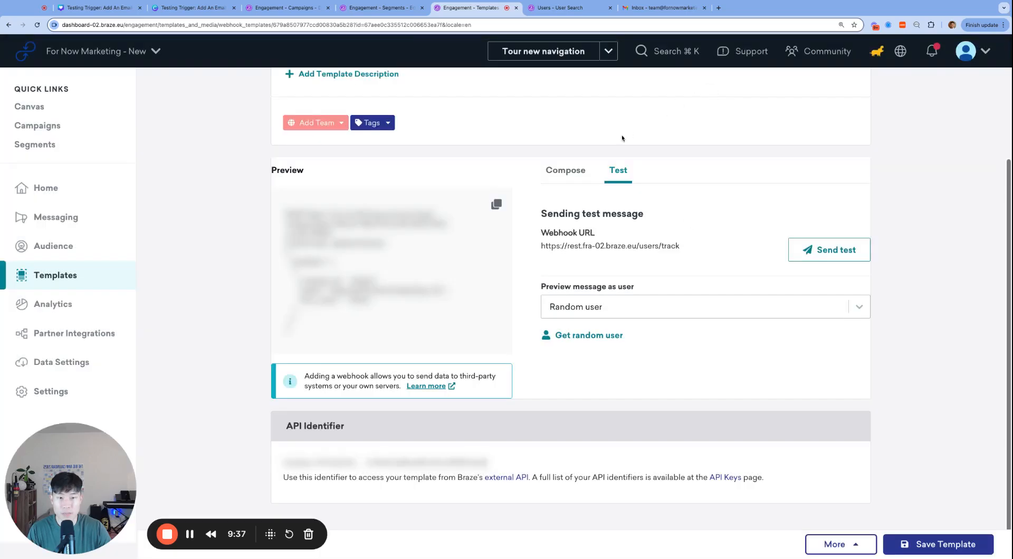
Back in Compose, select the email line and its name and domain parts in the request body.
{"action": "left_click", "coordinate": [580, 170]}
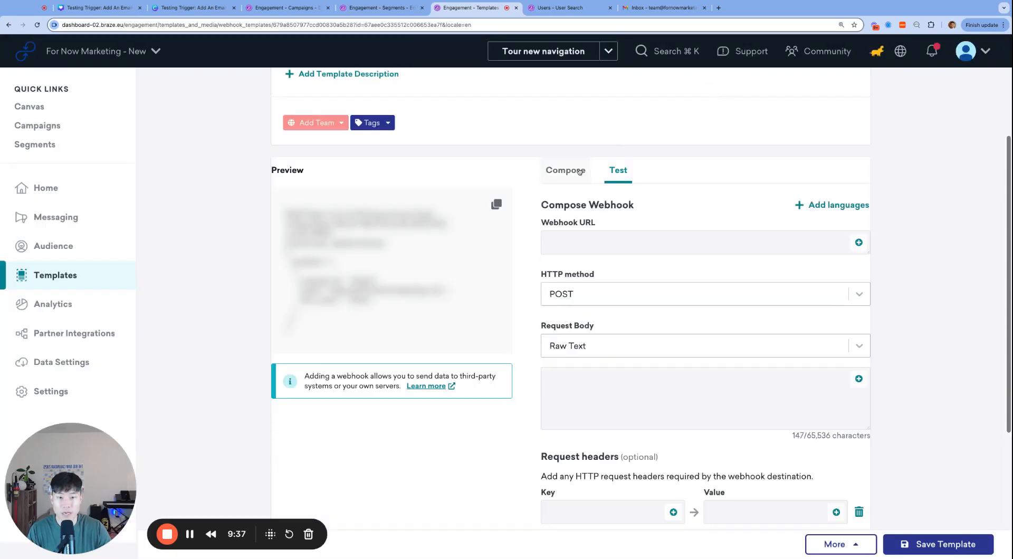
{"action": "triple_click", "coordinate": [620, 415]}
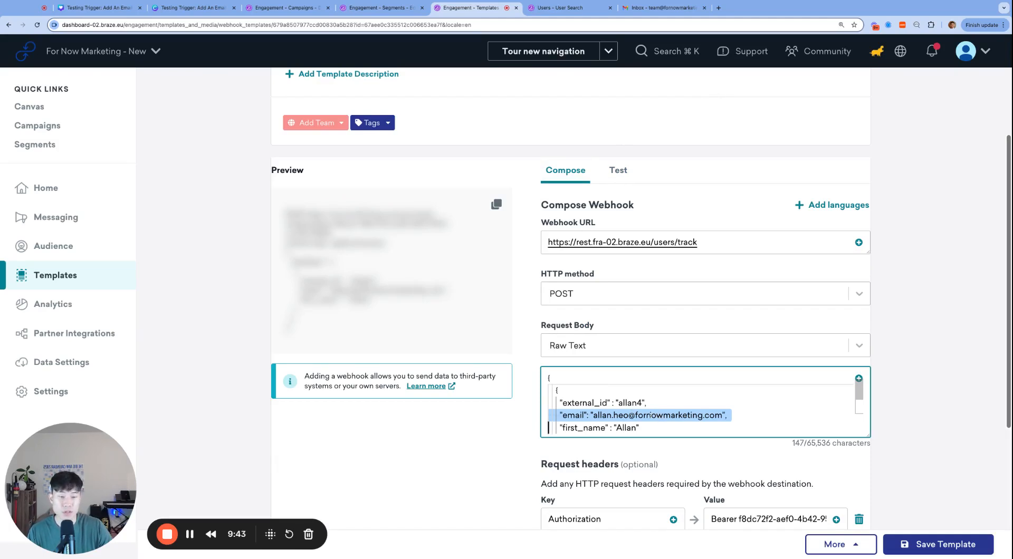
{"action": "triple_click", "coordinate": [643, 417]}
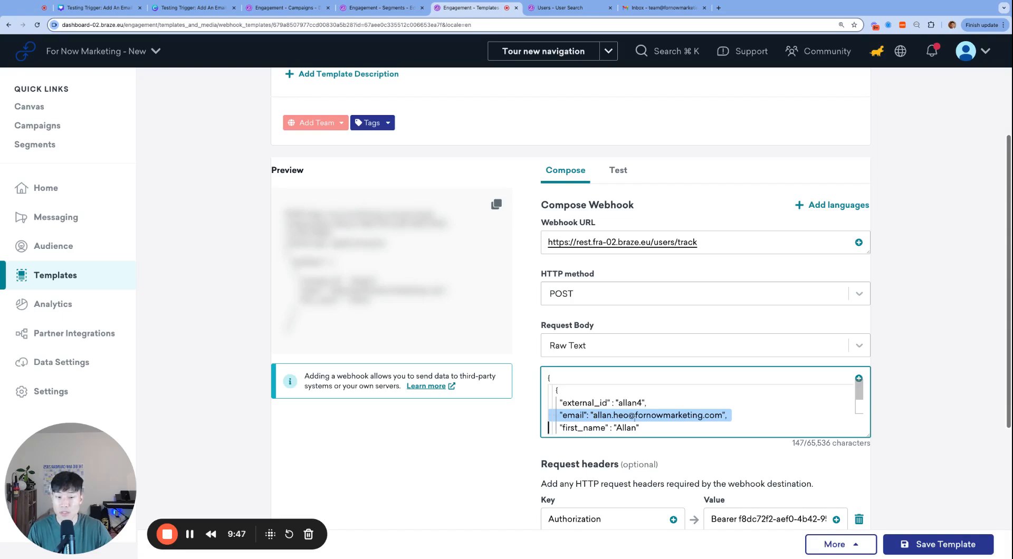
{"action": "left_click", "coordinate": [630, 416]}
{"action": "left_click", "coordinate": [593, 415]}
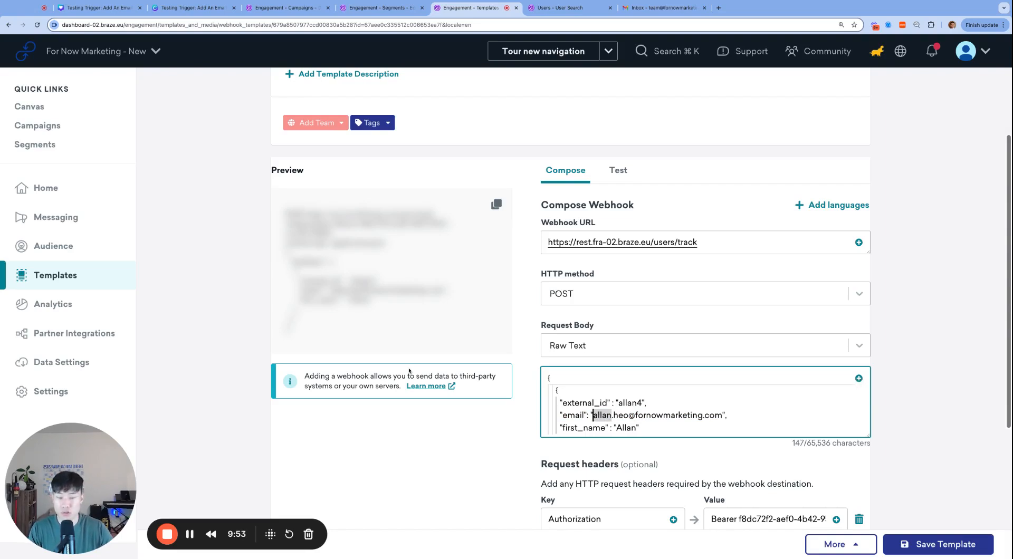
{"action": "double_click", "coordinate": [682, 416]}
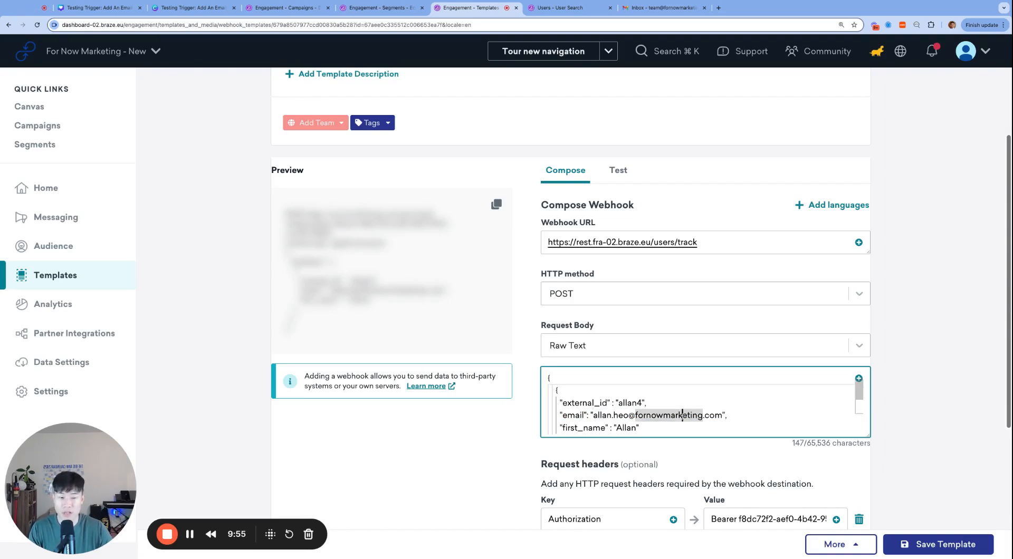